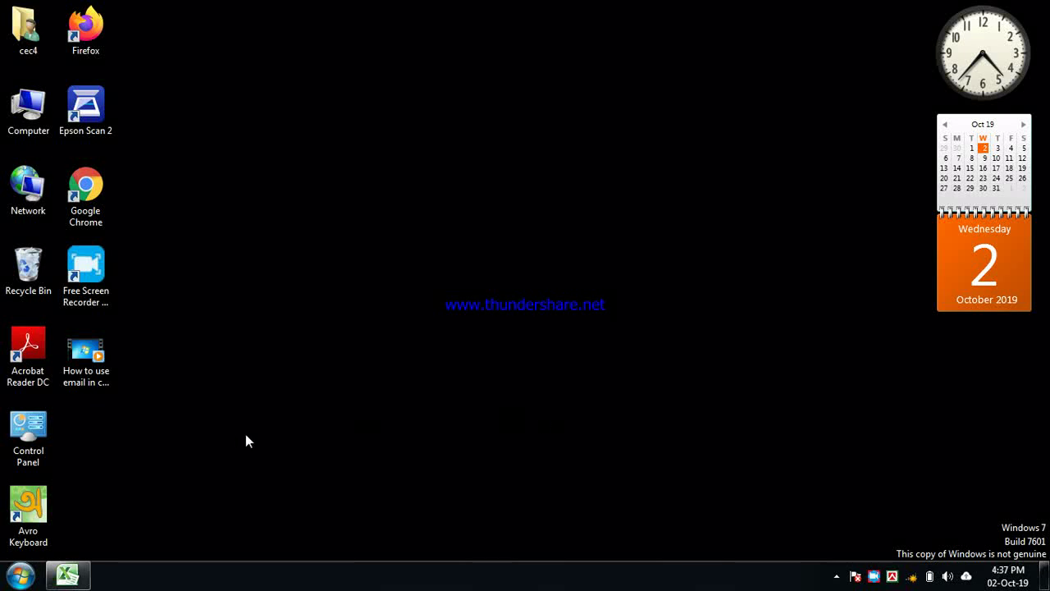
Close the already running Excel window from the taskbar
mouse_move(70, 579)
right_click(70, 579)
click(101, 541)
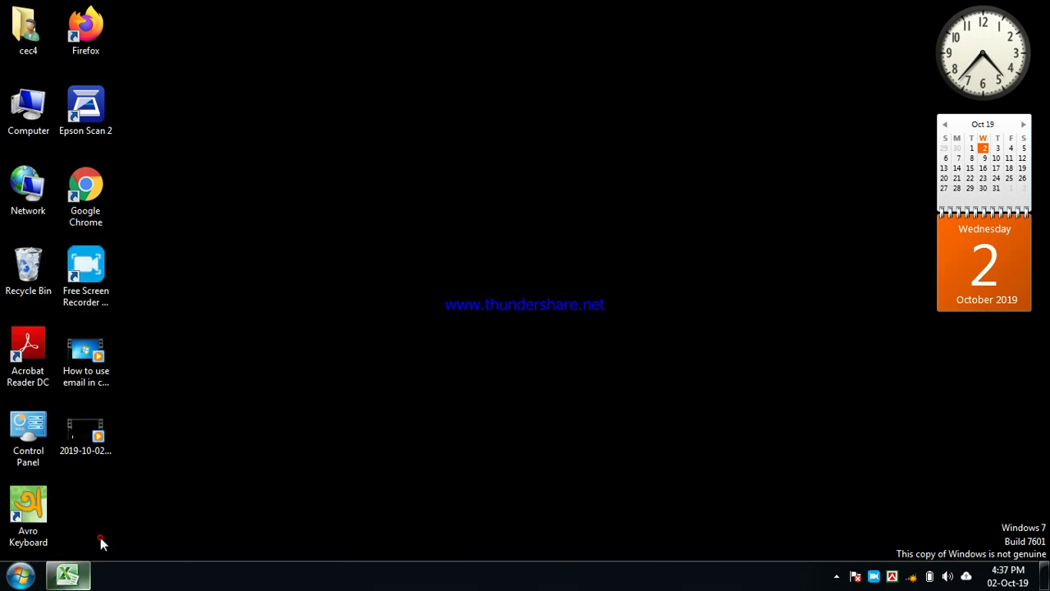
Launch Microsoft Excel 2010 from the Start menu's Microsoft Office folder
click(24, 577)
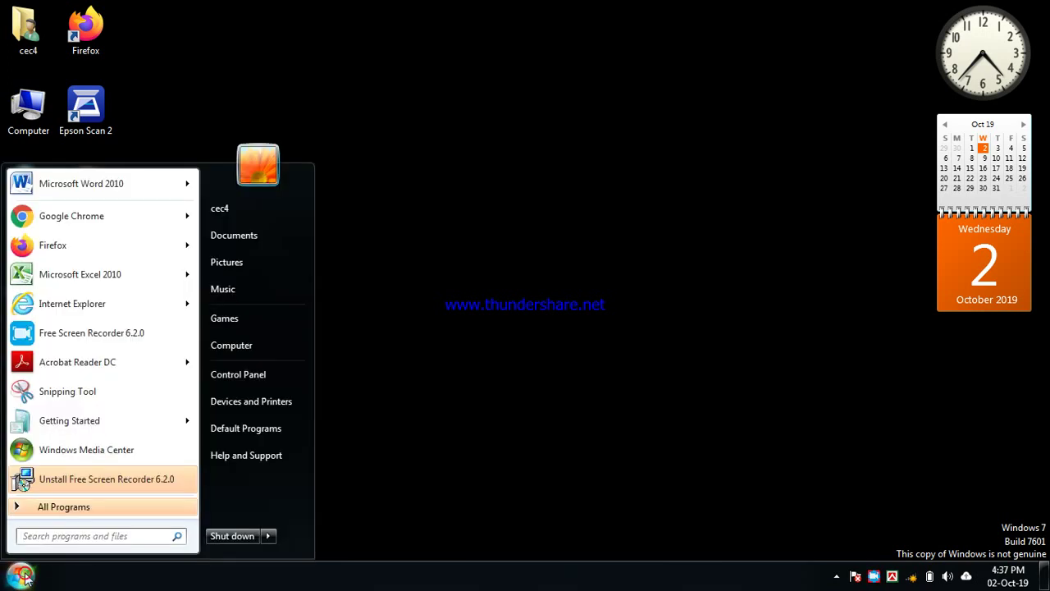
click(73, 508)
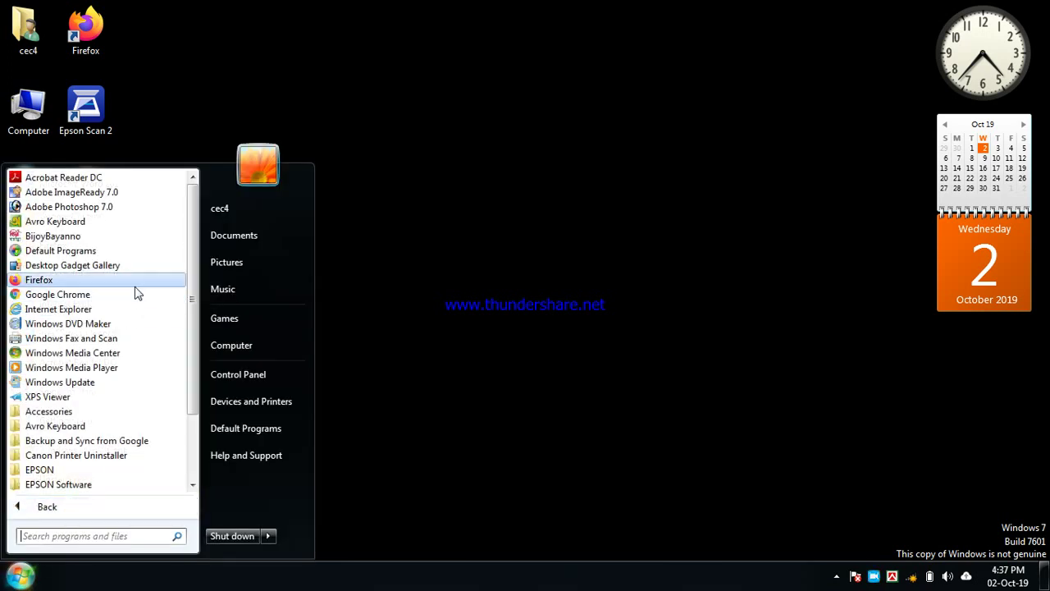
scroll(115, 430, down, 1)
scroll(119, 422, down, 1)
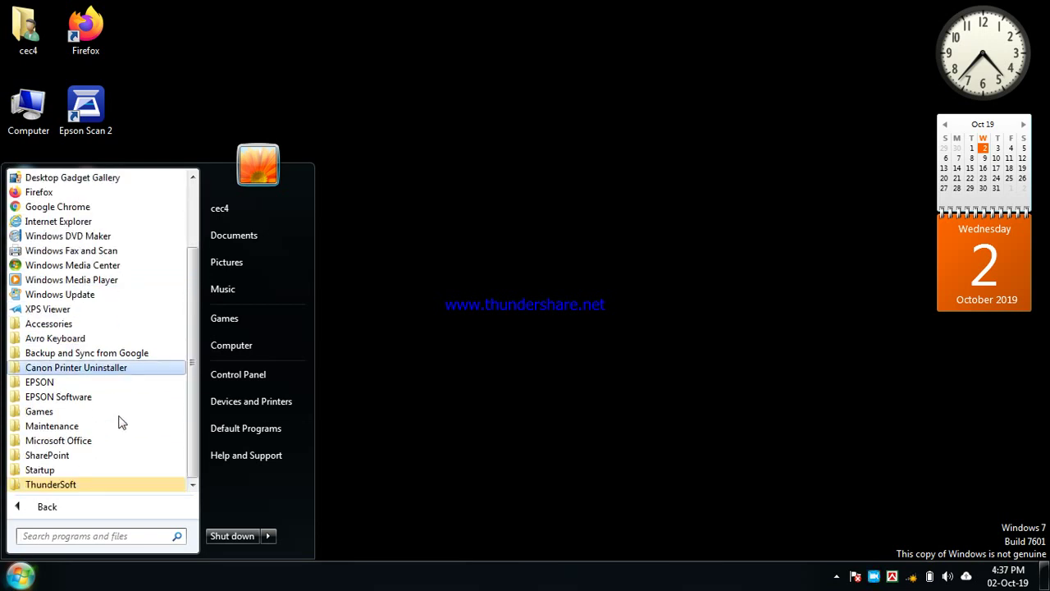
click(76, 440)
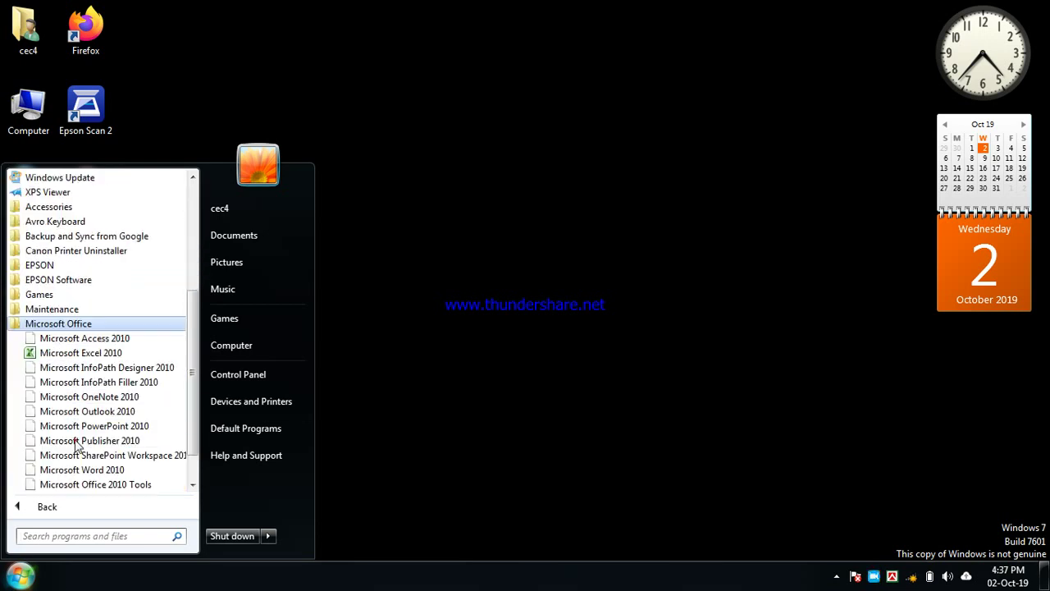
click(88, 353)
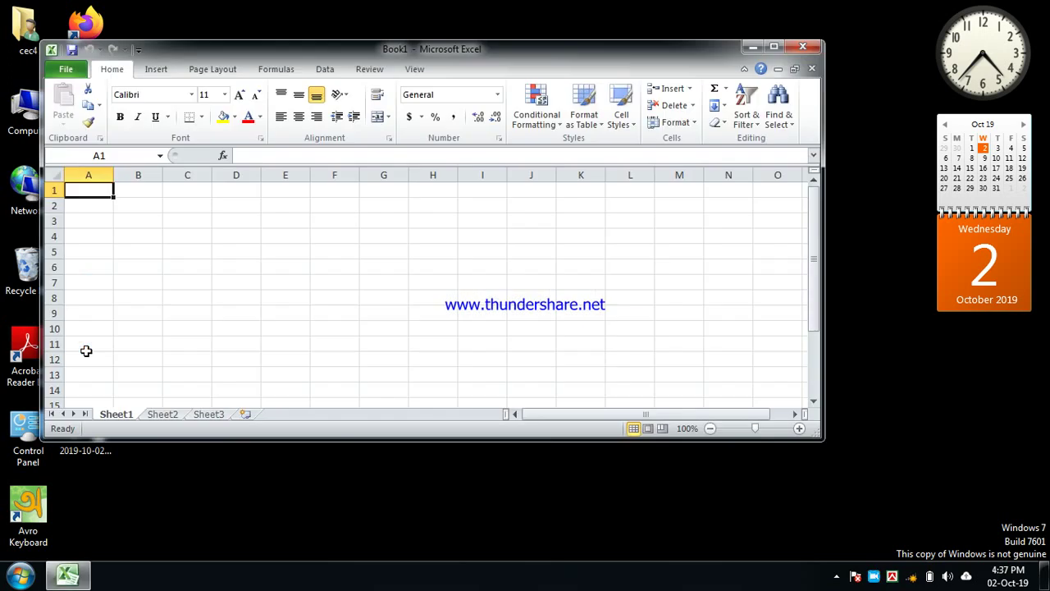
Maximize the Book1 window and select cells A1 through K1
click(774, 46)
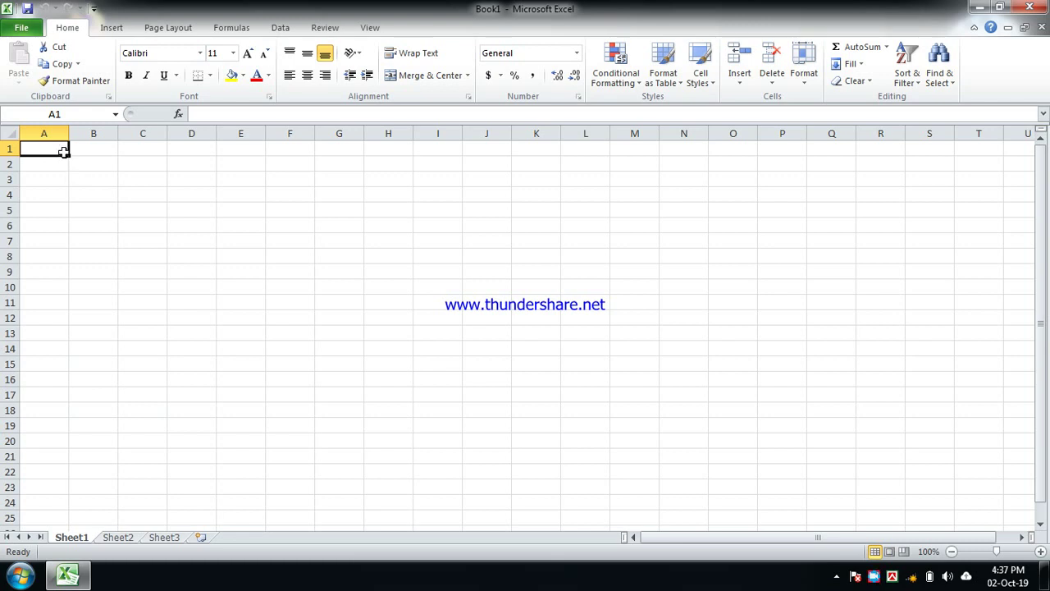
drag(63, 151, 550, 144)
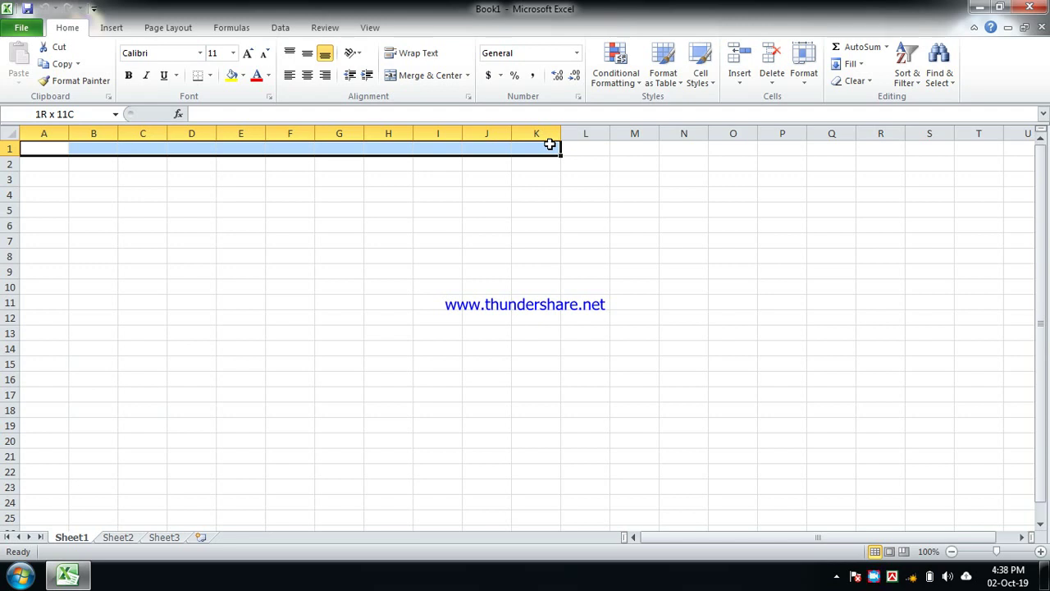
Show the sheet in Page Layout view on A4 paper
click(366, 28)
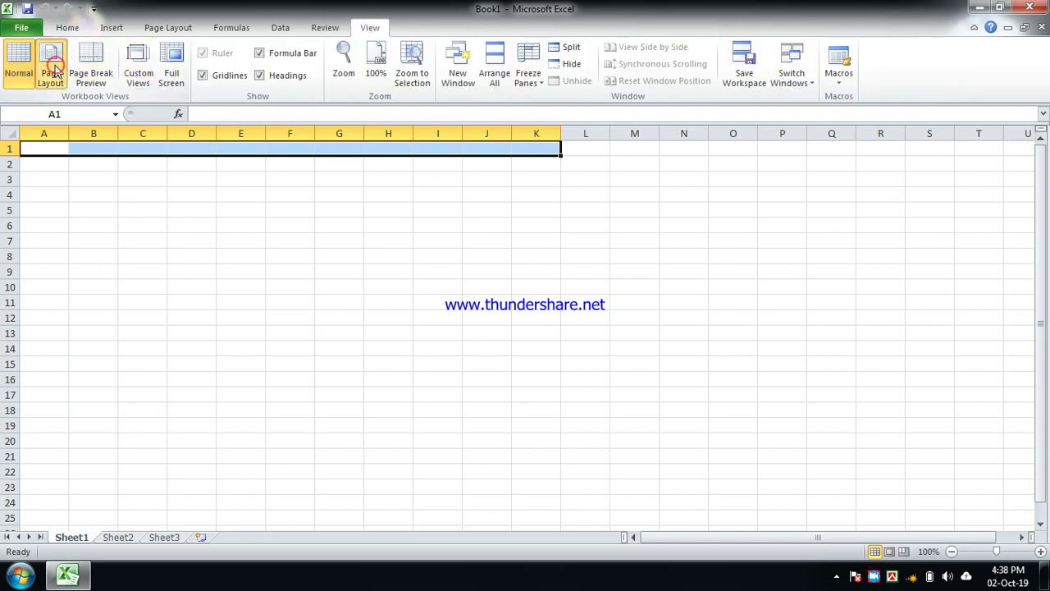
click(51, 74)
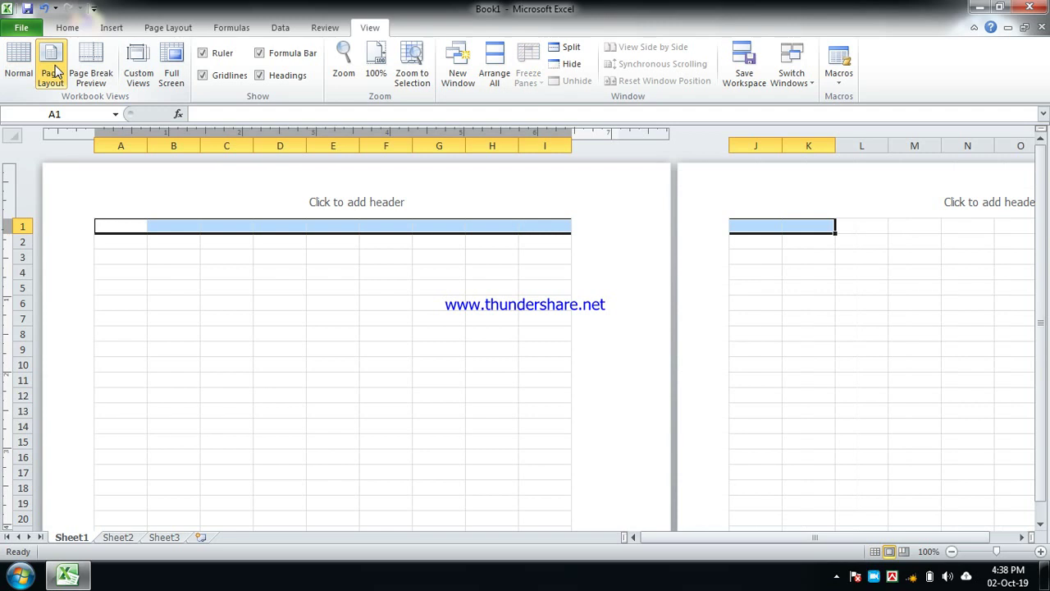
click(152, 29)
click(196, 73)
click(246, 104)
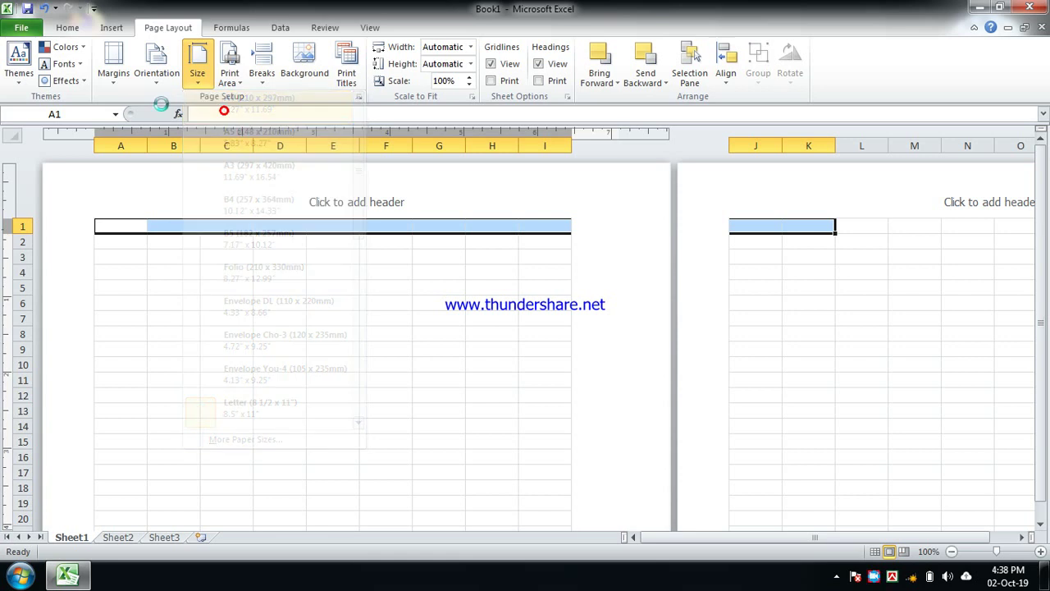
Set landscape orientation with the 0.25-inch custom margins
click(164, 80)
click(164, 79)
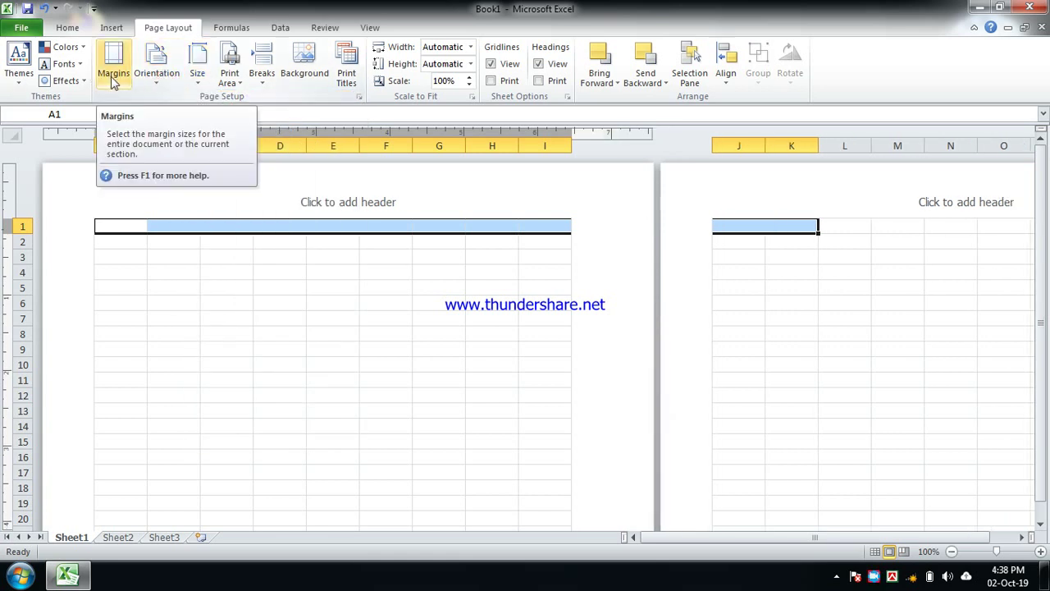
click(160, 74)
click(194, 137)
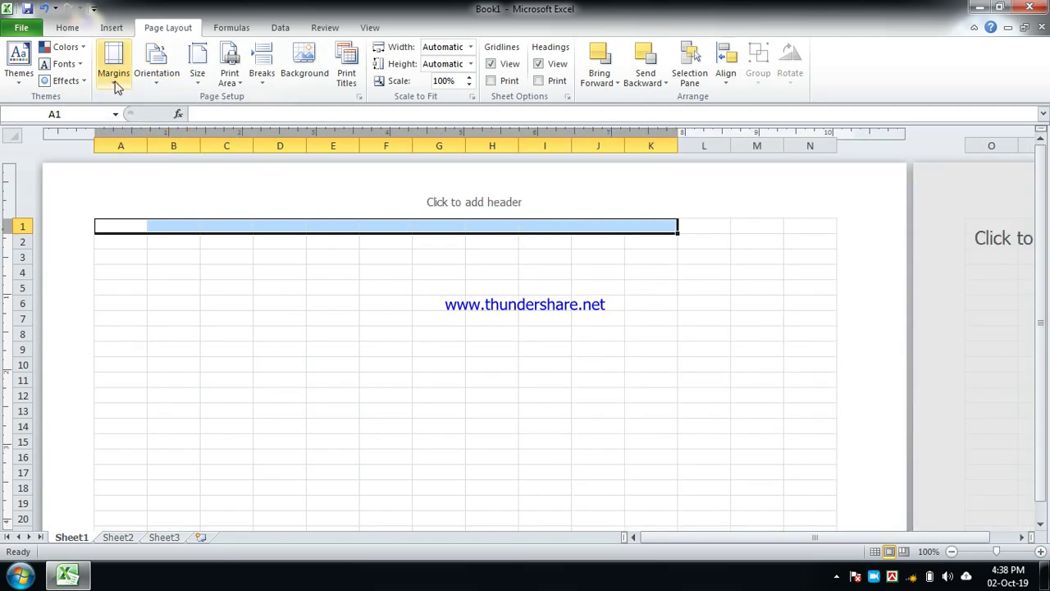
click(115, 81)
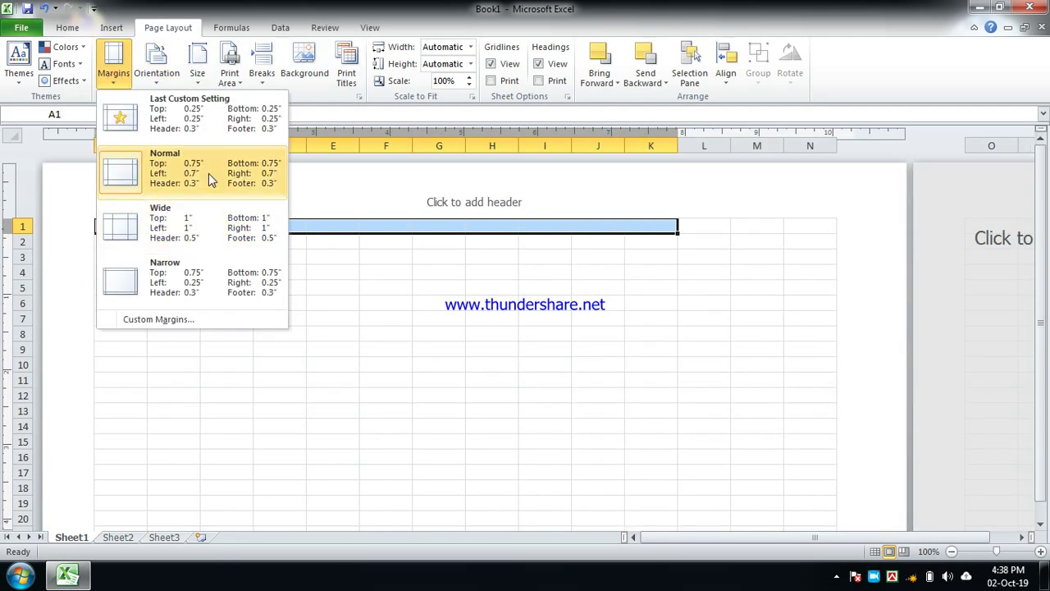
click(217, 138)
Select cells A1 through O1 for the heading
click(351, 223)
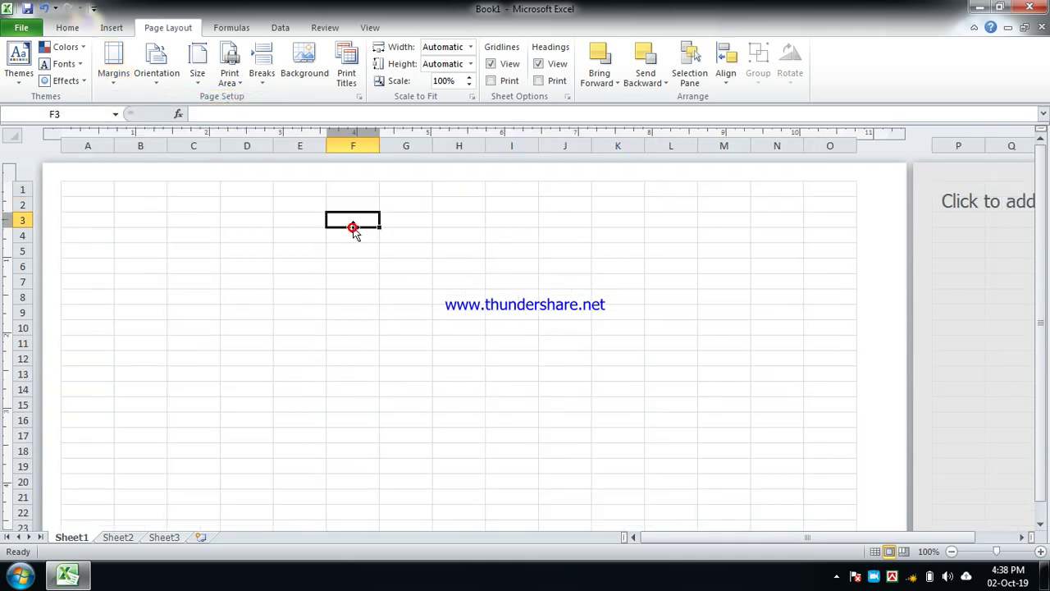
drag(90, 185, 821, 182)
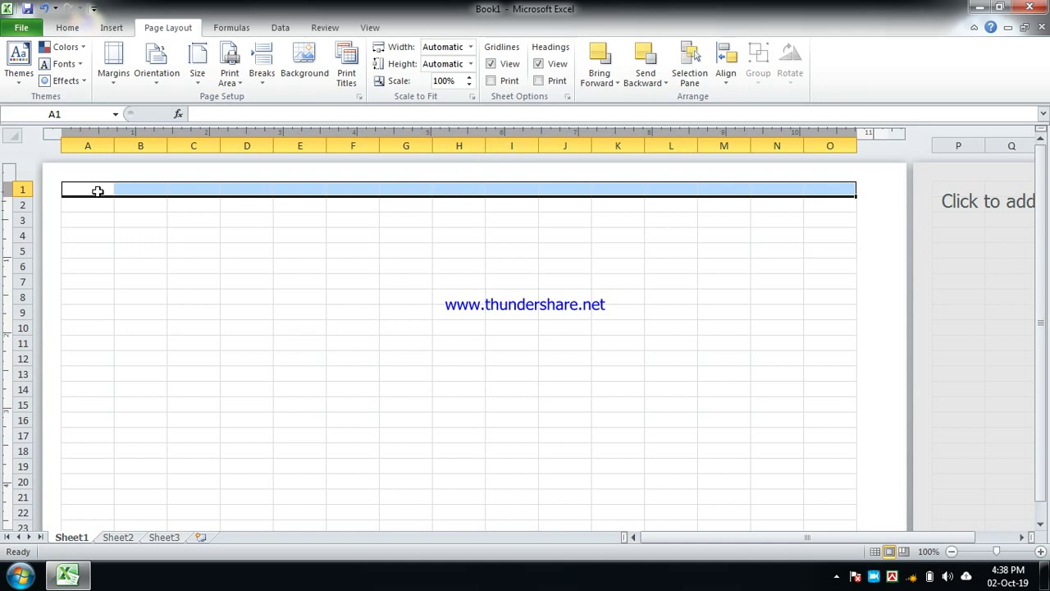
click(70, 24)
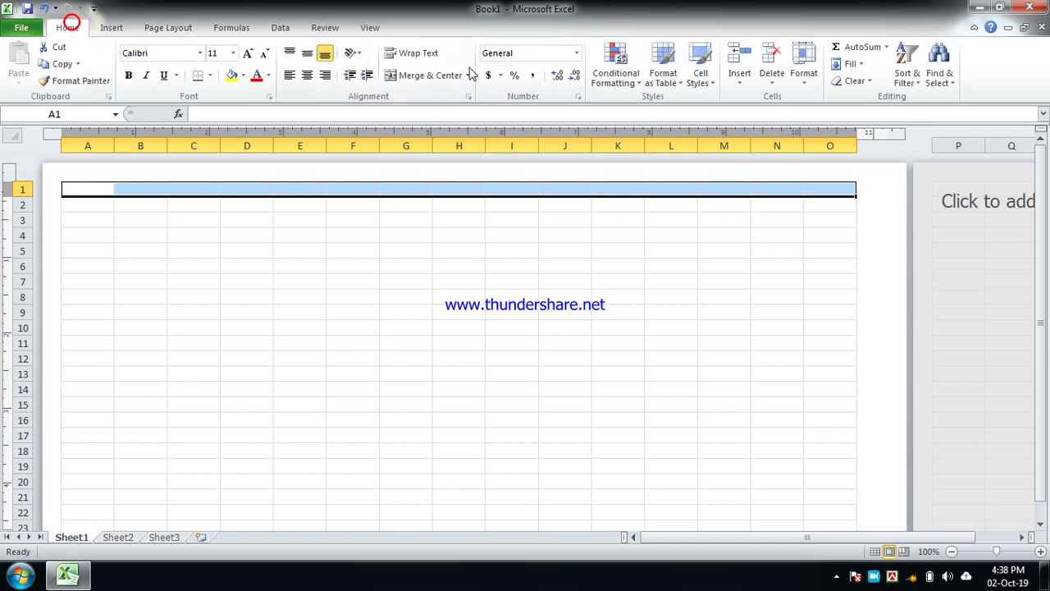
Merge and center A1:O1 and type 'Result Sheet (SSC) Grading System'
click(418, 75)
click(425, 199)
click(432, 189)
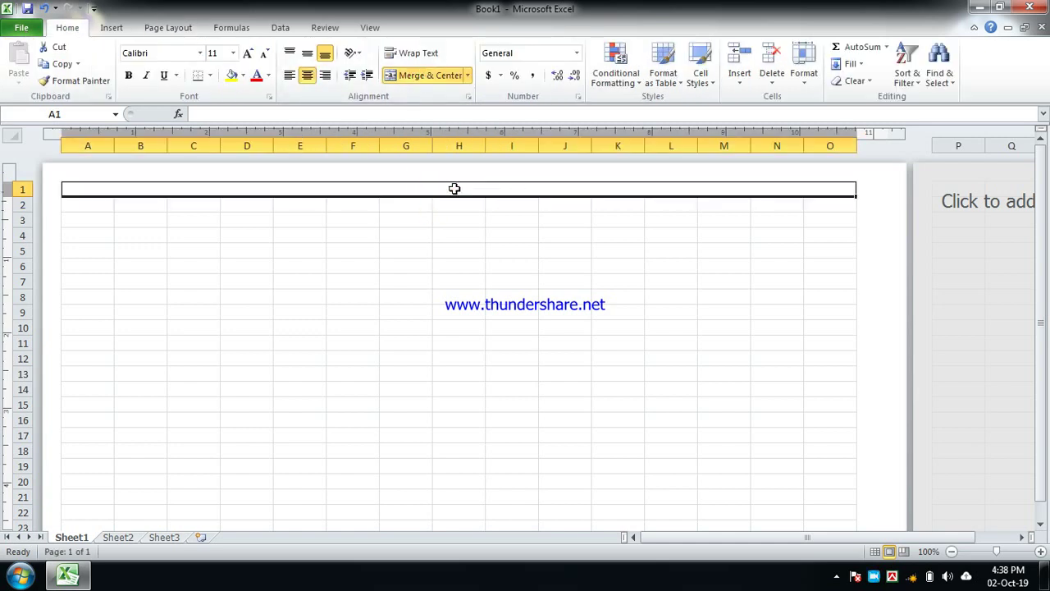
text(Result Sheet)
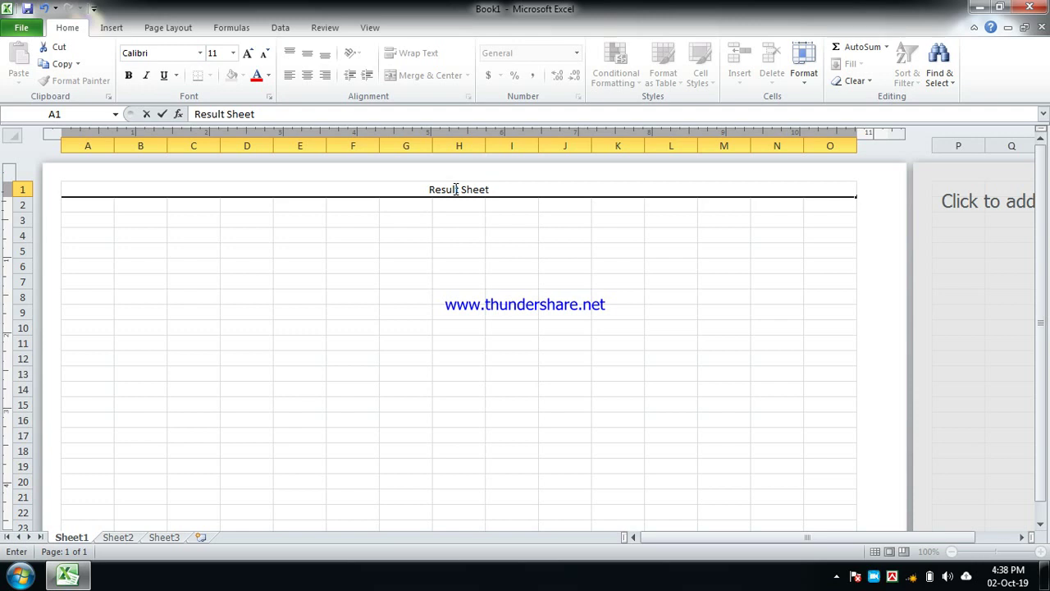
text( ()
text(SSC)
text())
text( Dr)
key(BackSpace)
key(BackSpace)
text(Grading System)
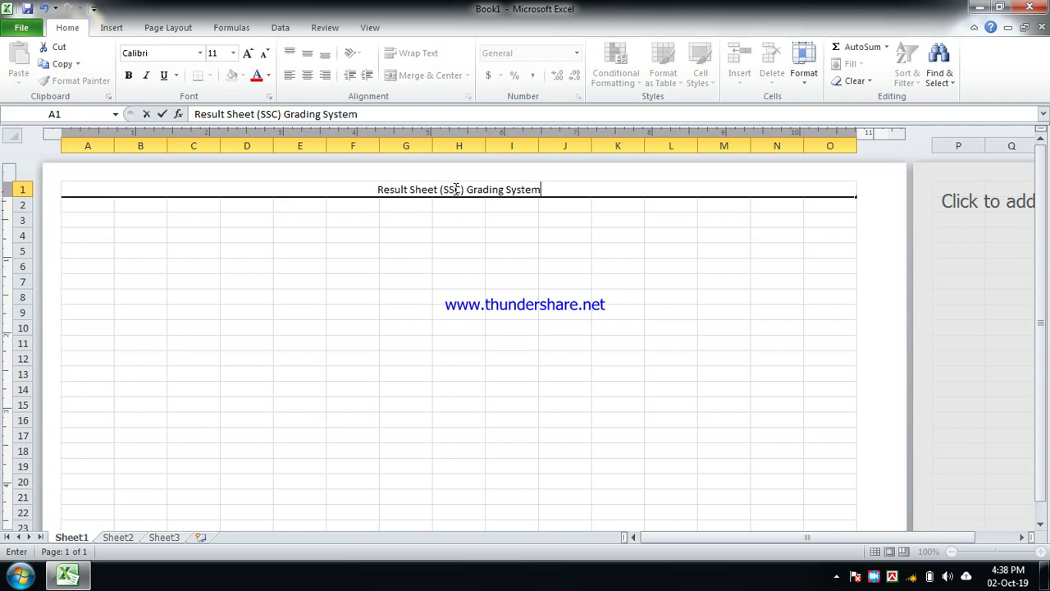
Correct SSC to S.S.C in the heading and make row 1 taller
click(448, 193)
text(.)
click(455, 190)
text(.)
click(415, 235)
click(423, 203)
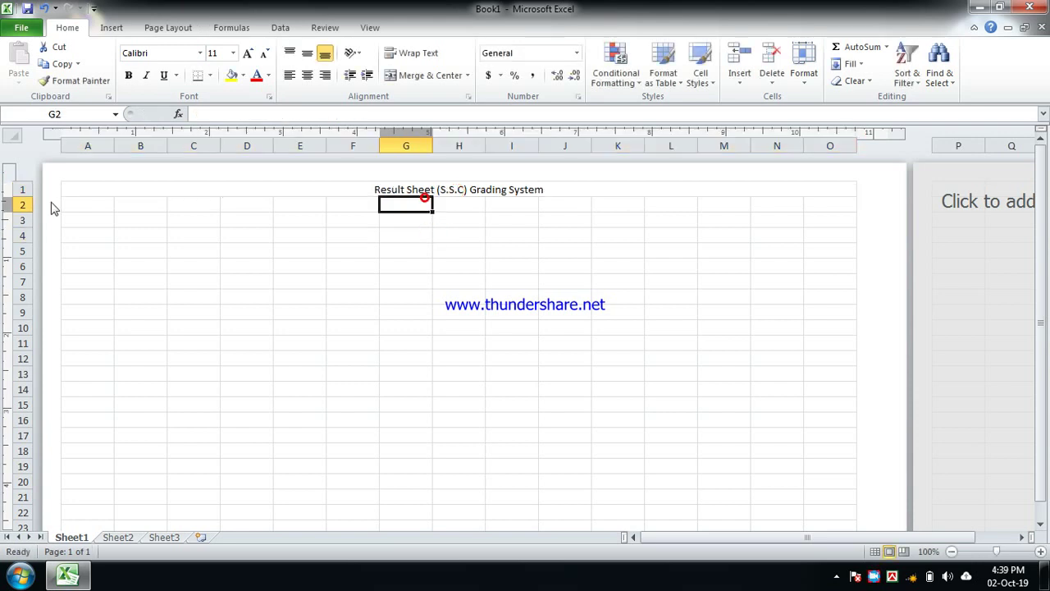
drag(21, 194, 21, 213)
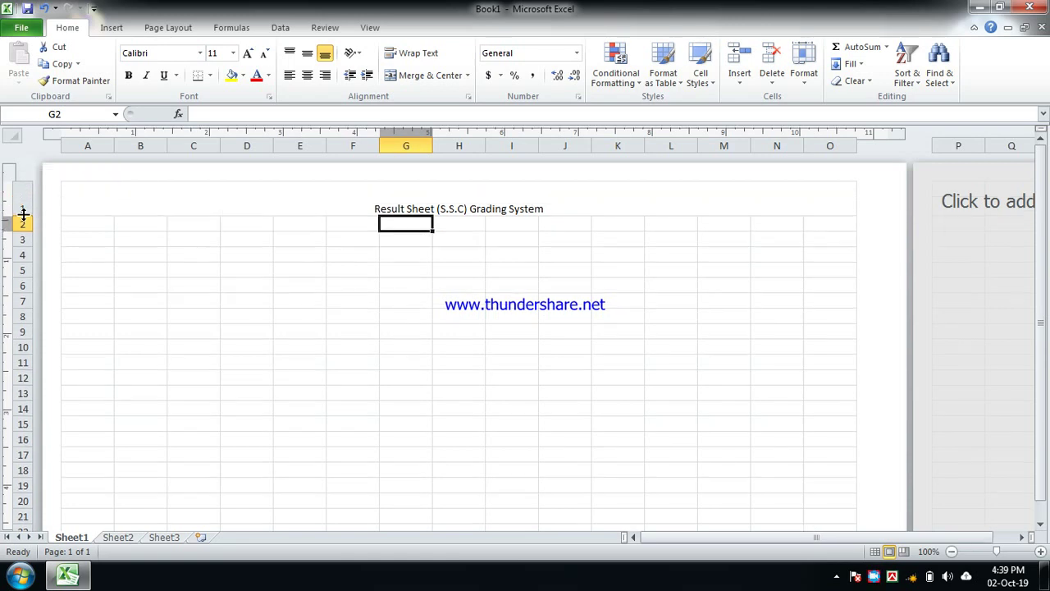
Middle-align the merged A1 title and set its font size to 20
click(405, 210)
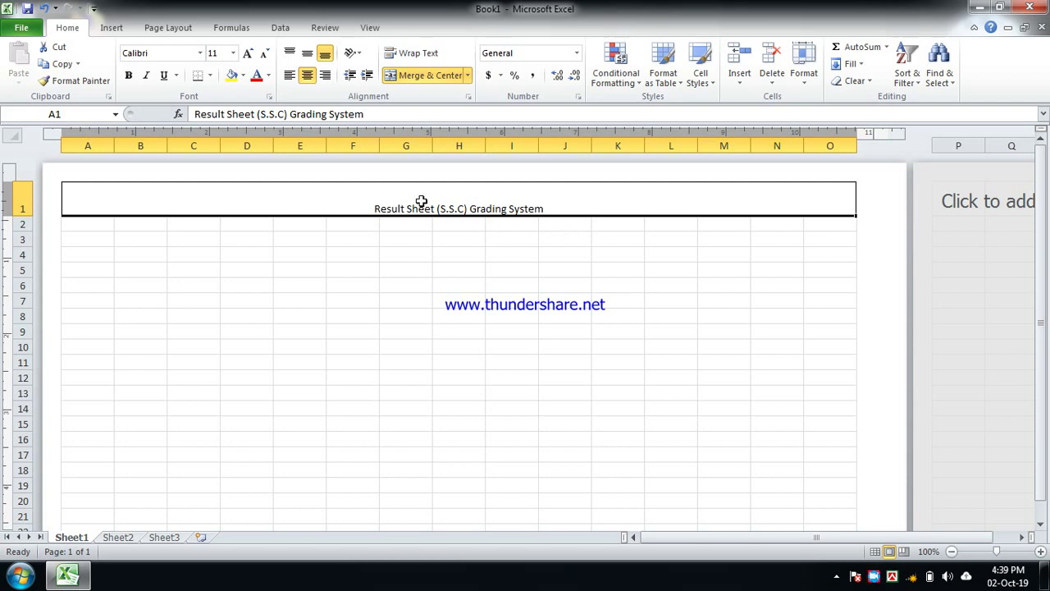
click(306, 52)
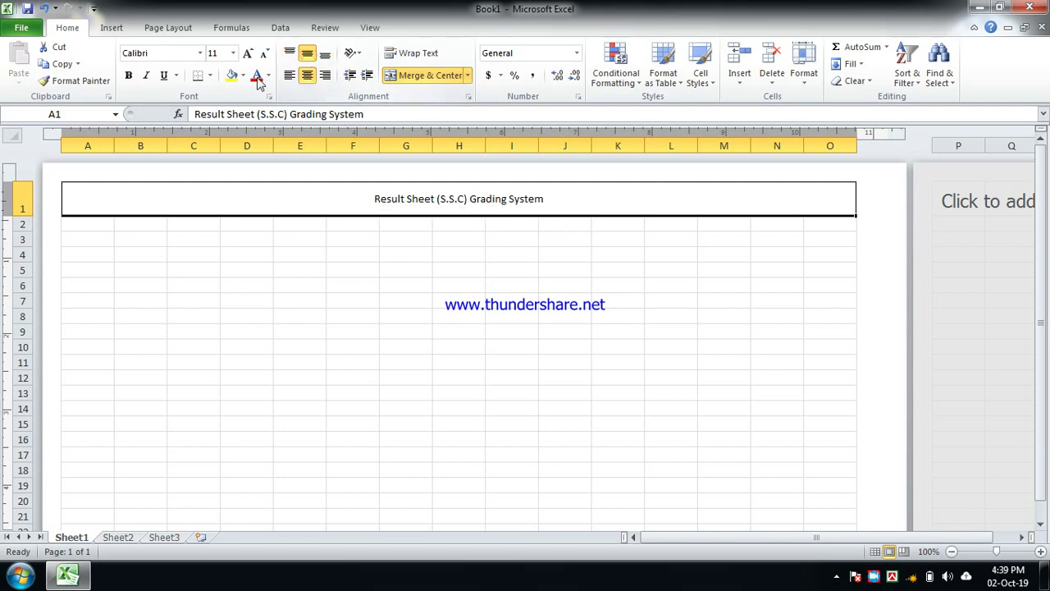
click(233, 53)
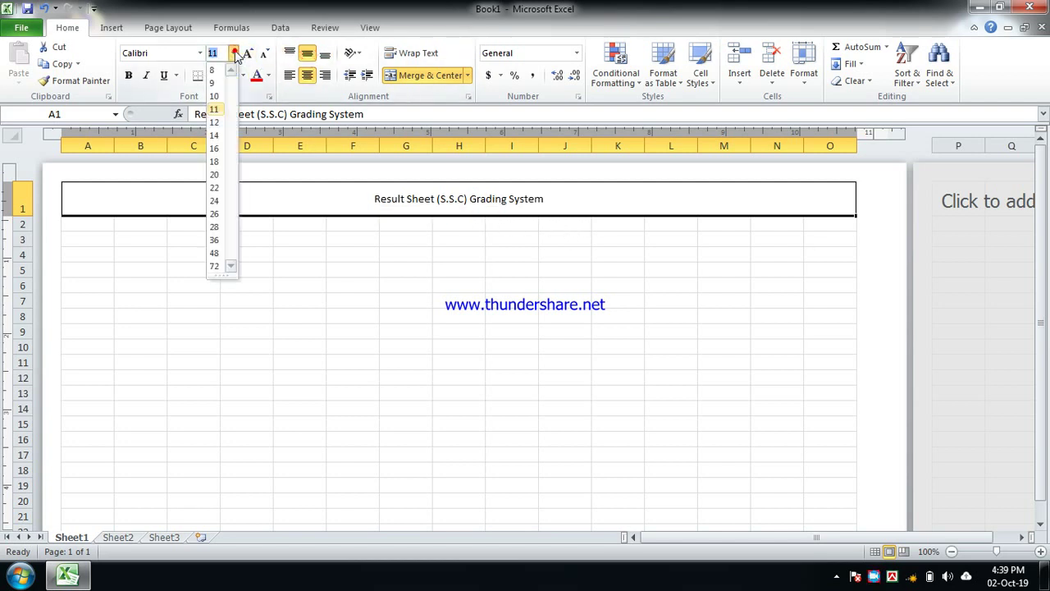
click(214, 175)
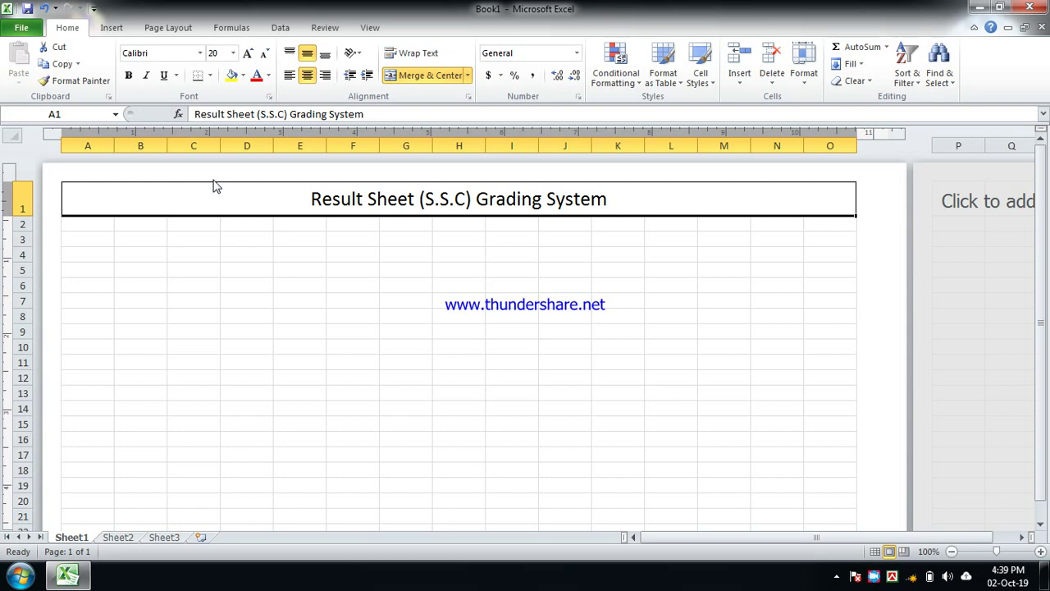
click(437, 259)
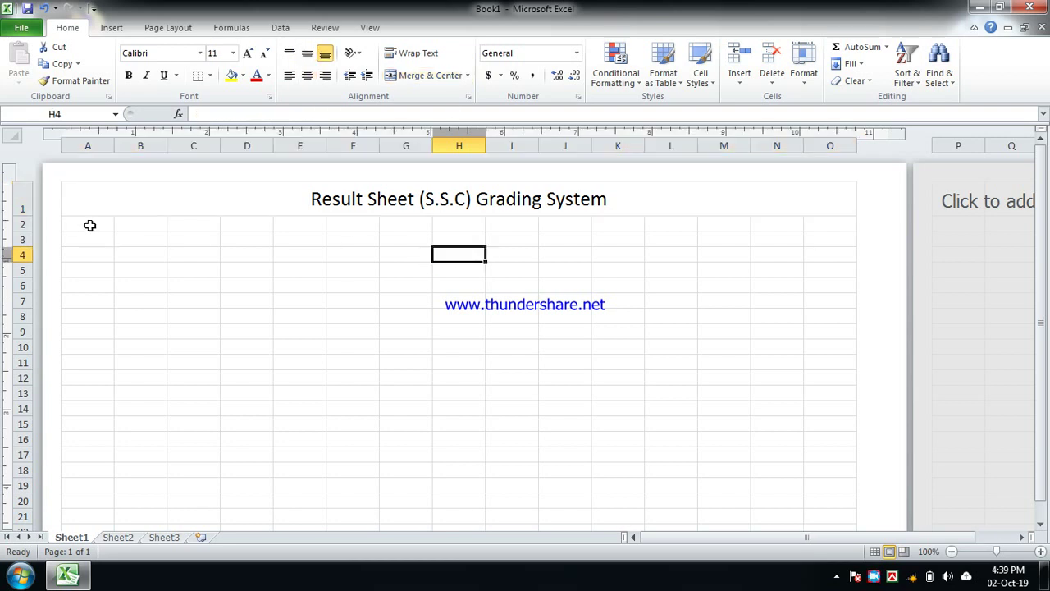
Apply All Borders to A2:O11 and type S.N in A2
drag(90, 225, 833, 231)
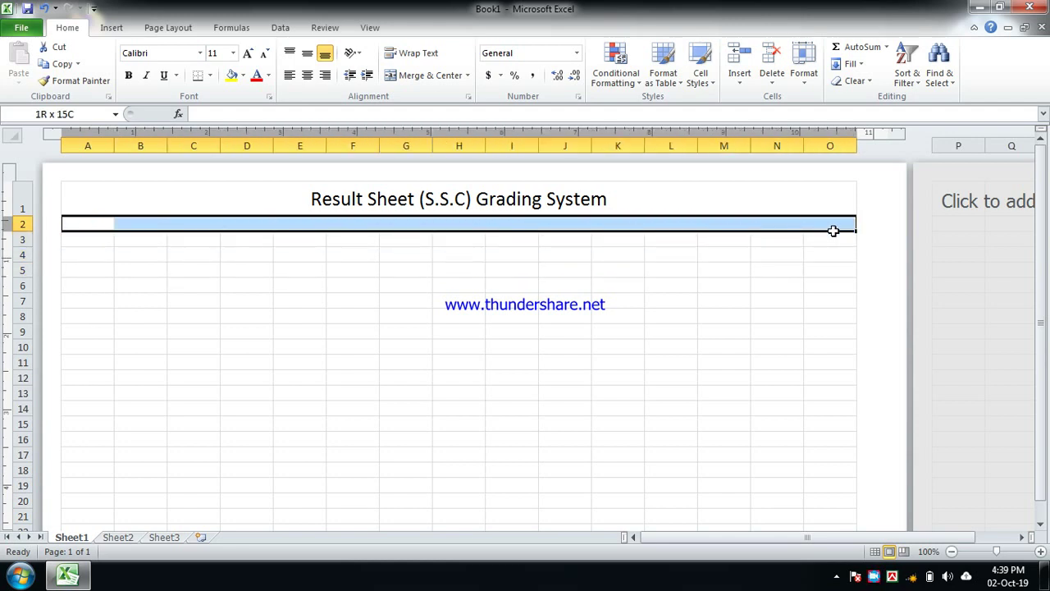
drag(833, 231, 832, 232)
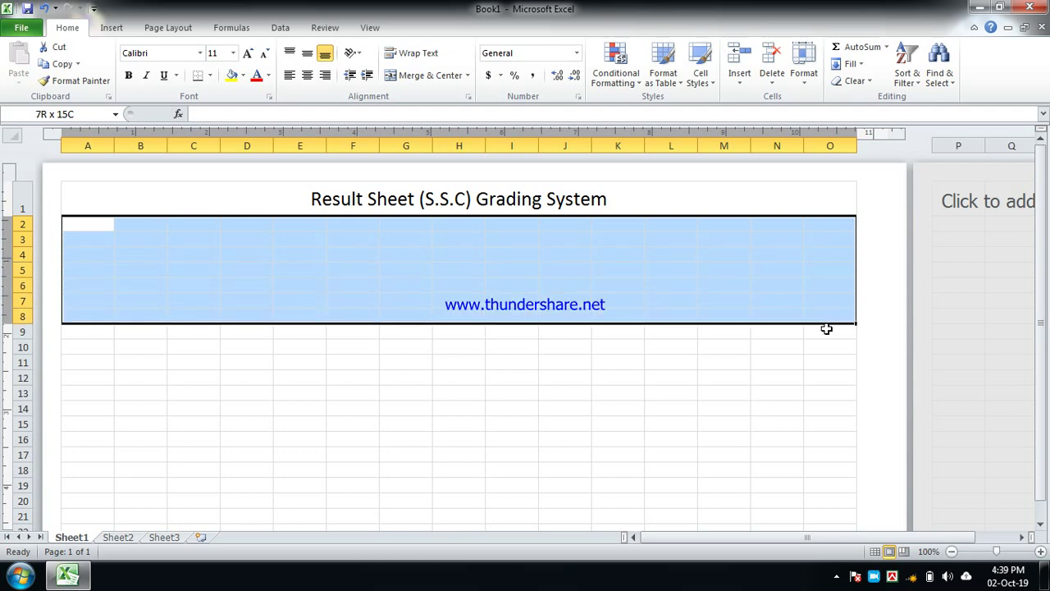
drag(833, 232, 807, 345)
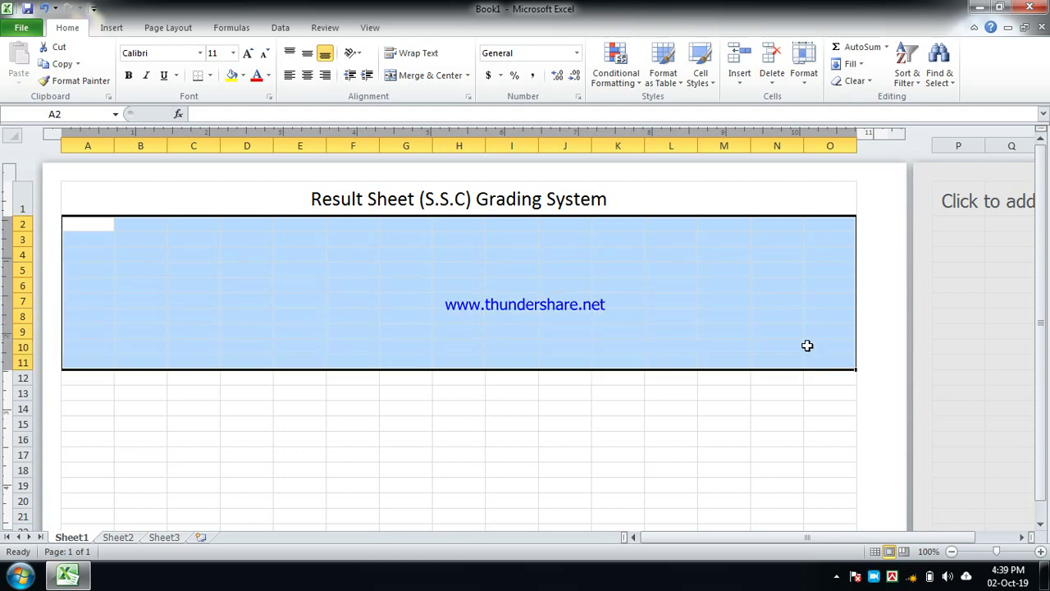
click(210, 75)
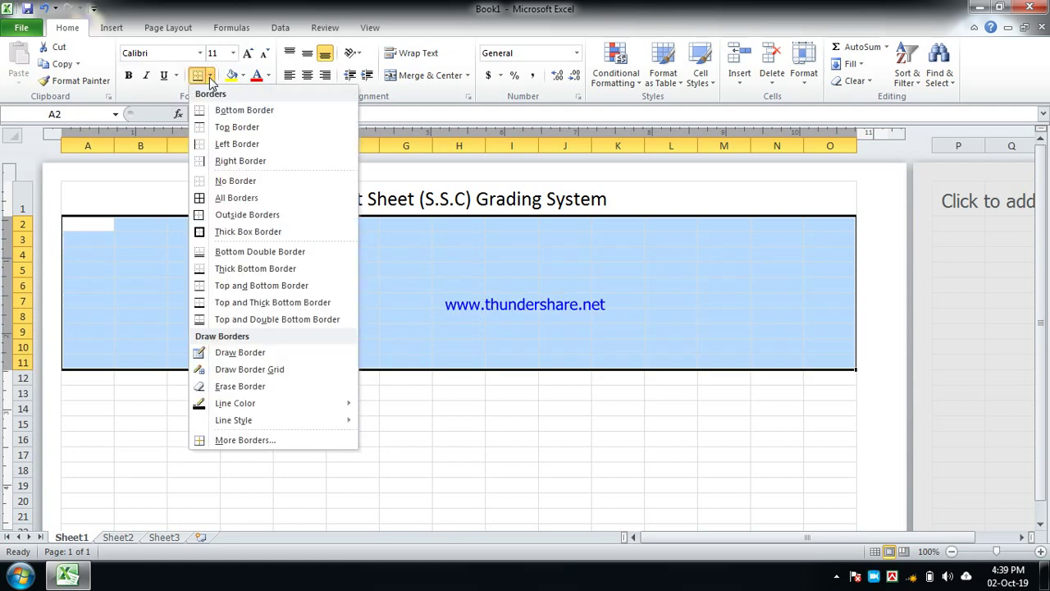
click(217, 197)
click(592, 294)
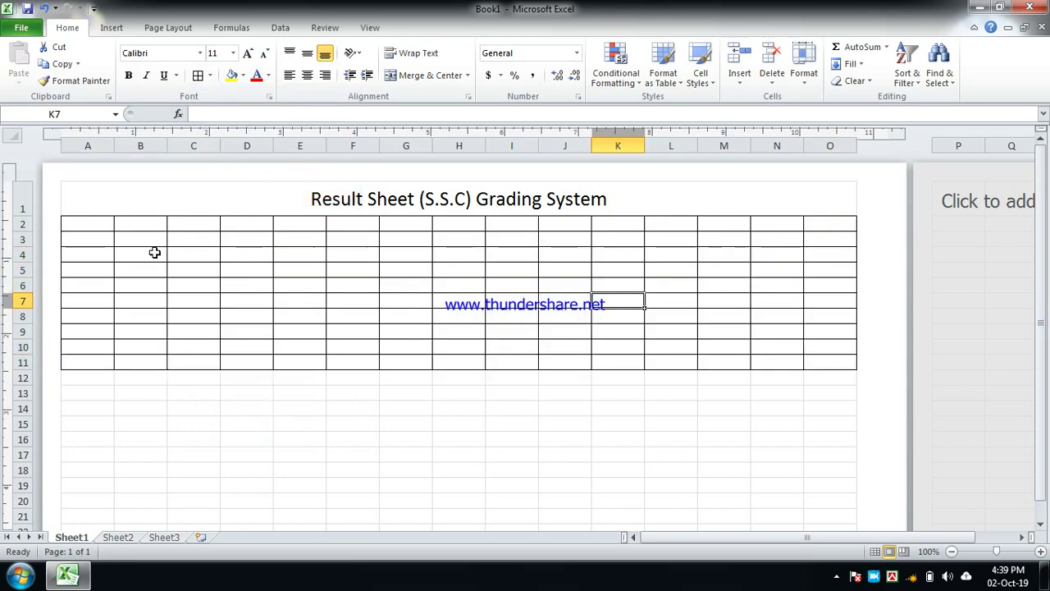
click(102, 223)
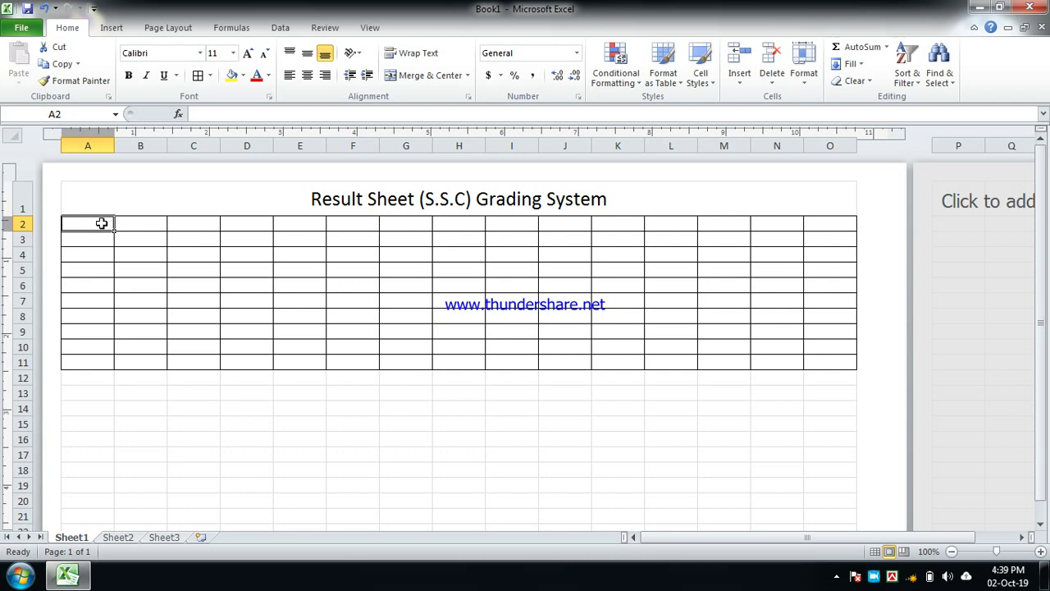
text(S.)
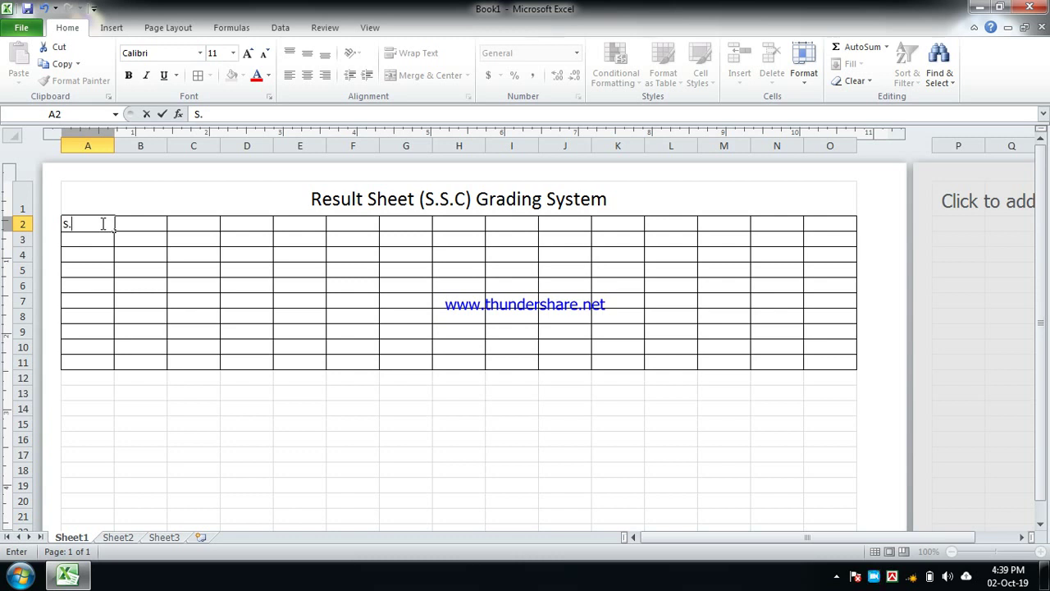
text(N)
Enter headings Roll, Name, Ban.1 and Ban.2 in B2 through E2
key(Tab)
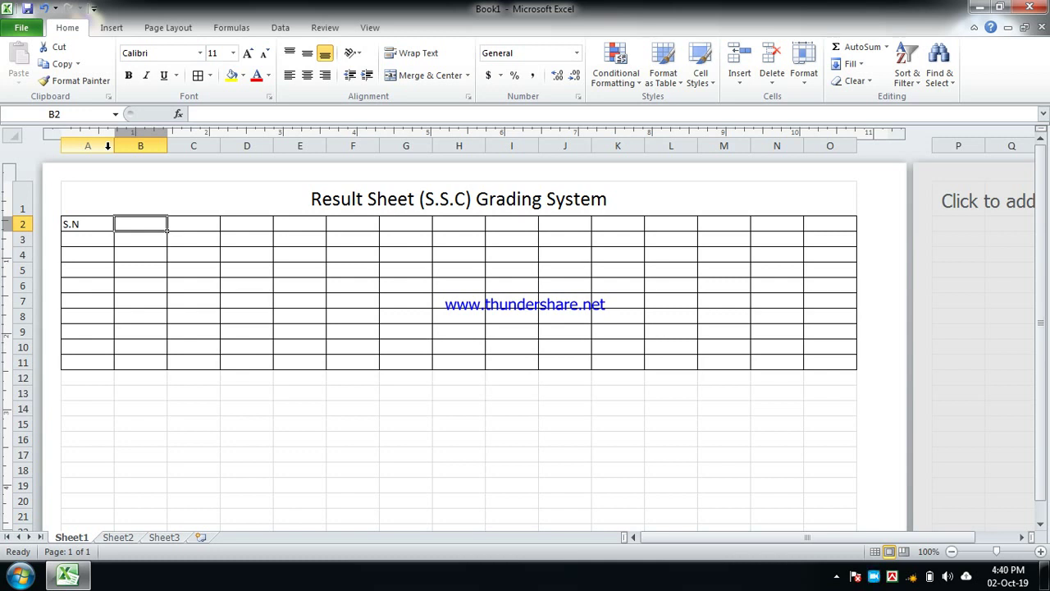
text(Roll)
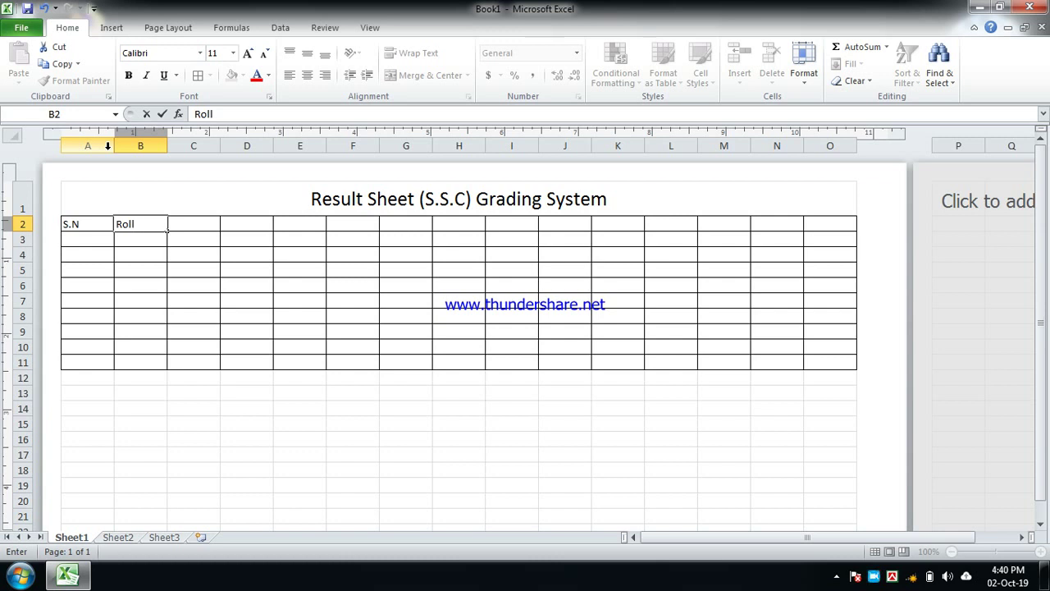
key(Tab)
text(Ban.1)
key(Tab)
text(Ban)
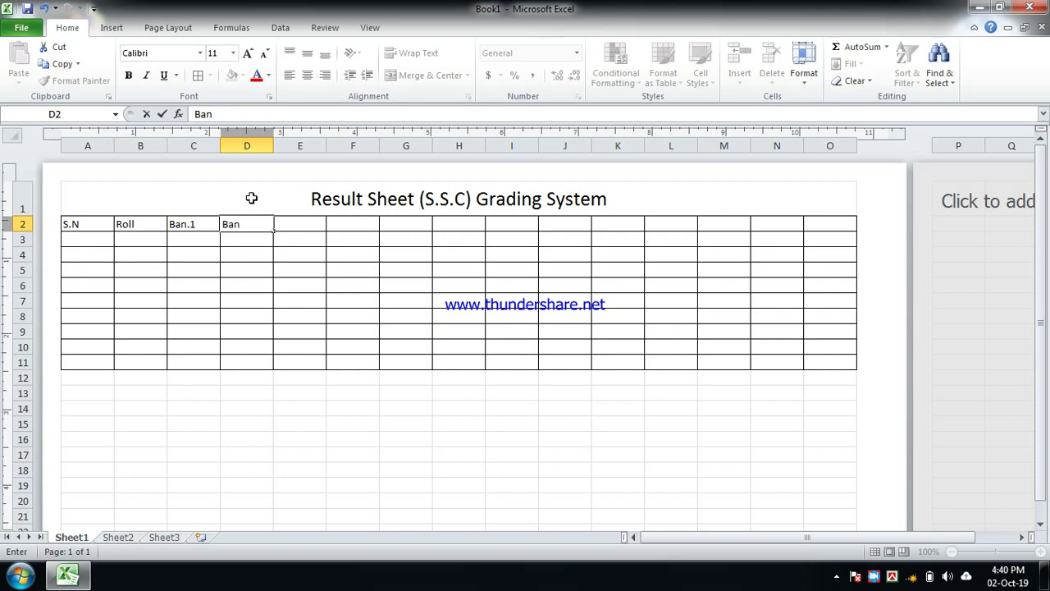
click(203, 224)
drag(202, 224, 301, 233)
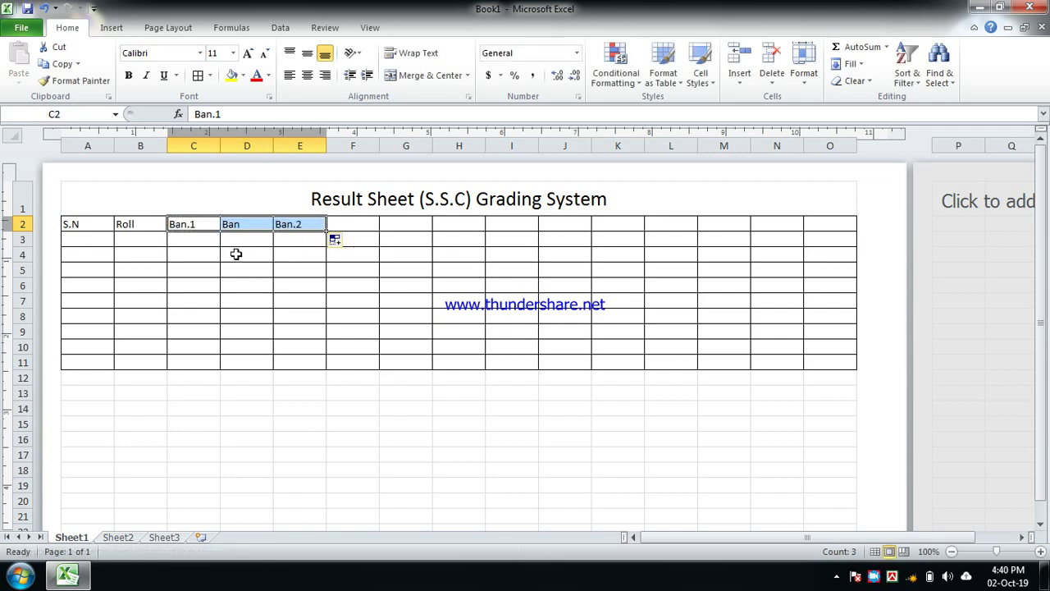
click(235, 254)
click(200, 224)
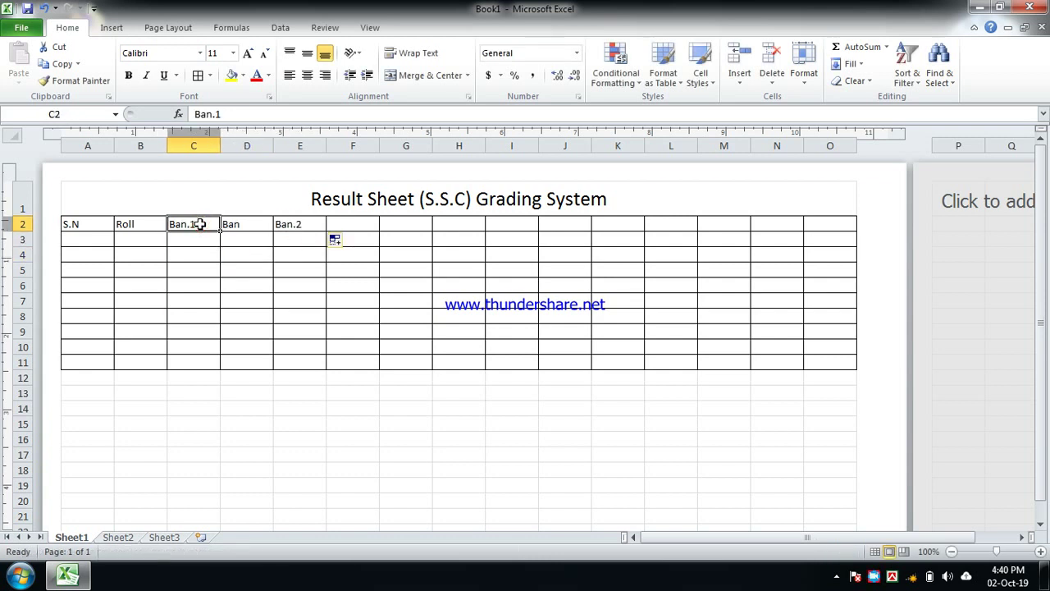
text(Name)
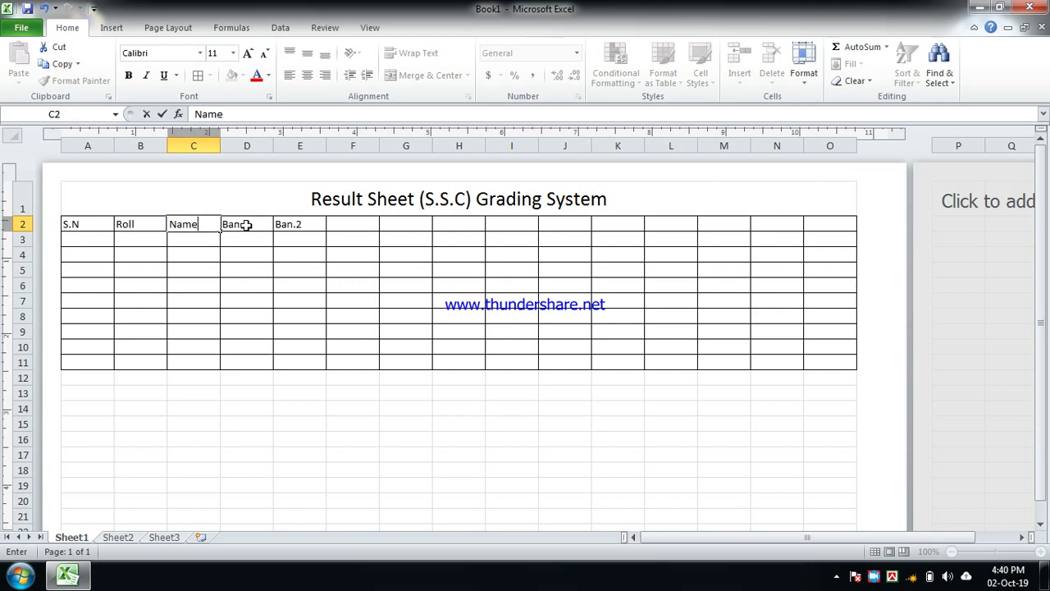
double_click(246, 224)
text(1)
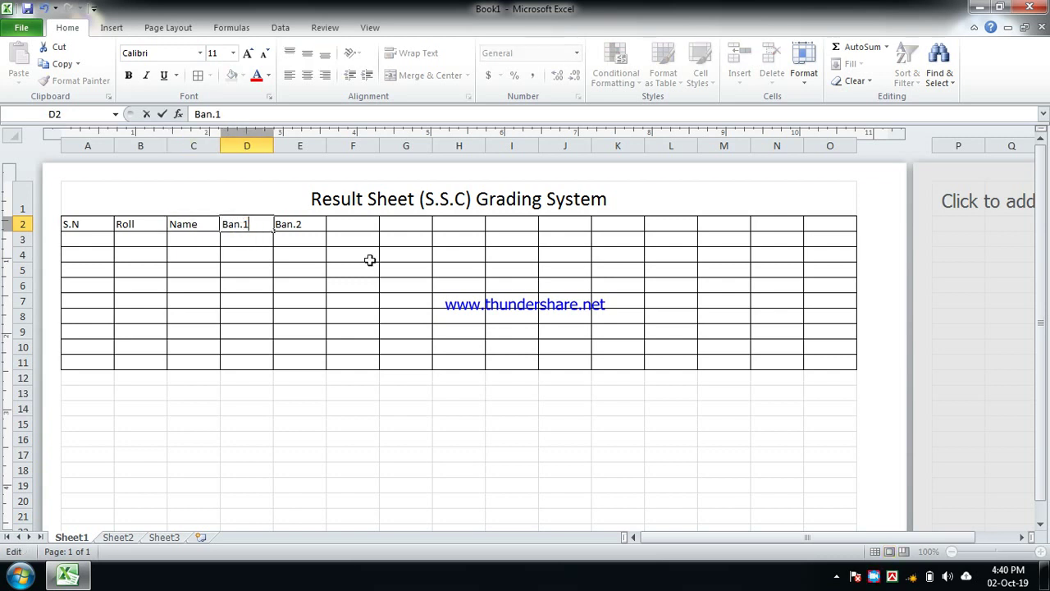
click(341, 253)
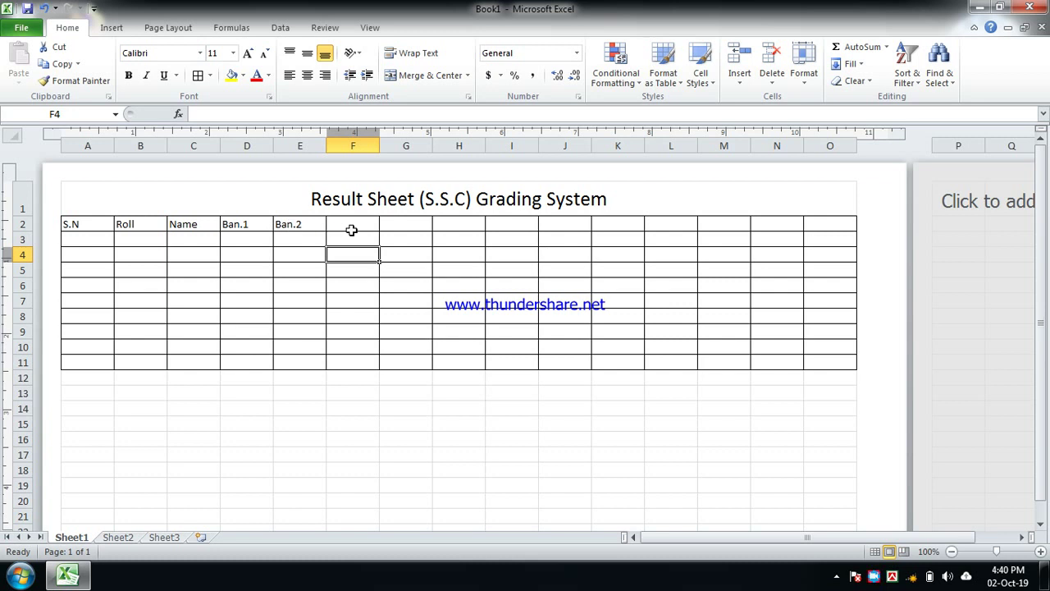
Add Eng.1 in F2 and fill Eng.2 into G2
click(348, 224)
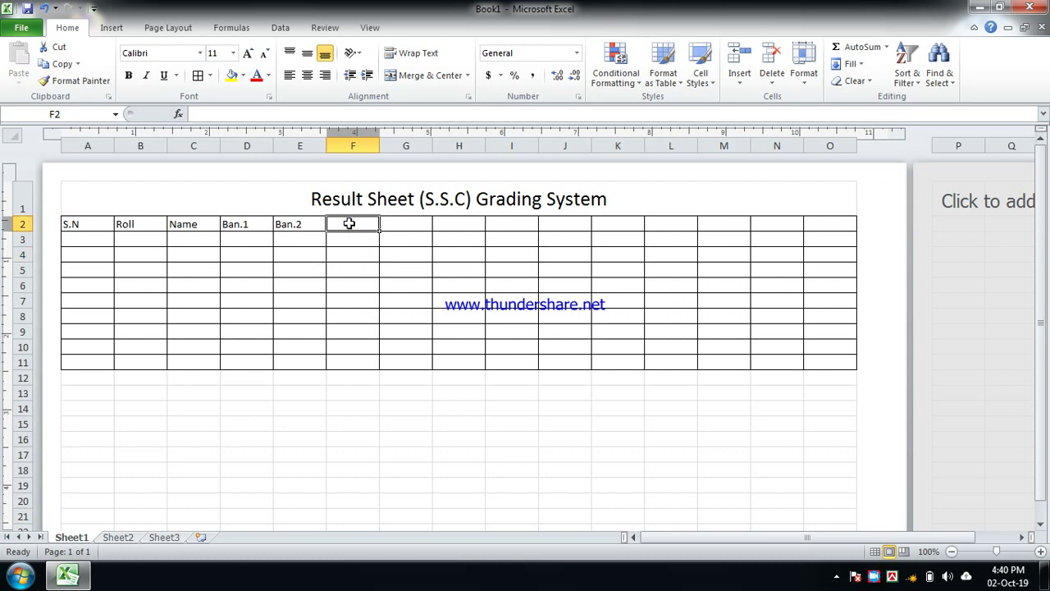
text(Eng.)
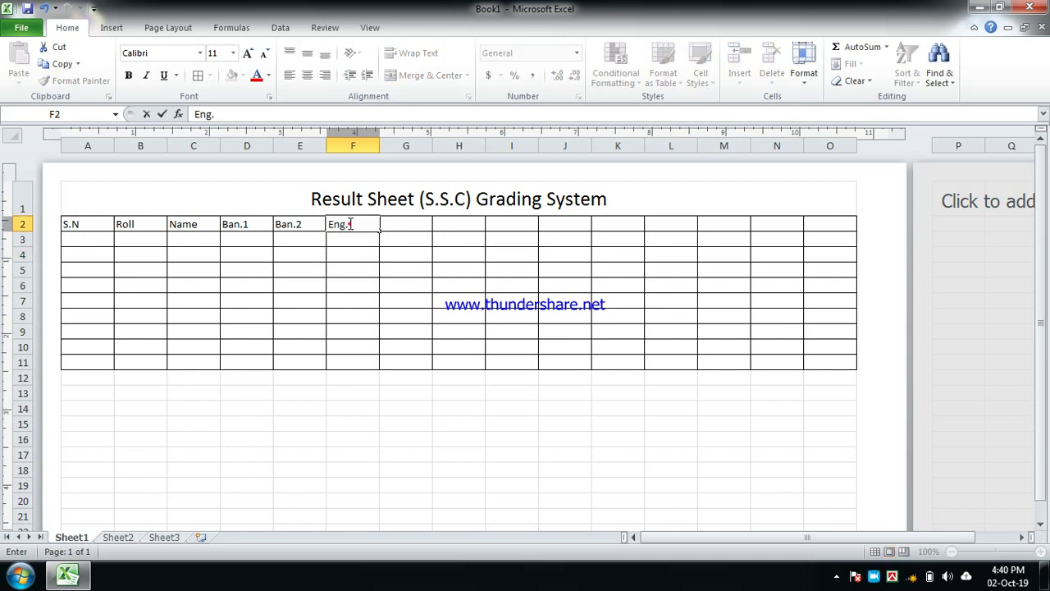
click(351, 224)
text(1)
click(359, 270)
click(361, 220)
drag(379, 231, 415, 232)
Enter headings Math, Geo, Islam and Hist in H2 through K2
click(462, 228)
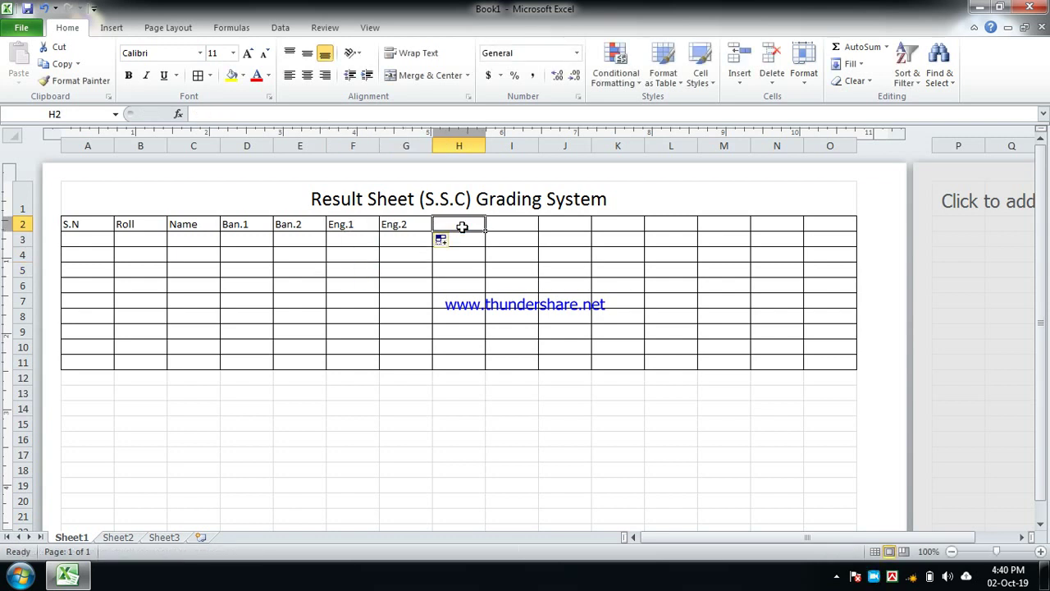
text(Math)
key(Tab)
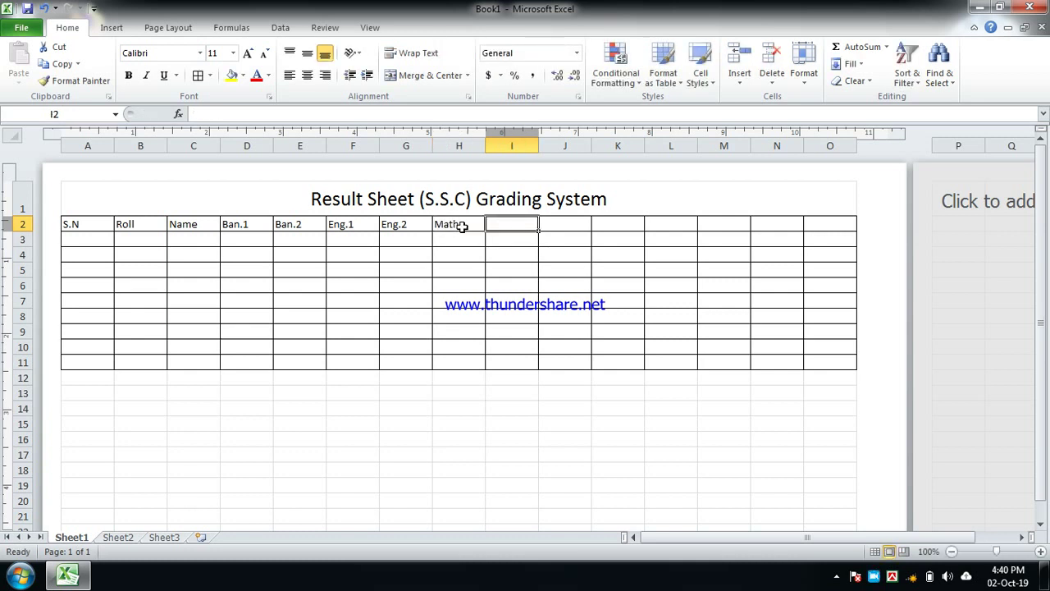
text(Geo)
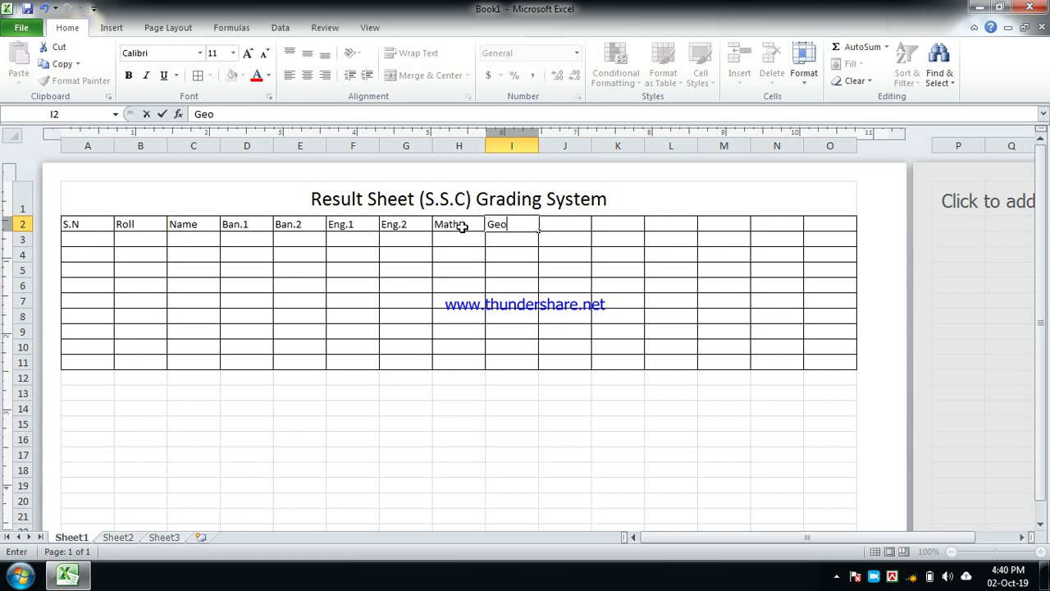
key(Tab)
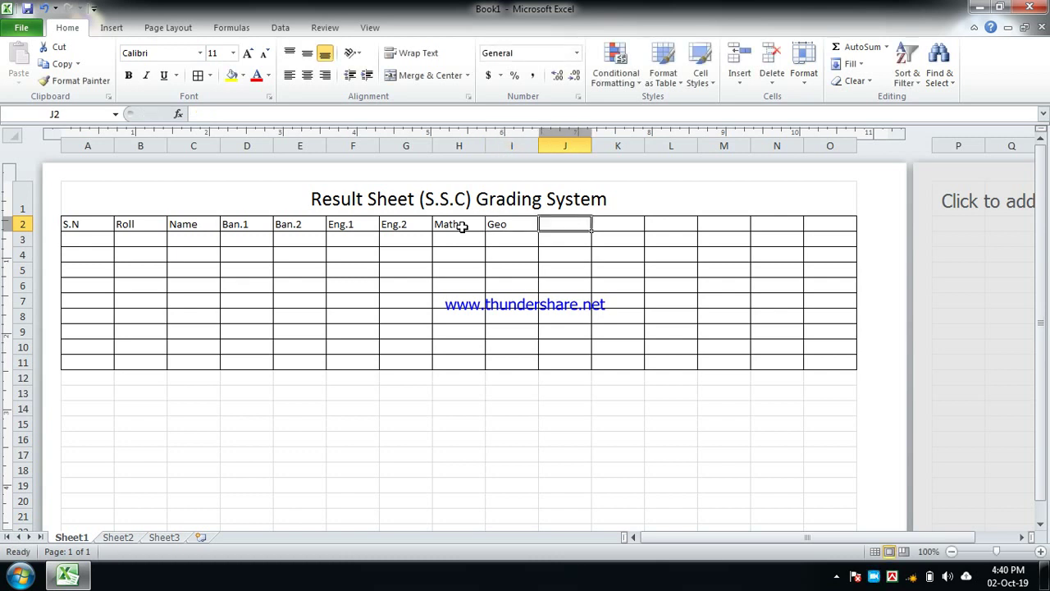
text(Islam)
key(Tab)
text(His)
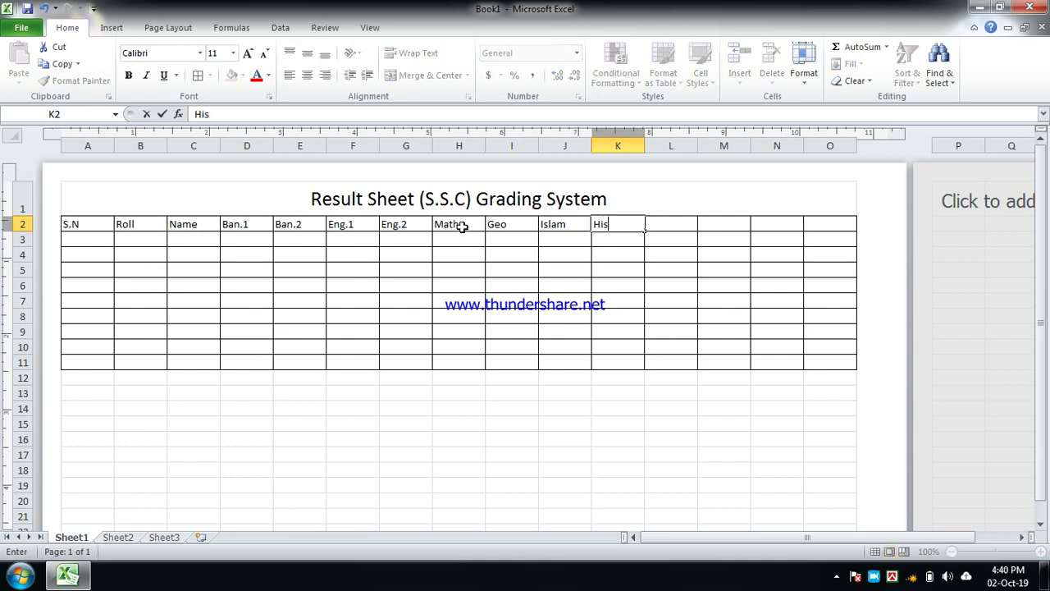
text(t)
key(Tab)
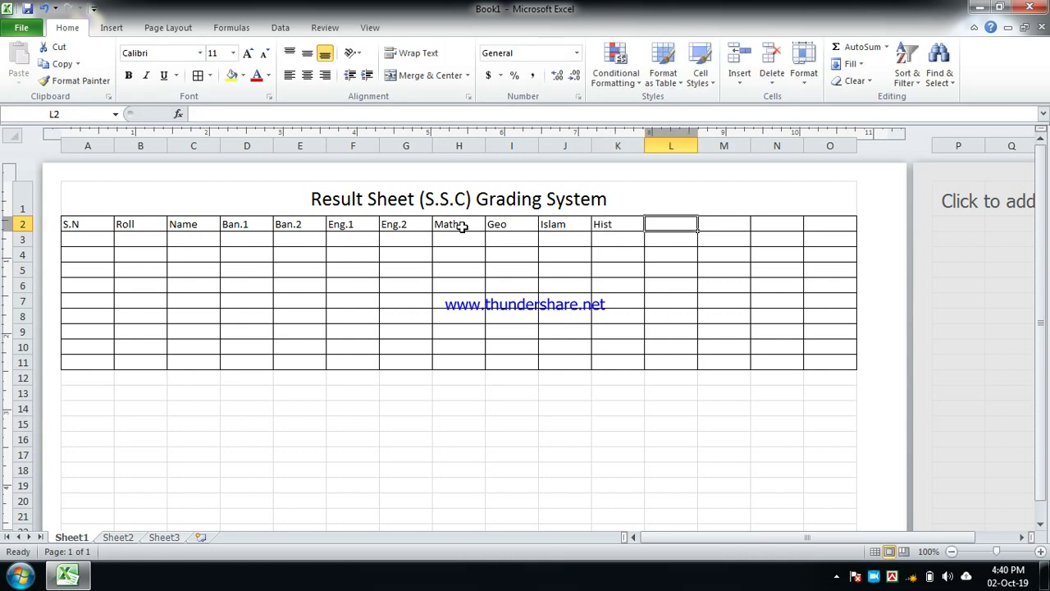
Enter headings Agr/Com, Total, Gpa and Grade in L2 through O2
text(Agr/Com)
key(Tab)
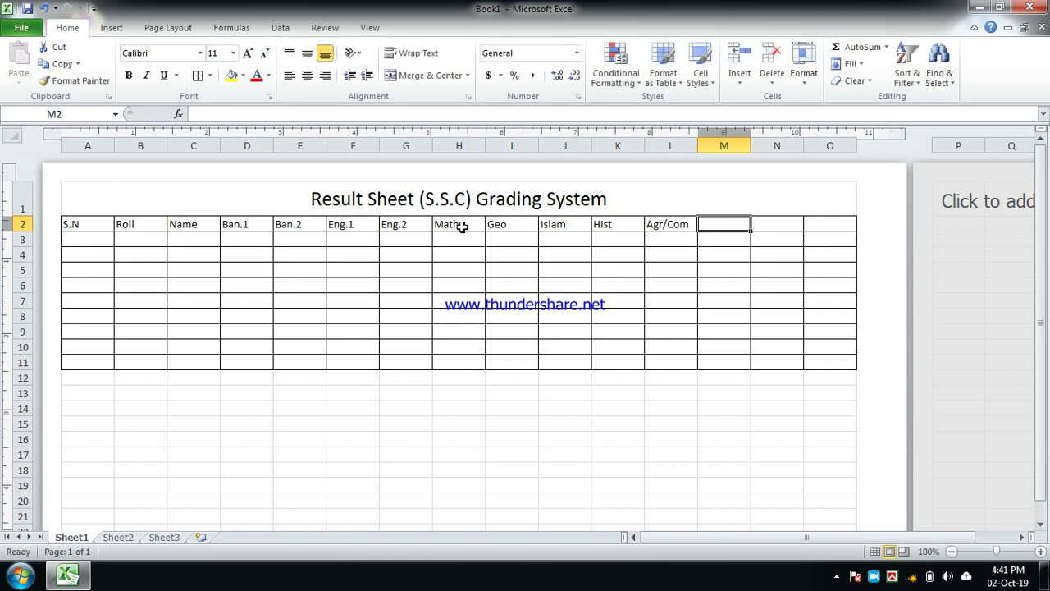
text(To)
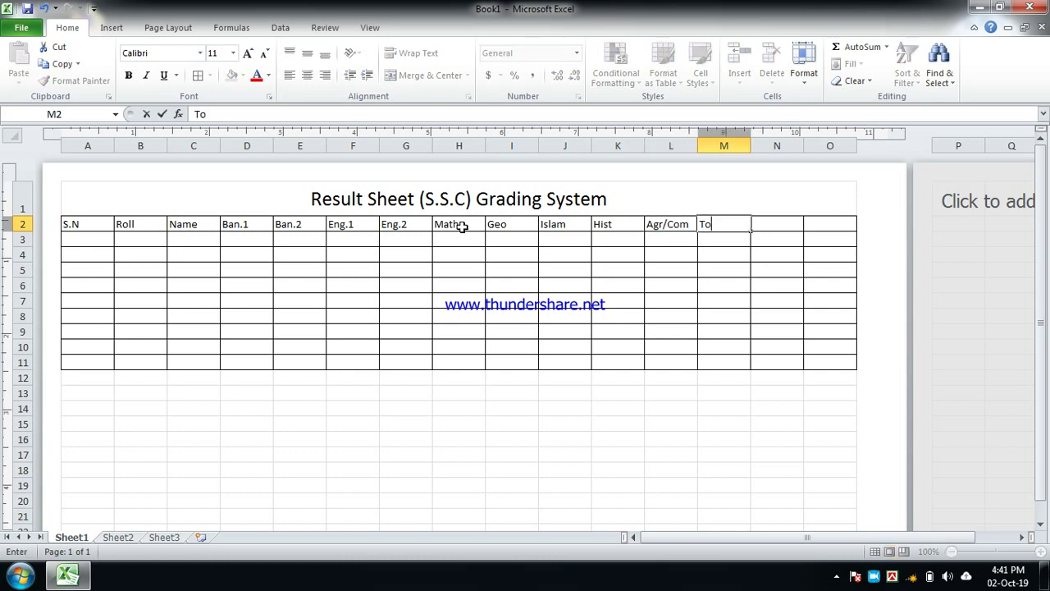
text(tal)
key(Tab)
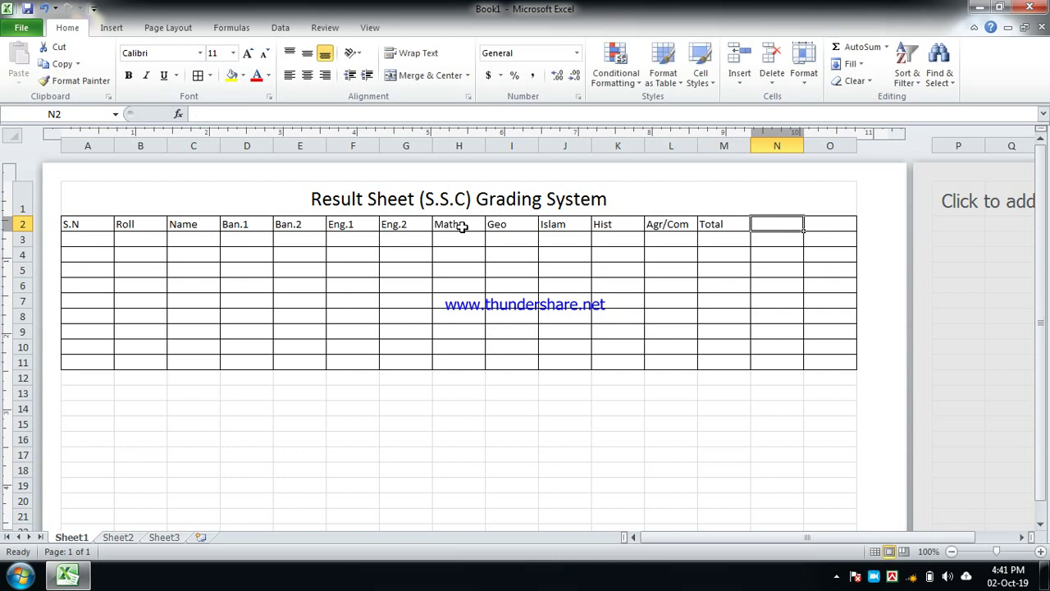
text(Gpa)
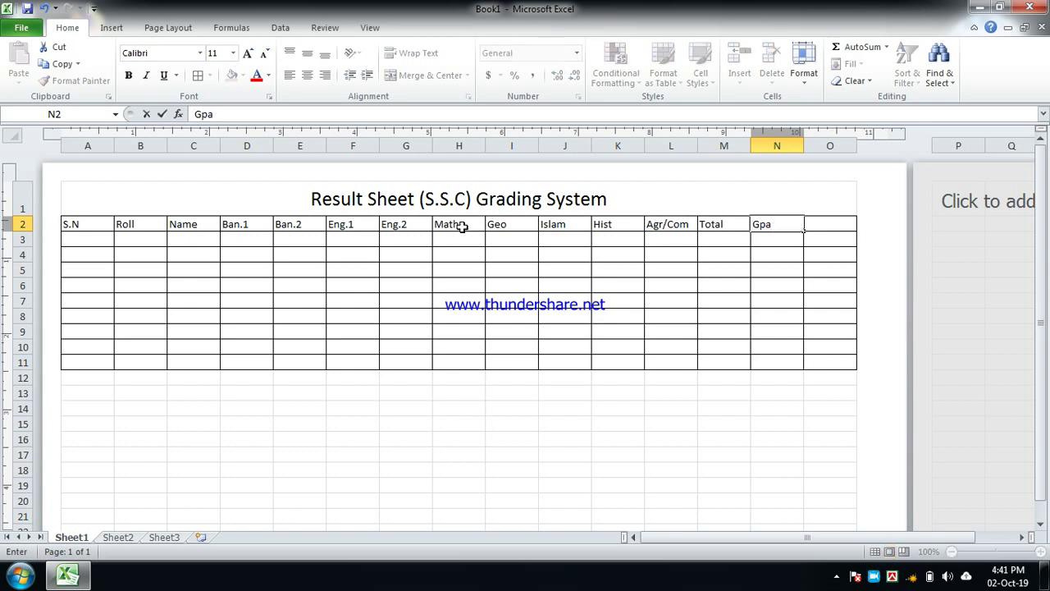
key(Tab)
text(Gr)
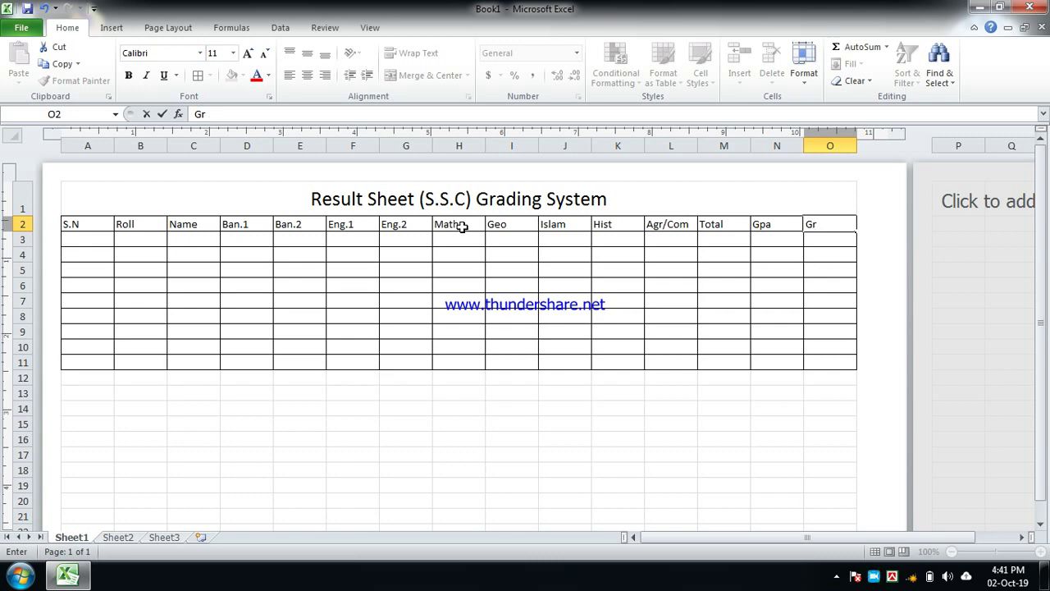
text(ade)
Center the heading text across A2:O2
click(345, 265)
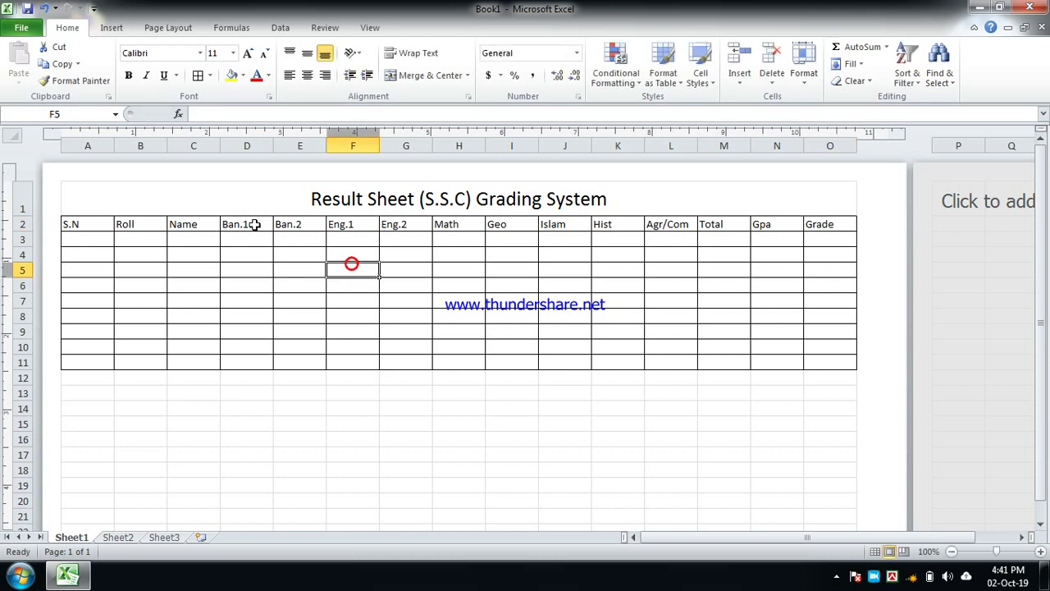
drag(108, 226, 823, 230)
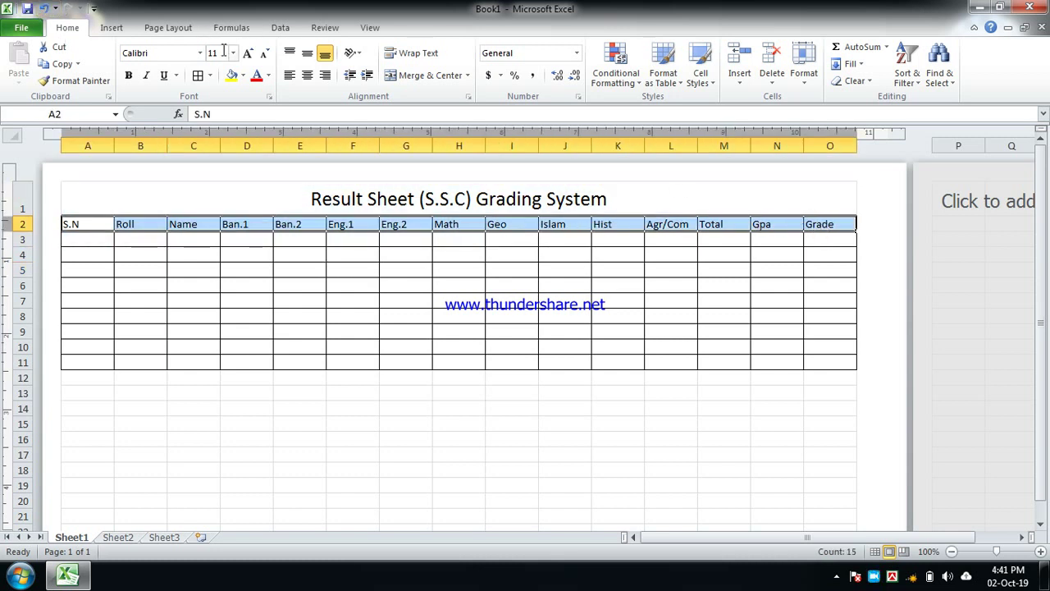
click(307, 75)
Open the Save As dialog with Desktop as the location
click(300, 252)
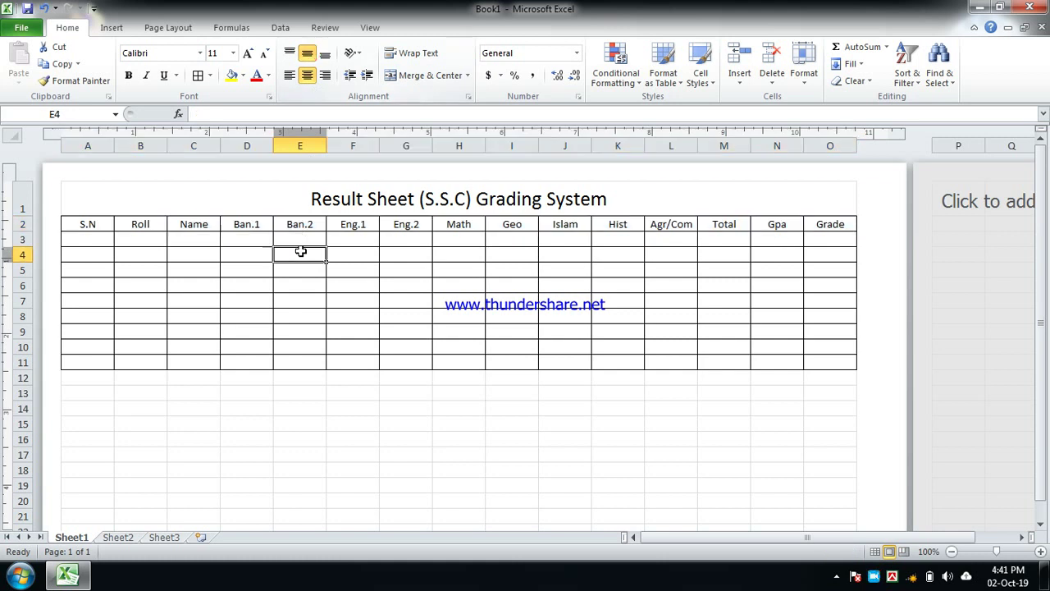
click(27, 8)
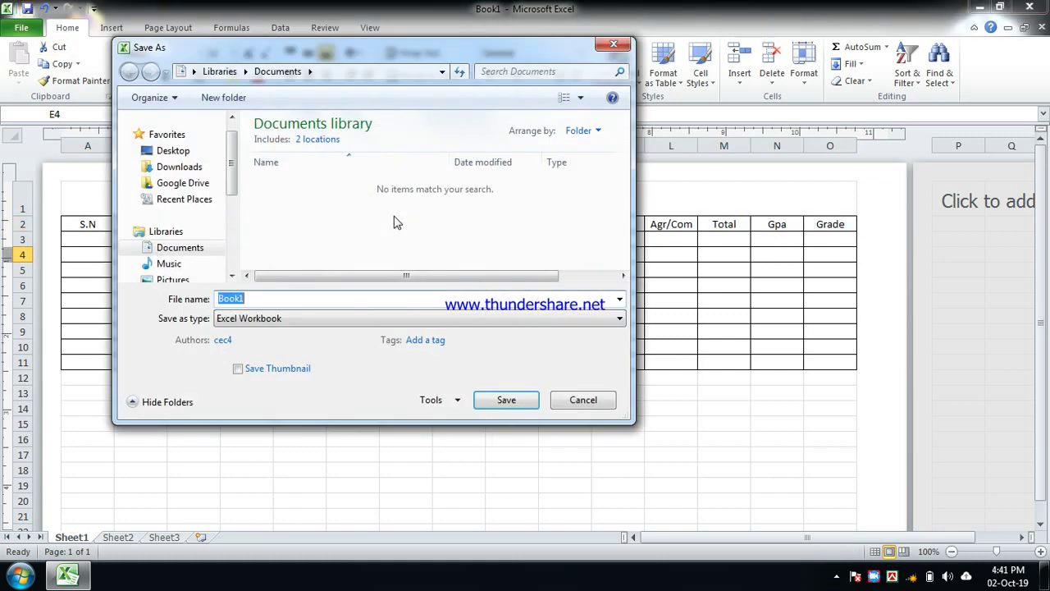
click(173, 150)
Name the file 'Ssc Result Sheet' and save it to the Desktop
click(278, 299)
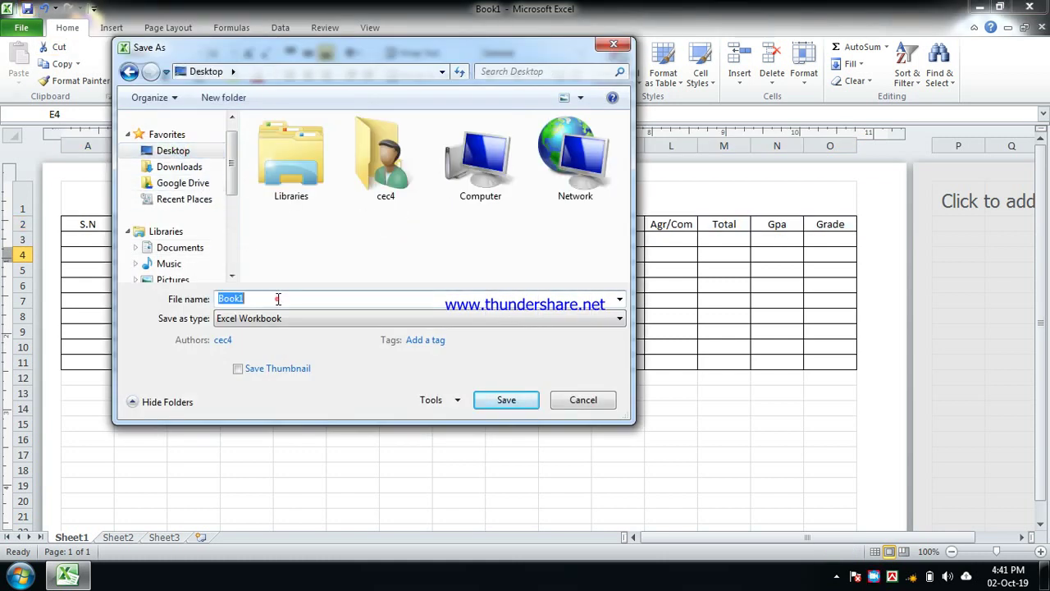
text(Result Sheet)
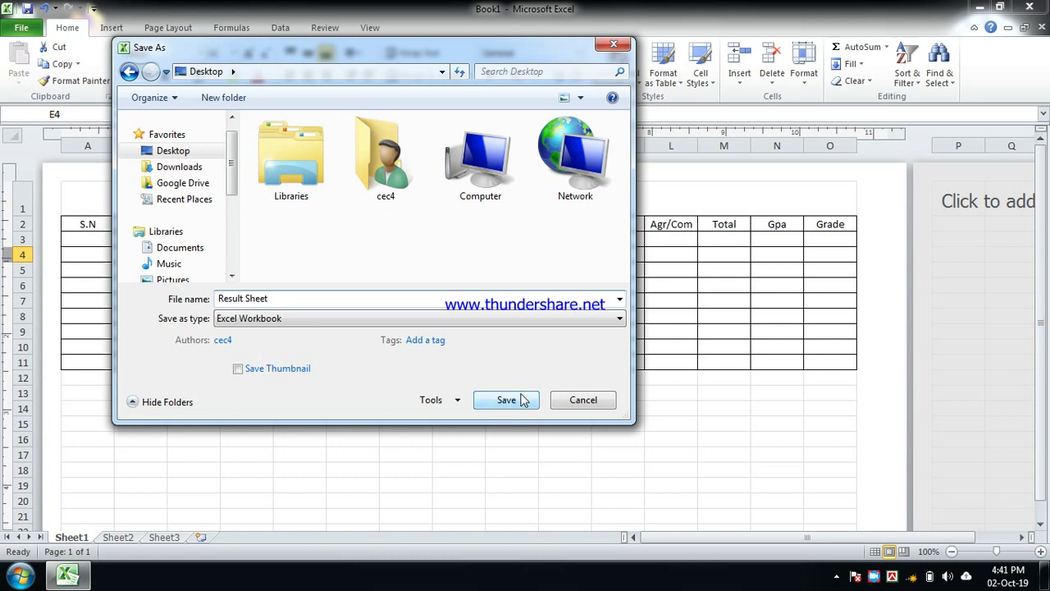
click(219, 298)
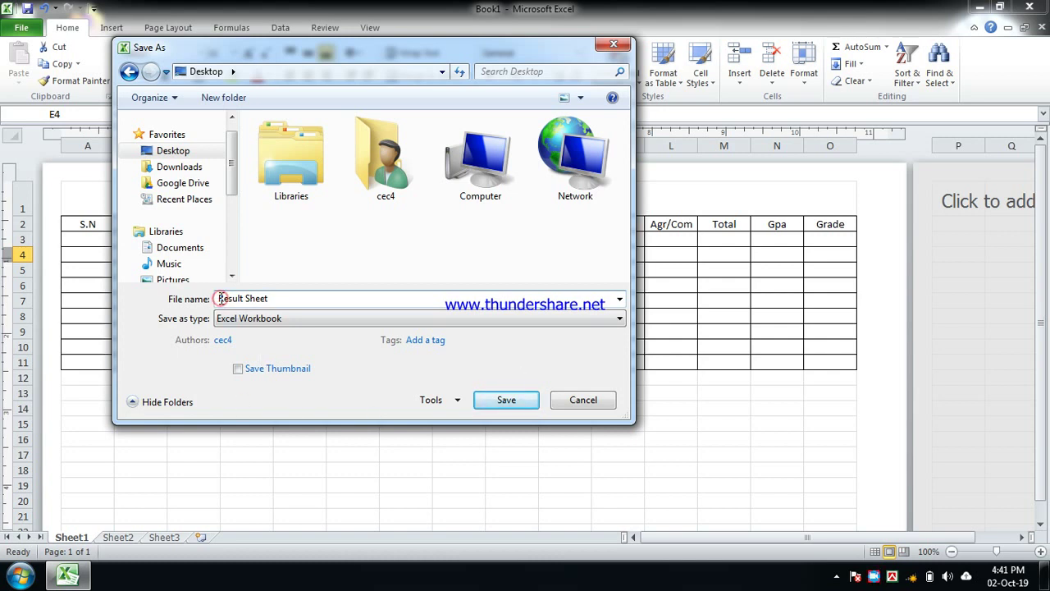
text(ss)
key(BackSpace)
key(BackSpace)
text(S)
text(sc)
click(520, 400)
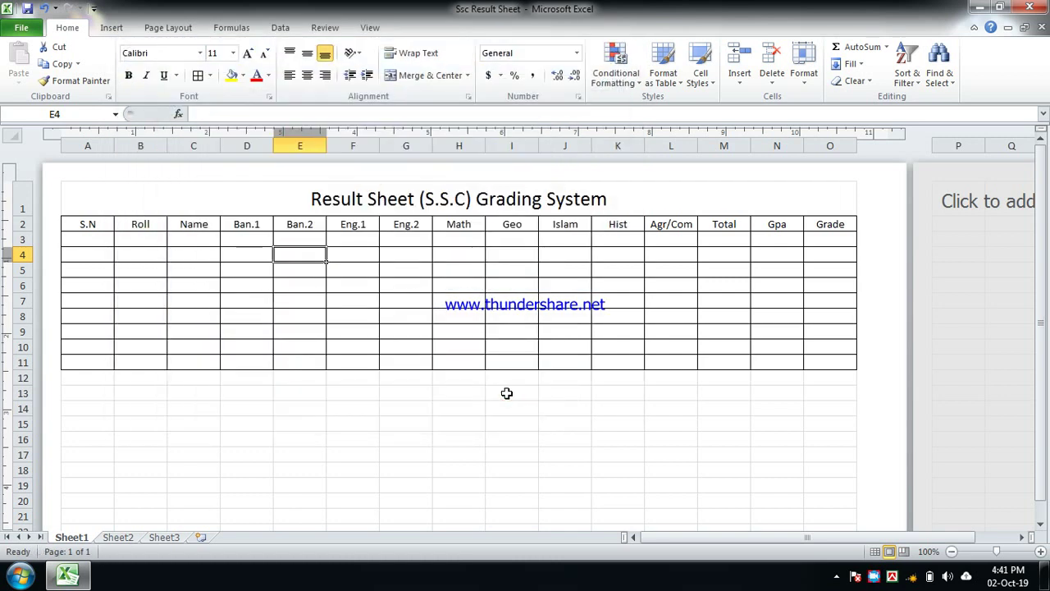
Narrow column A, which holds the S.N heading
click(507, 393)
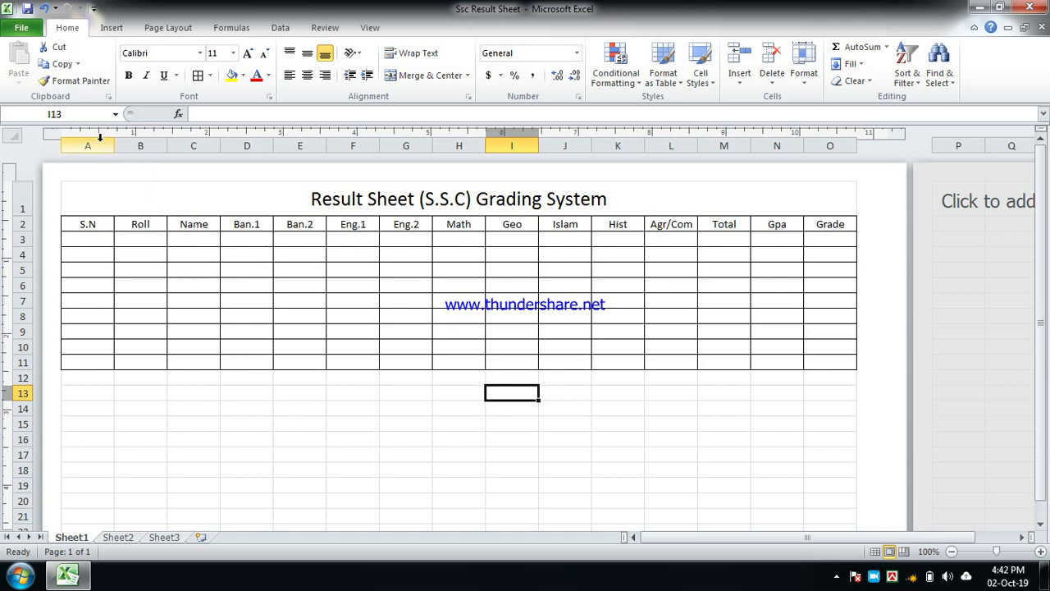
drag(110, 145, 100, 146)
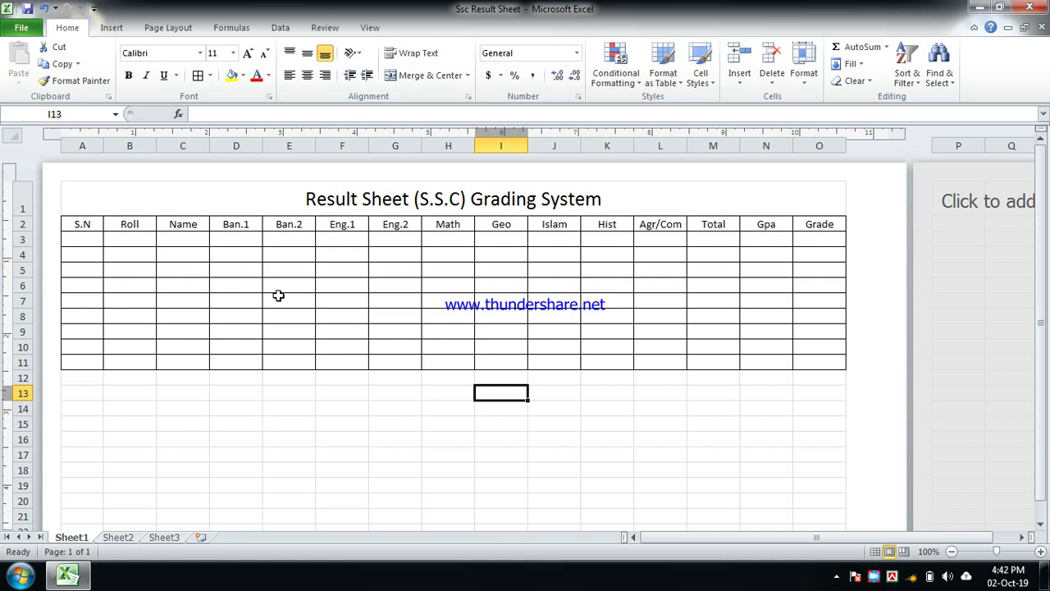
Number the S.N column 1 to 6 in A3:A8 by filling down from 1 and 2
click(99, 244)
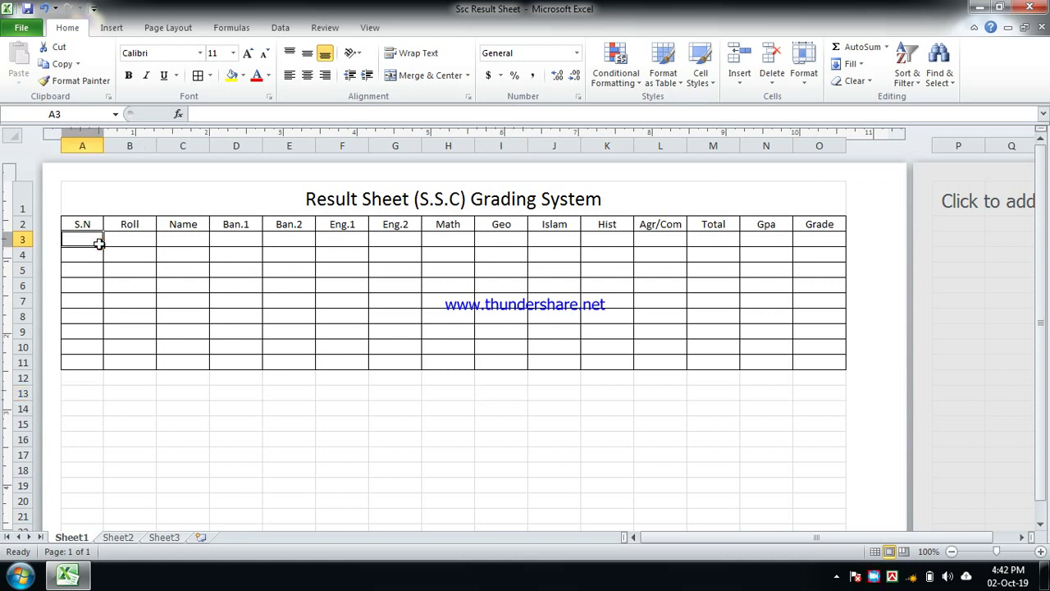
text(1)
key(Return)
text(2)
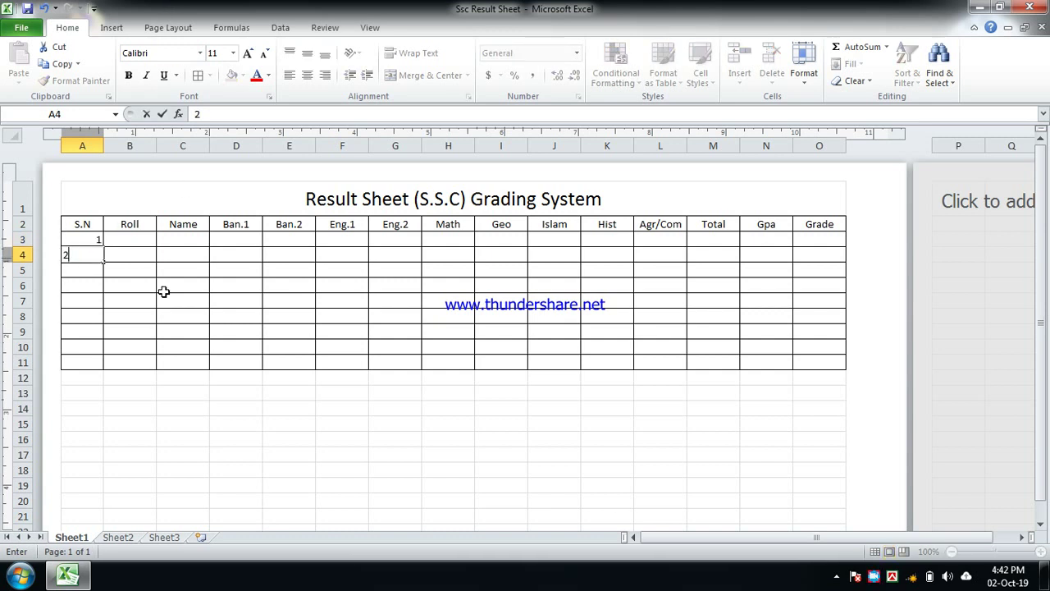
click(164, 291)
drag(91, 238, 109, 320)
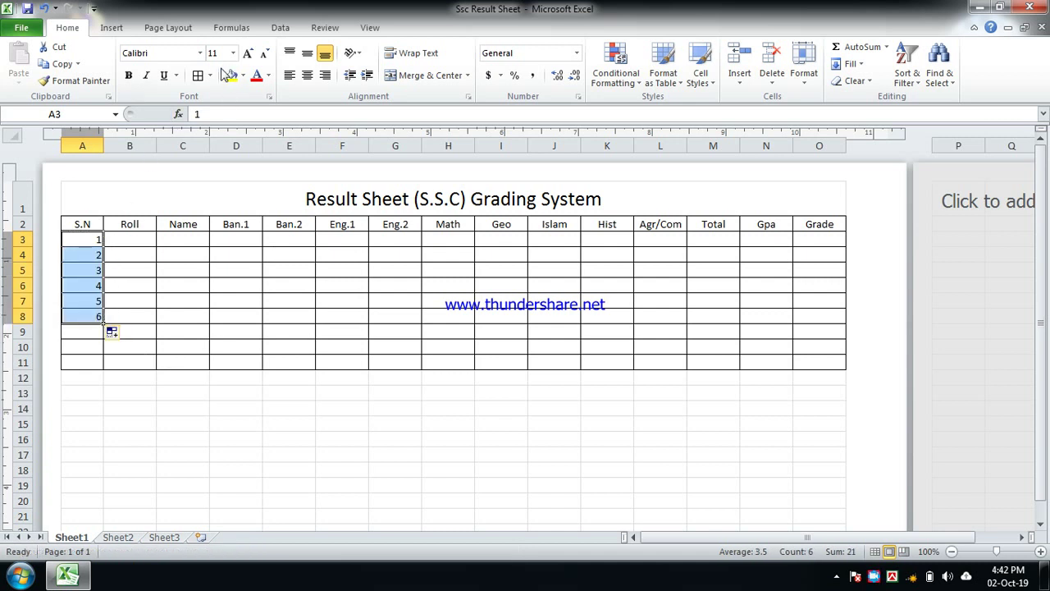
click(139, 325)
Fill the Roll column B3:B8 with the series 321623 through 321628
click(143, 239)
text(321623)
click(194, 287)
click(134, 238)
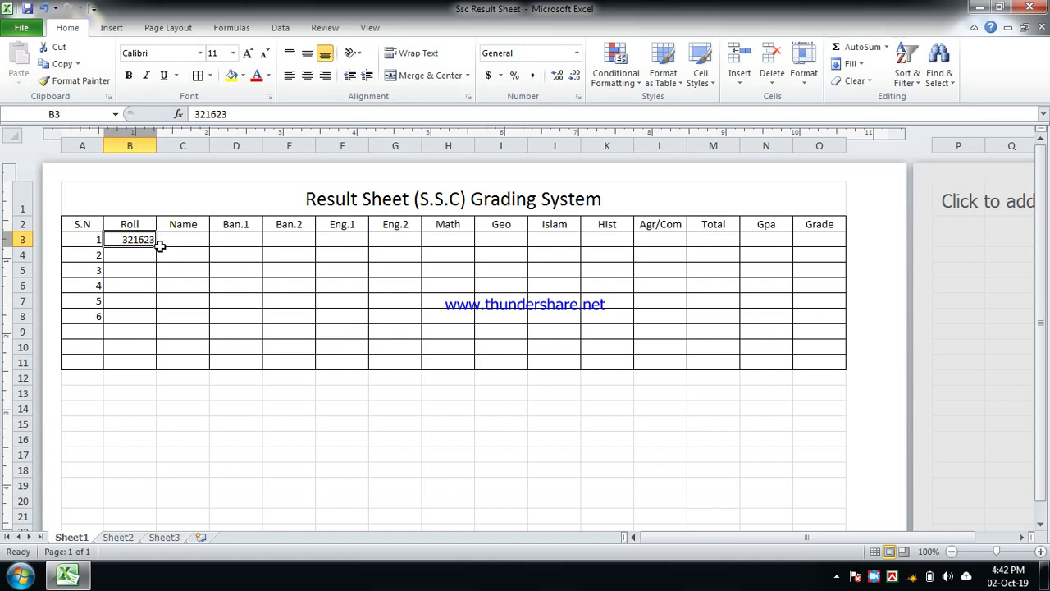
click(161, 244)
click(145, 240)
drag(156, 246, 161, 318)
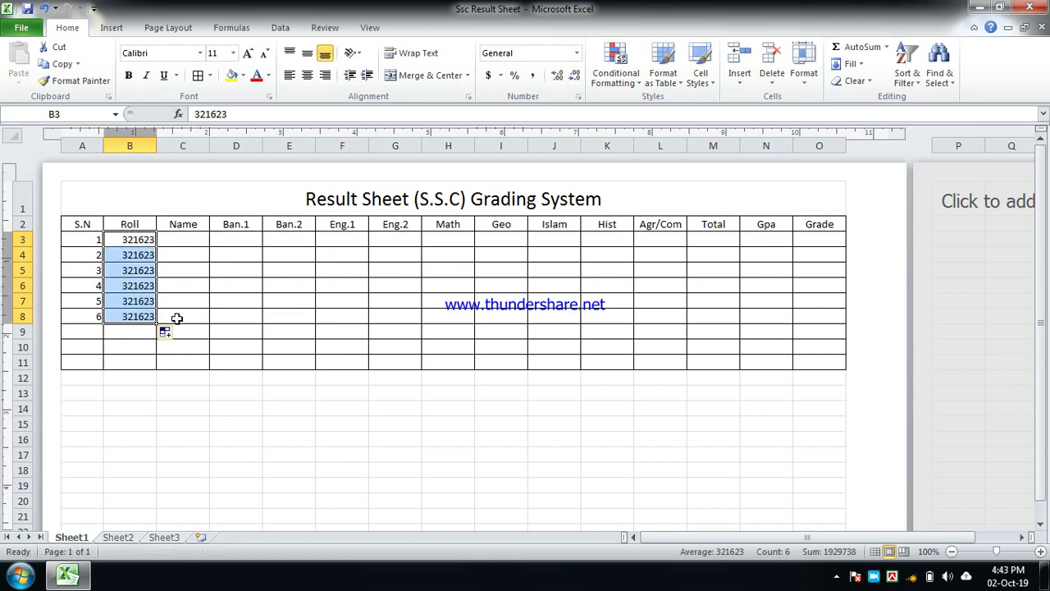
click(167, 333)
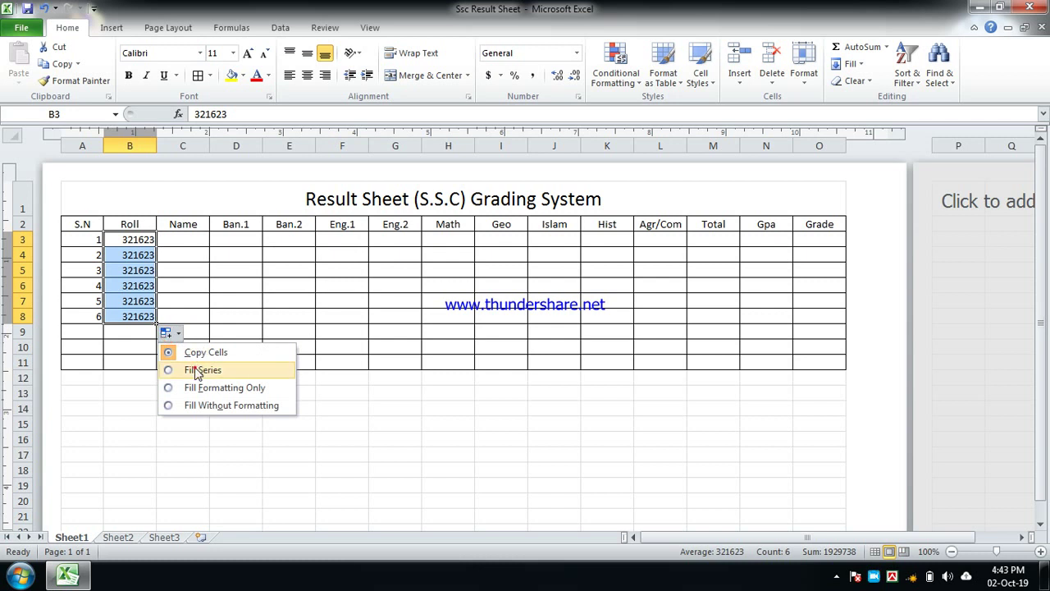
click(198, 370)
Enter the first student's name in cell C3
click(235, 304)
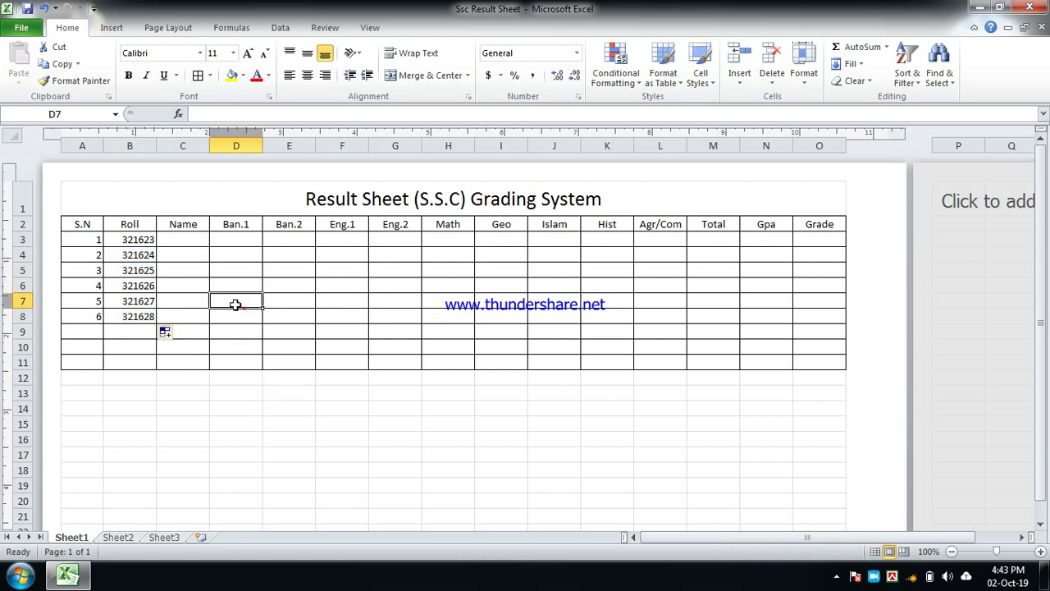
click(186, 239)
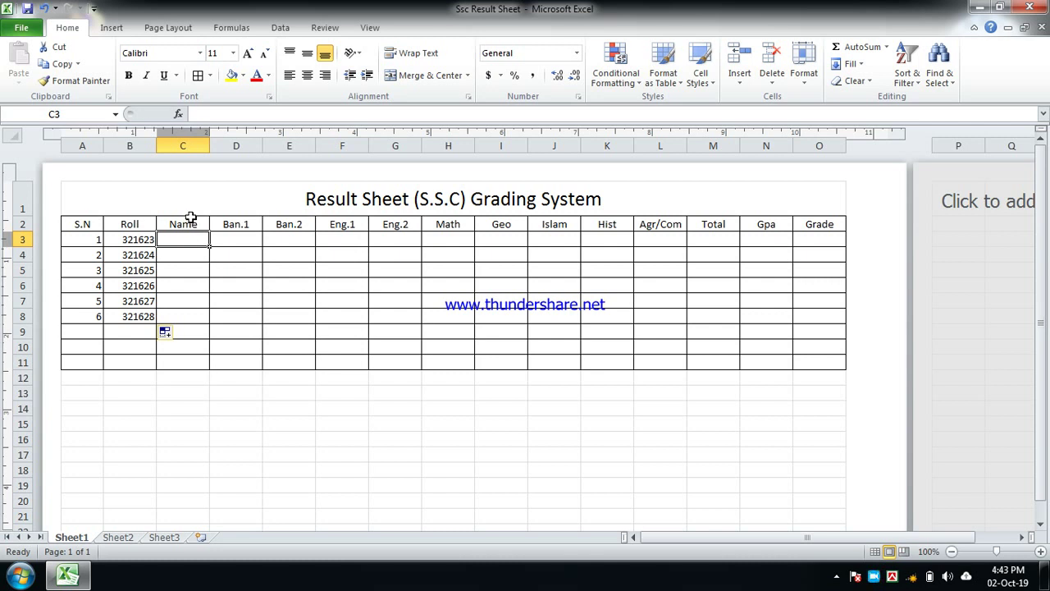
text(Mueyn)
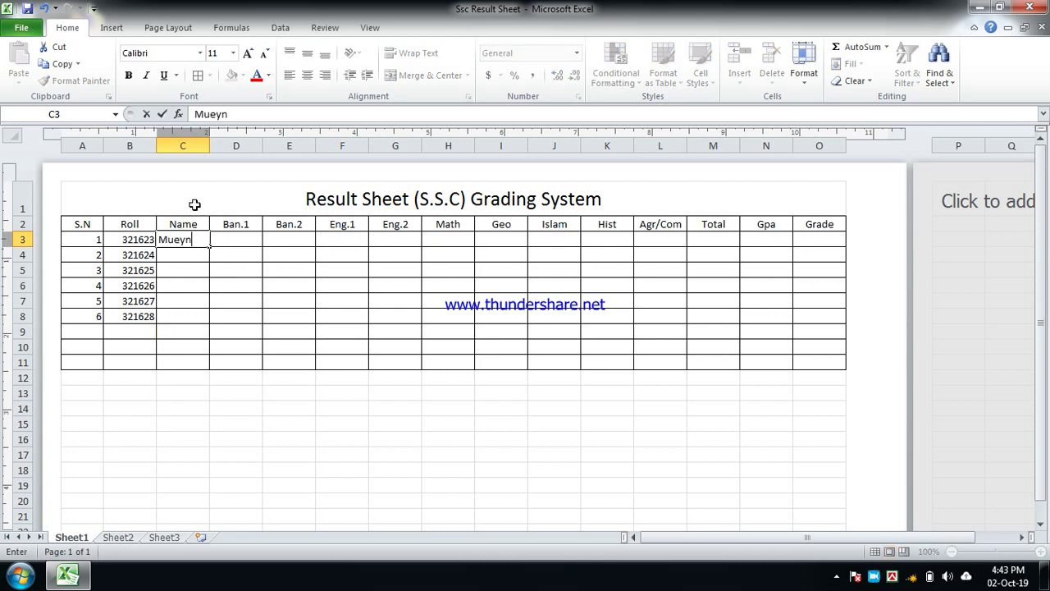
Enter the remaining five student names down the Name column from C4 to C8
key(Return)
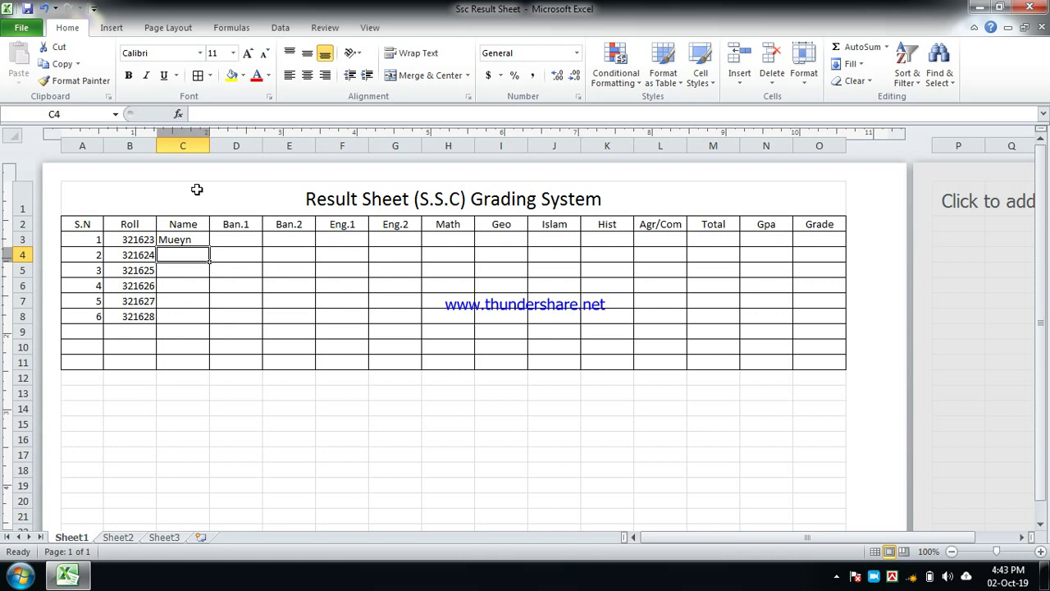
text(Dulal)
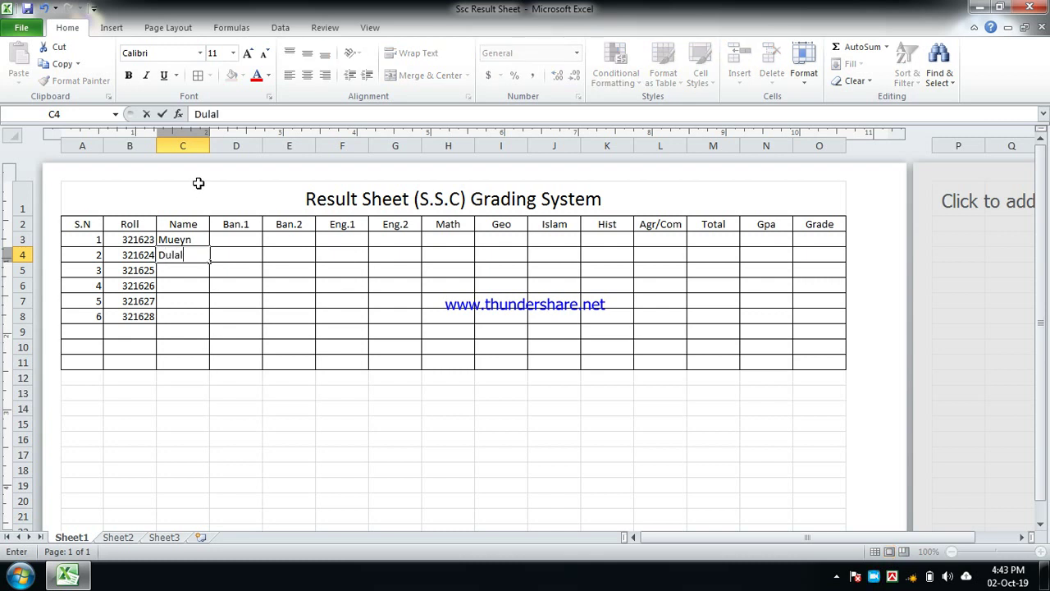
key(Return)
text(A)
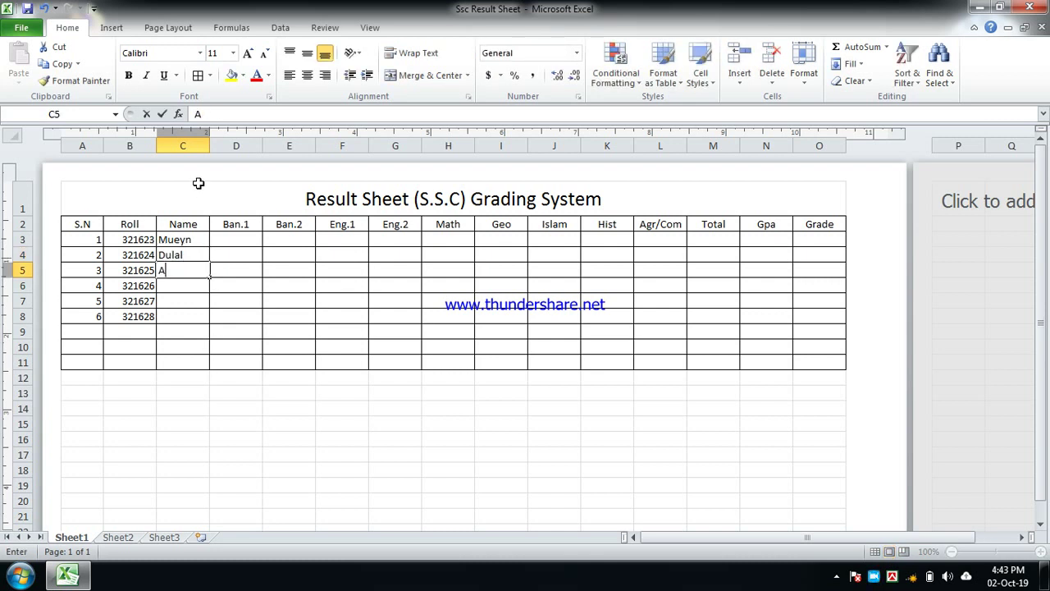
text(kter)
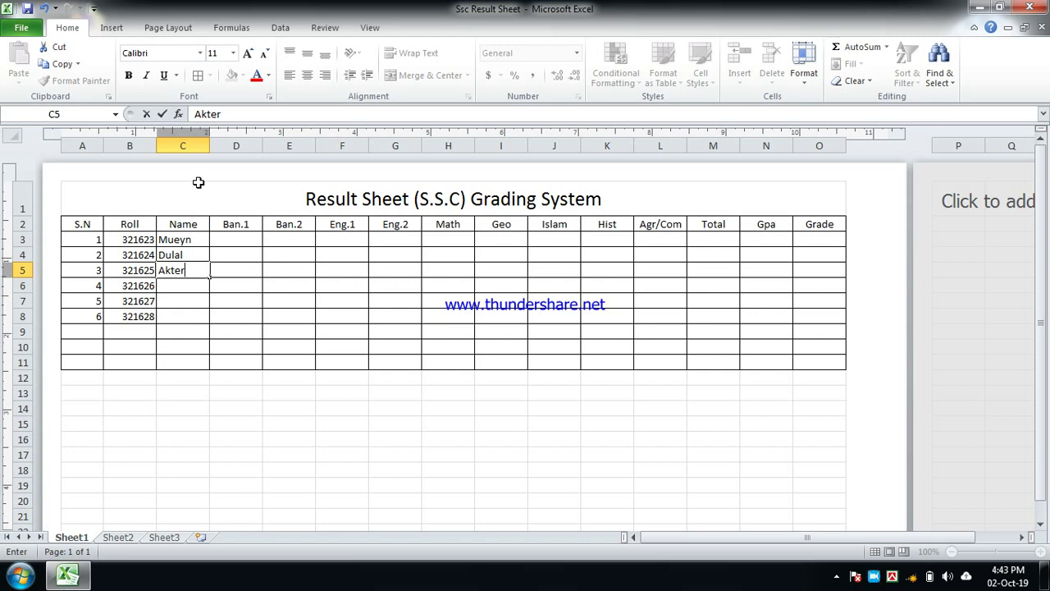
key(Return)
text(Sony)
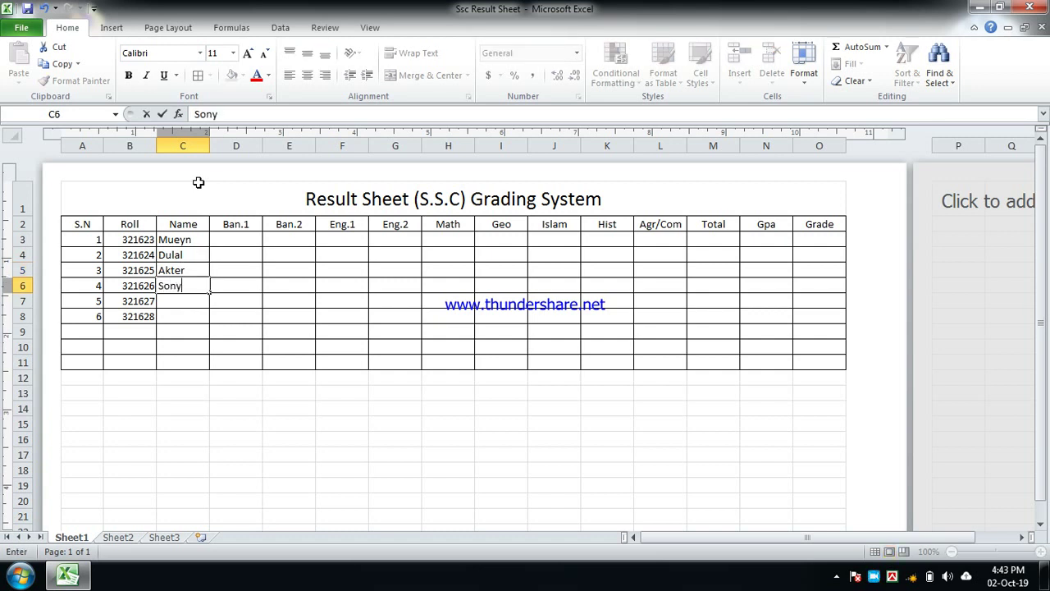
key(Return)
text(Ro)
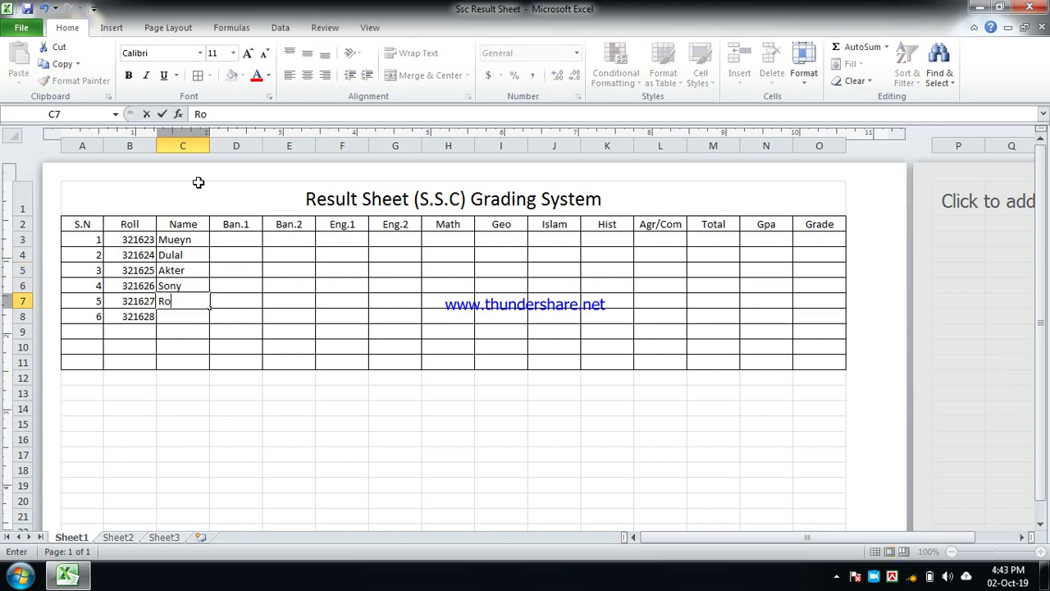
text(ji)
key(Return)
text(Rumi)
Delete the three empty bordered rows 9–11 below the student list
drag(77, 331, 456, 363)
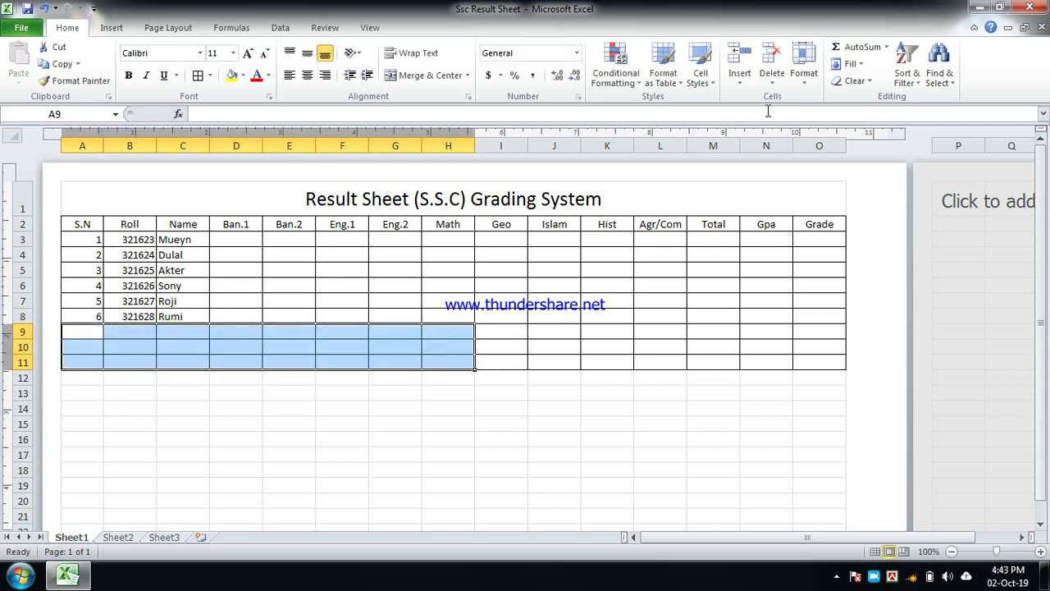
click(773, 78)
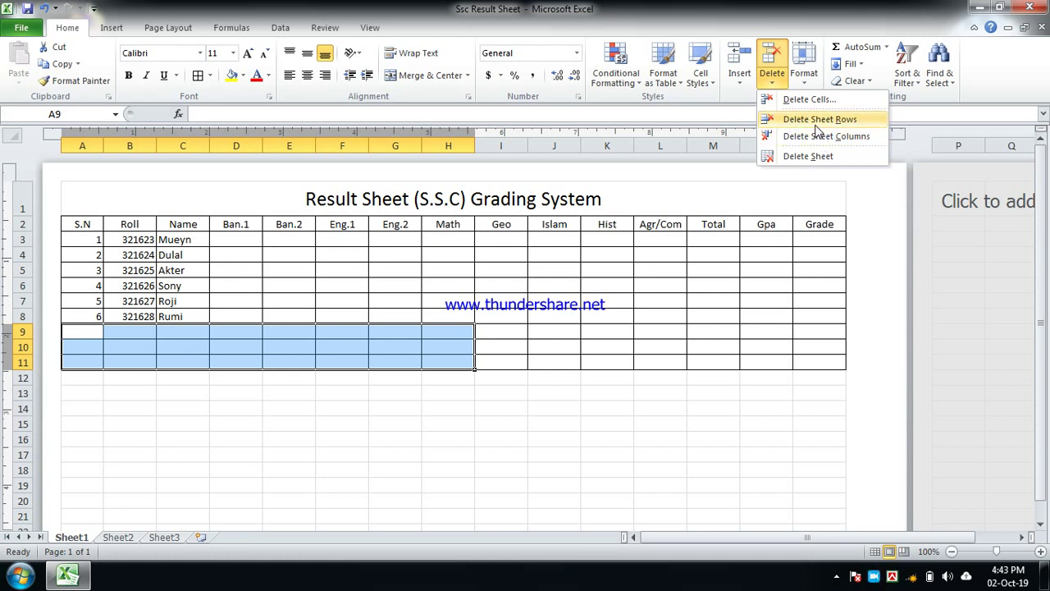
click(817, 119)
click(521, 408)
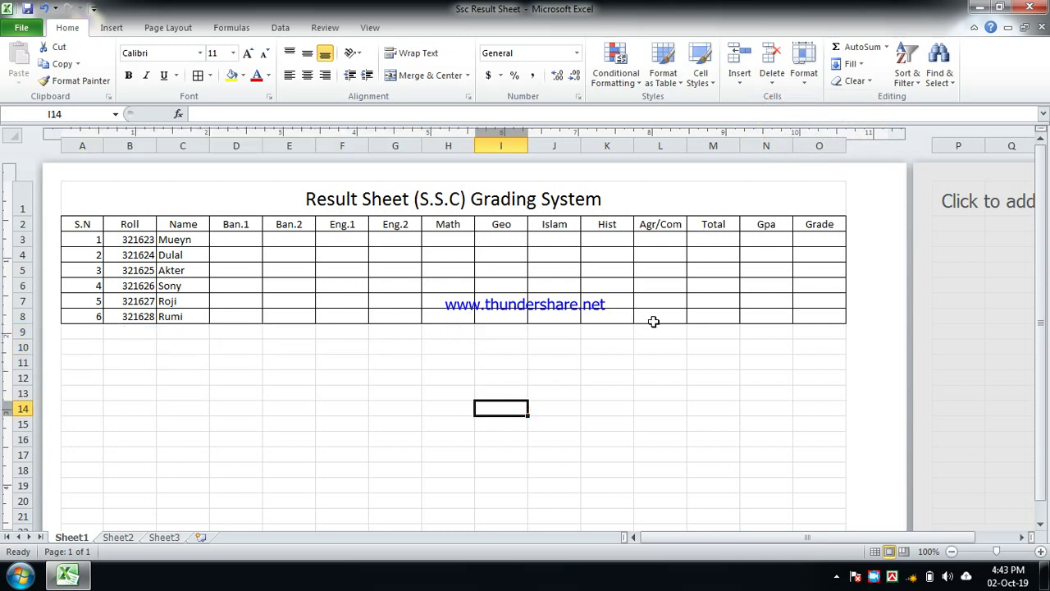
scroll(656, 320, up, 1)
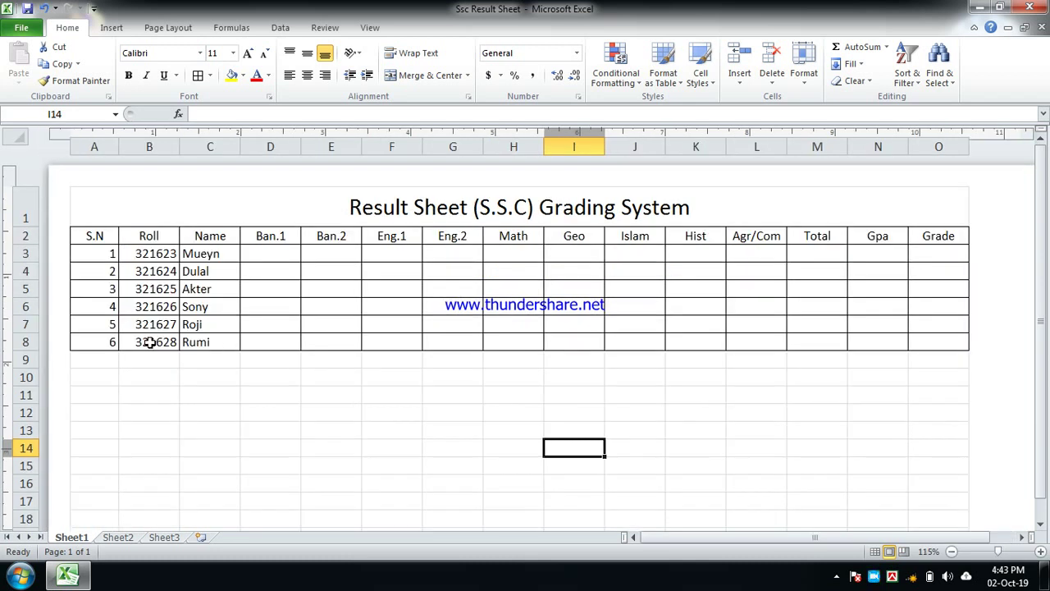
Centre the S.N, Roll and Name entries in A3:C8 horizontally and vertically
click(150, 342)
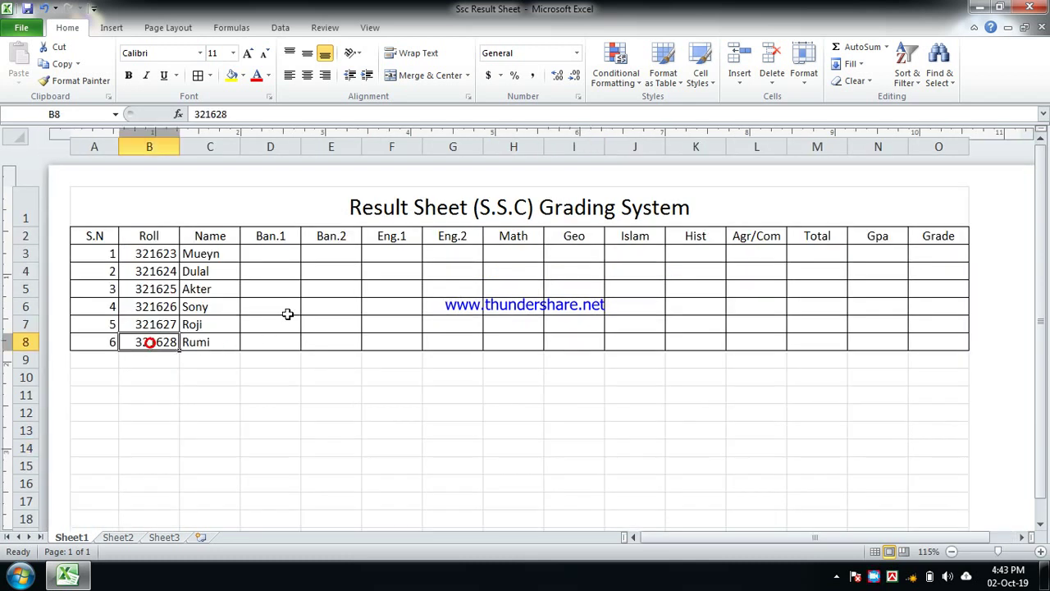
click(248, 381)
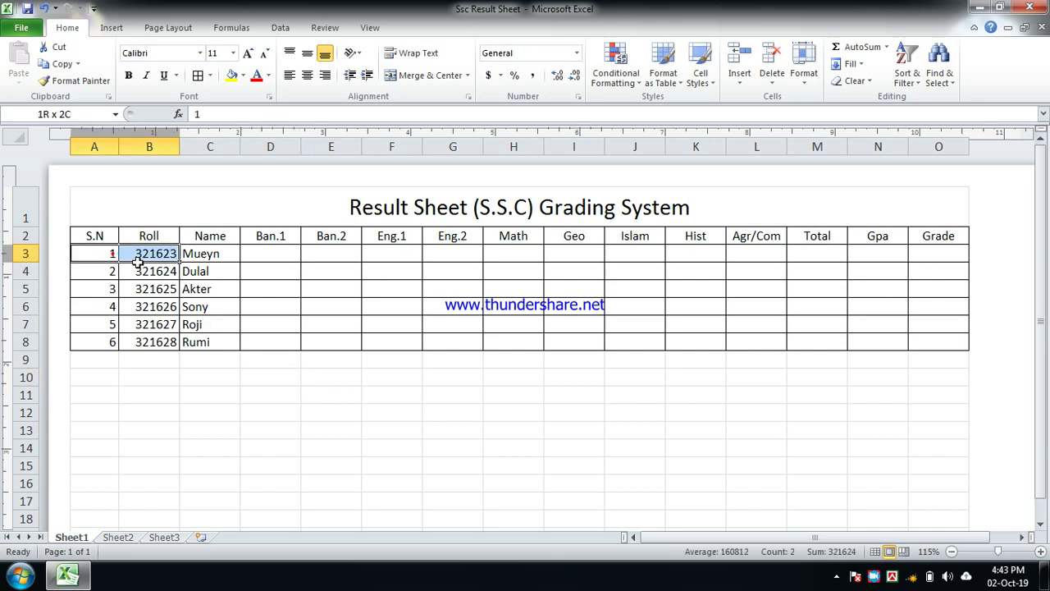
drag(114, 253, 195, 343)
click(307, 75)
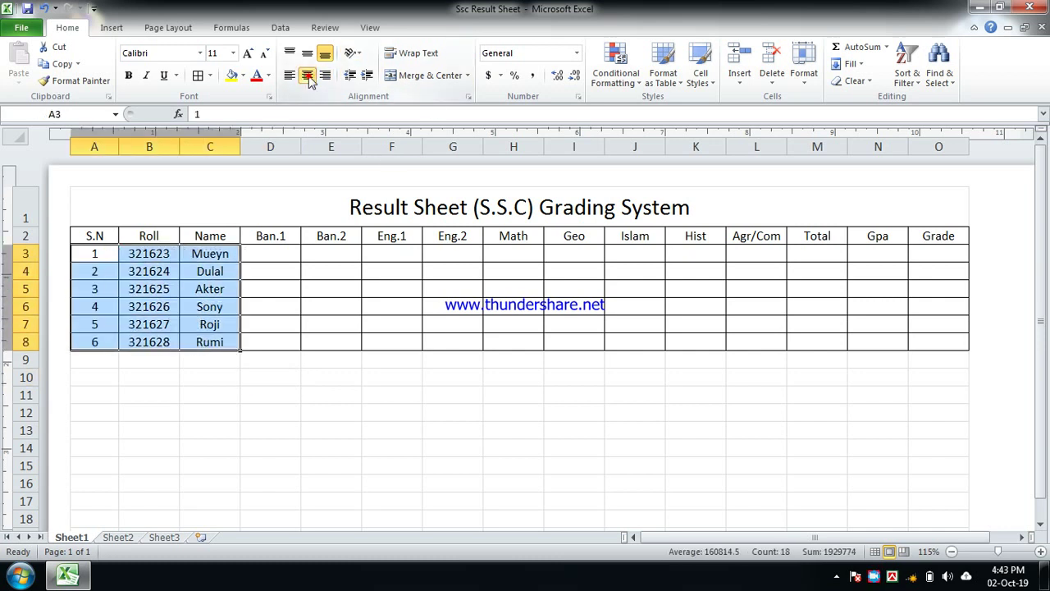
click(309, 53)
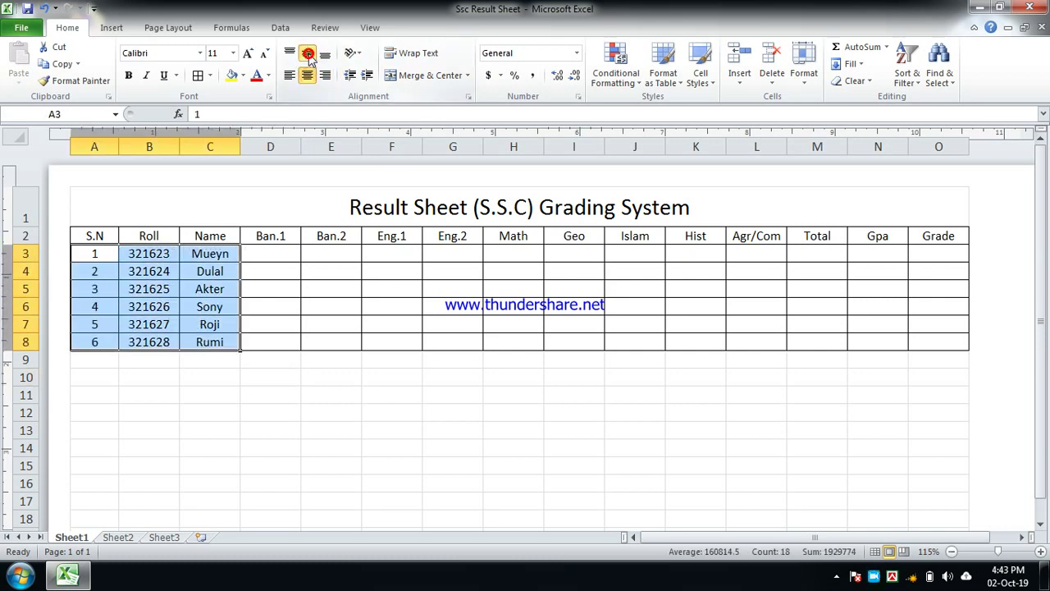
click(339, 410)
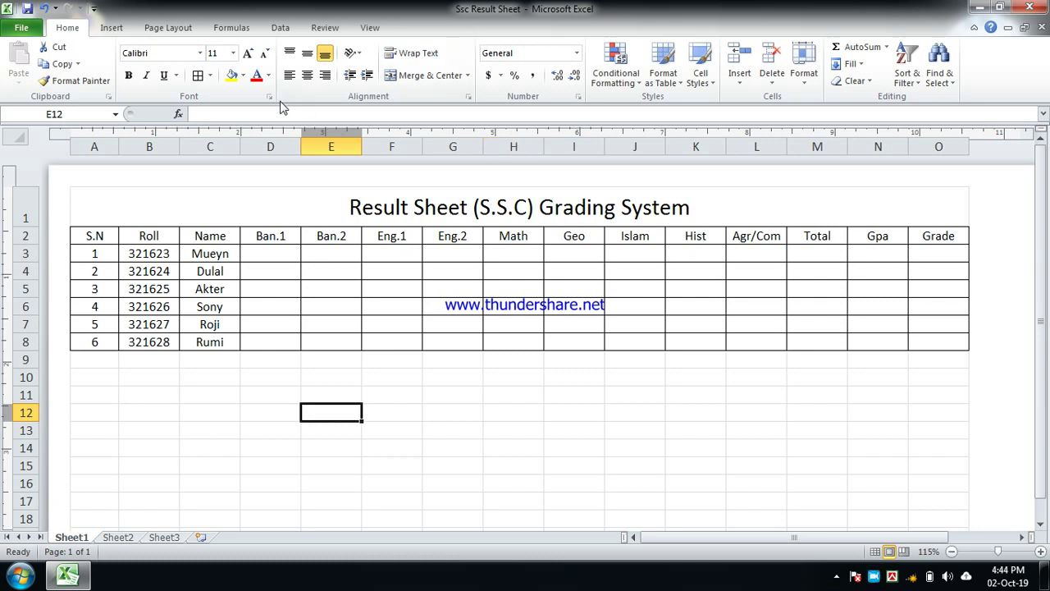
click(287, 256)
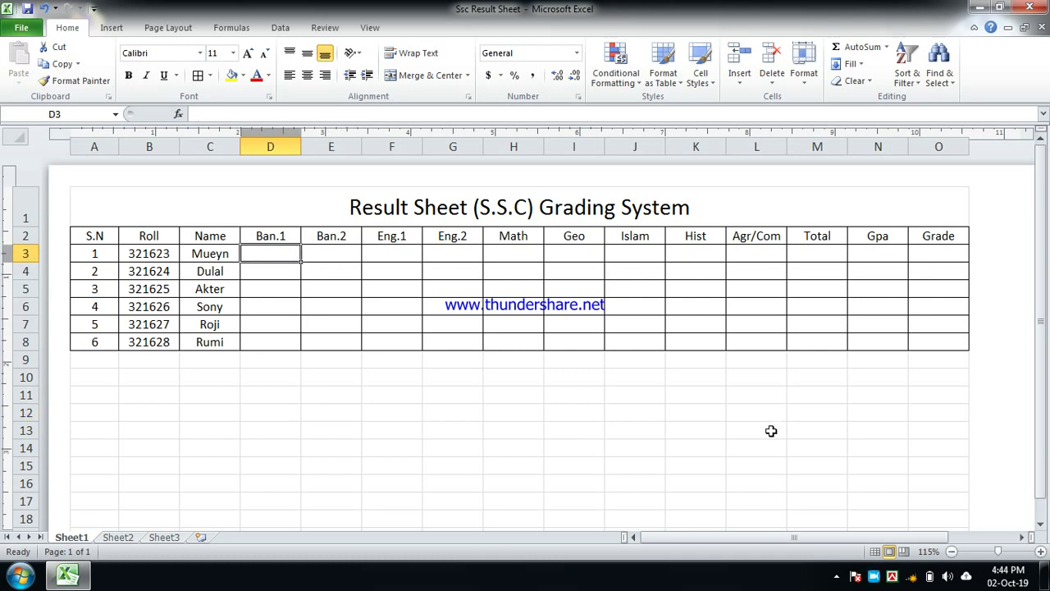
Enter the first student's marks 5, 5, 4, 5, 5, 5, 3, 5, 5 from Ban.1 to Agr/Com
text(5)
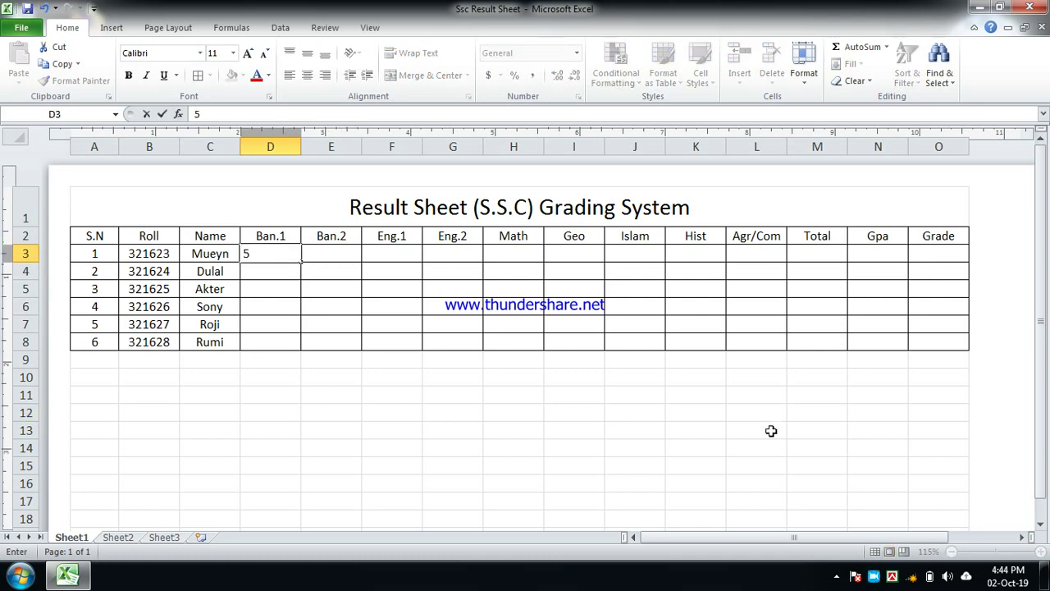
key(Tab)
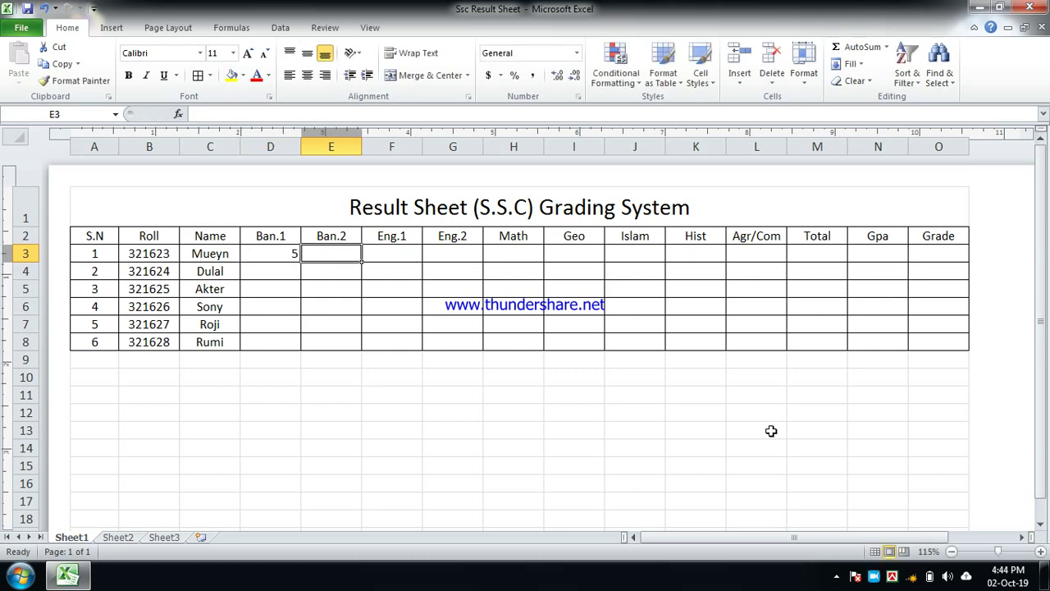
text(5)
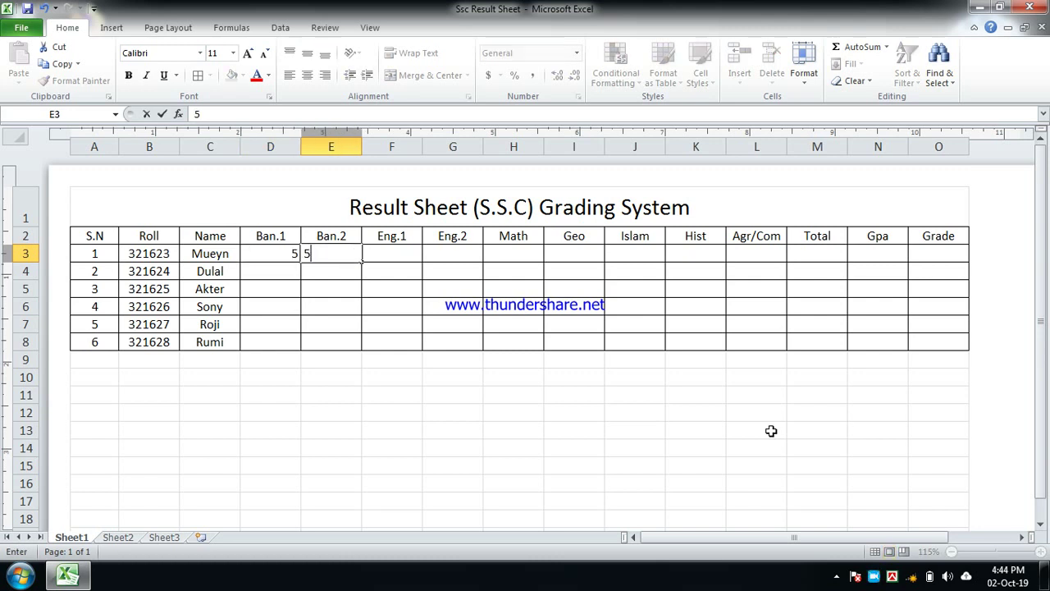
key(Tab)
text(4)
key(Tab)
text(5)
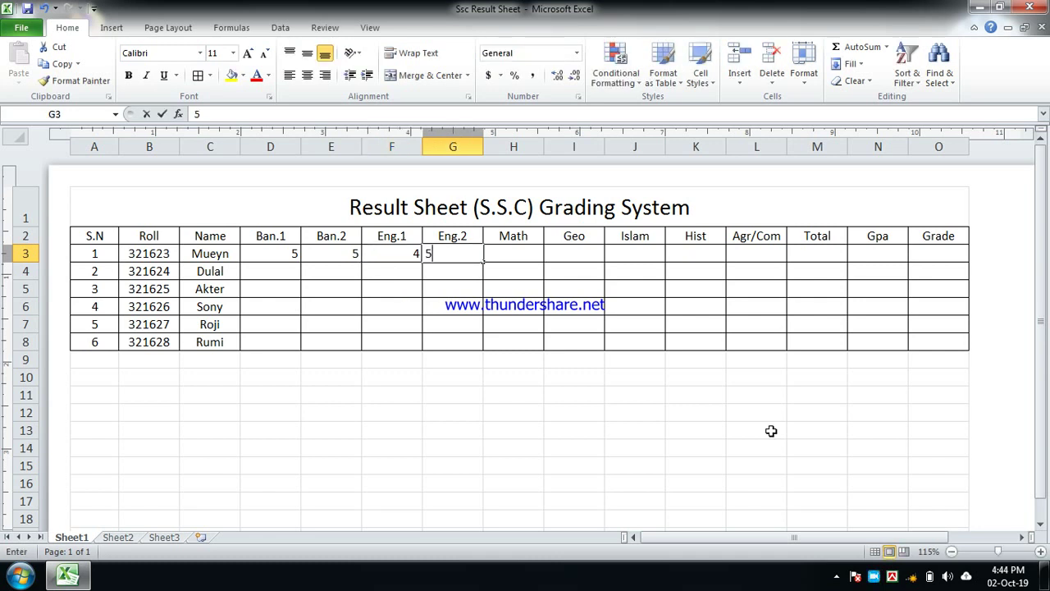
key(Tab)
text(5)
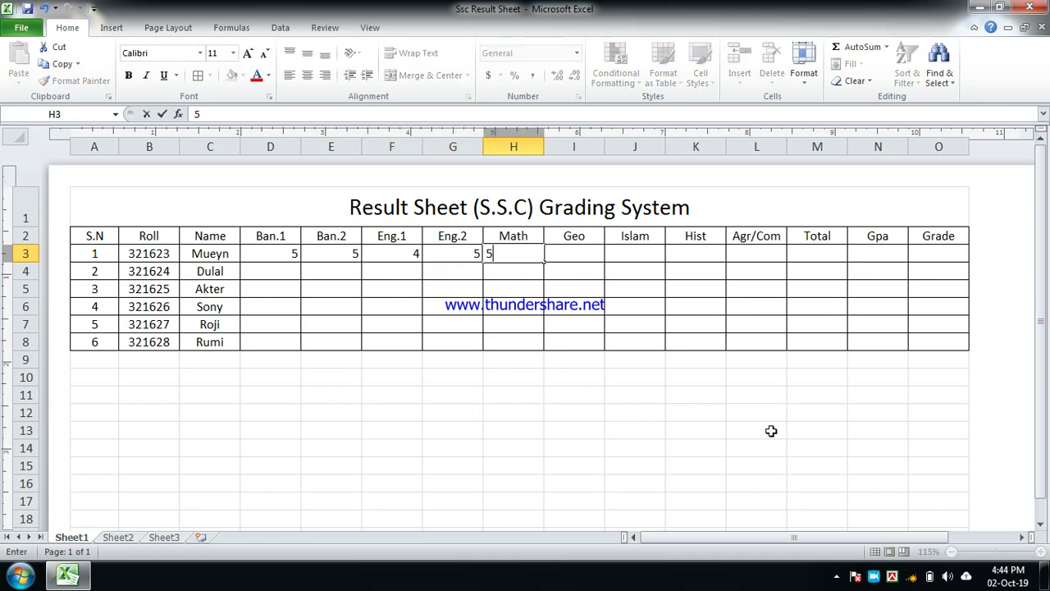
key(Tab)
text(5)
key(Tab)
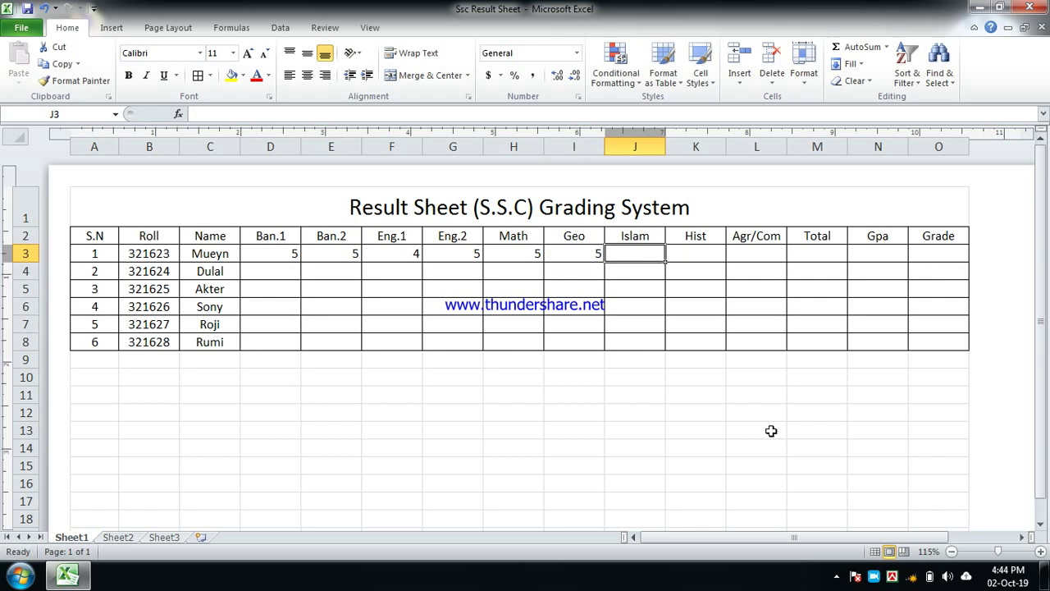
text(3)
key(Tab)
text(5)
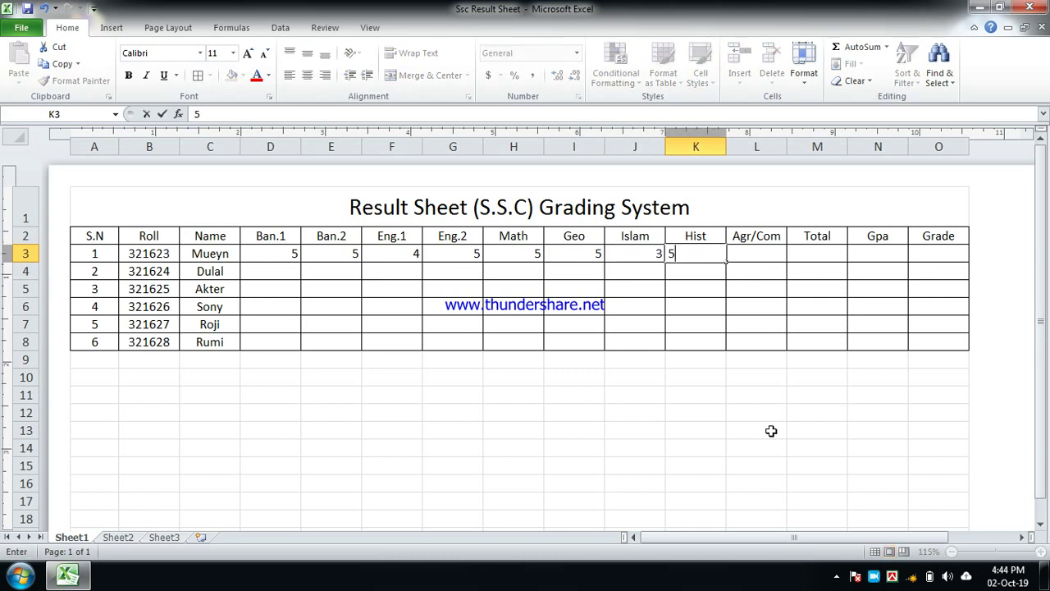
key(Tab)
text(5)
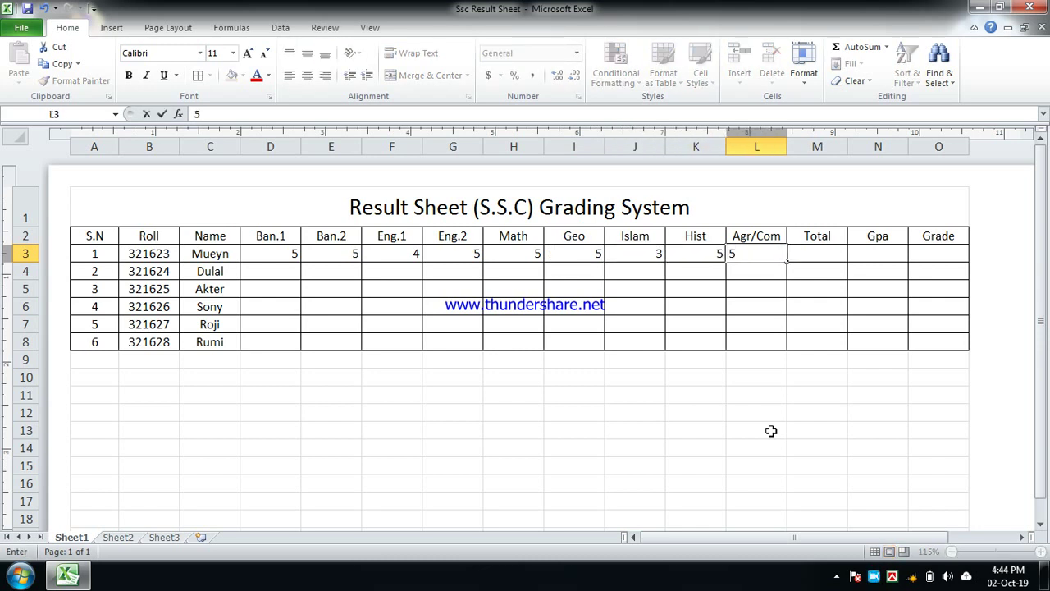
Enter the second student's marks 4, 5, 4, 1, 3, 3, 5, 4, 5 in row 4
click(282, 271)
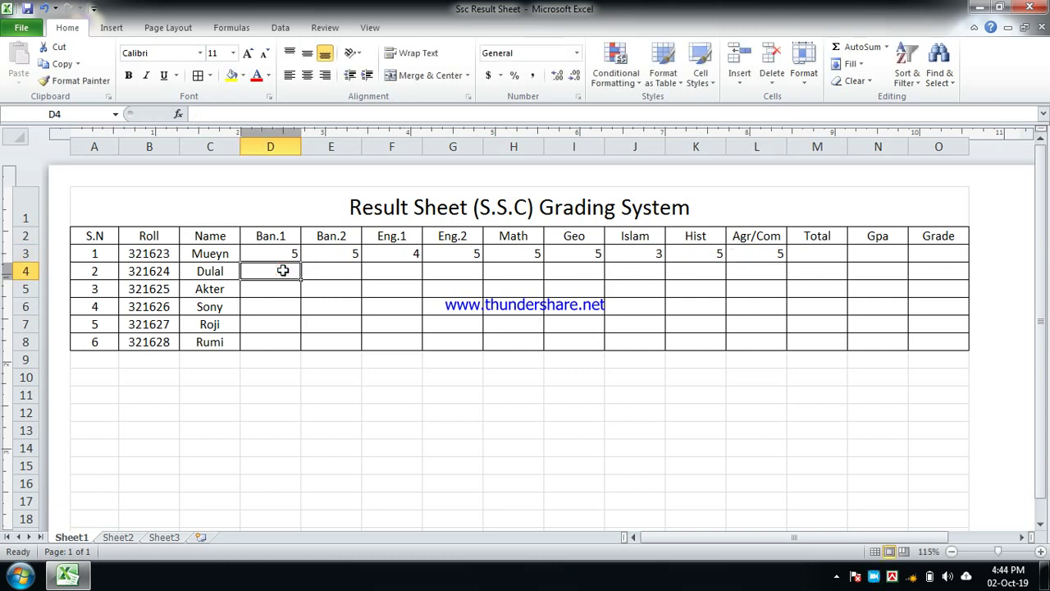
text(4)
key(Tab)
text(5)
key(Tab)
text(4)
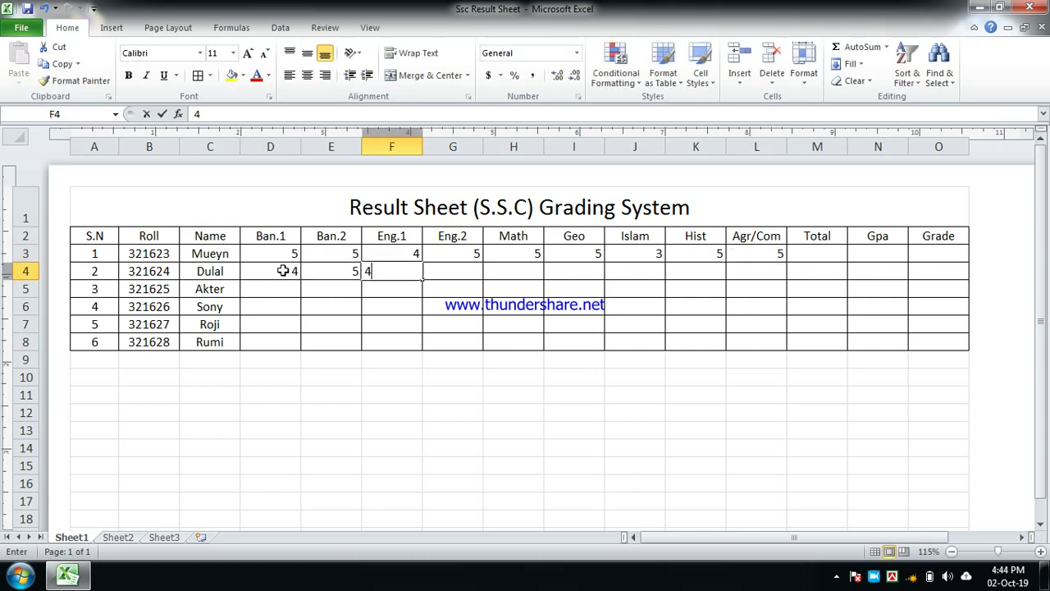
key(Tab)
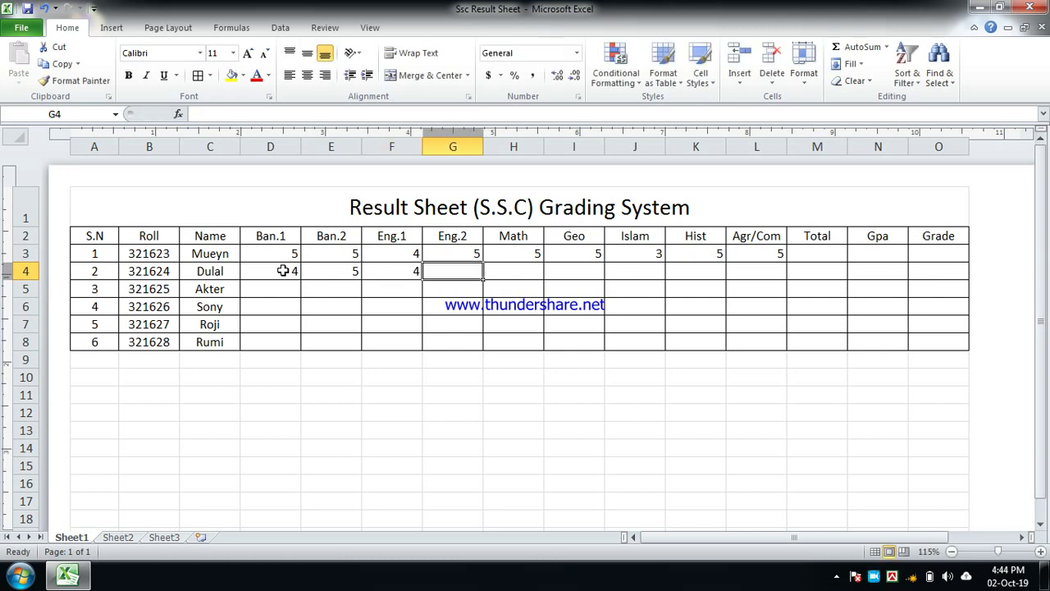
text(1)
key(Tab)
text(3)
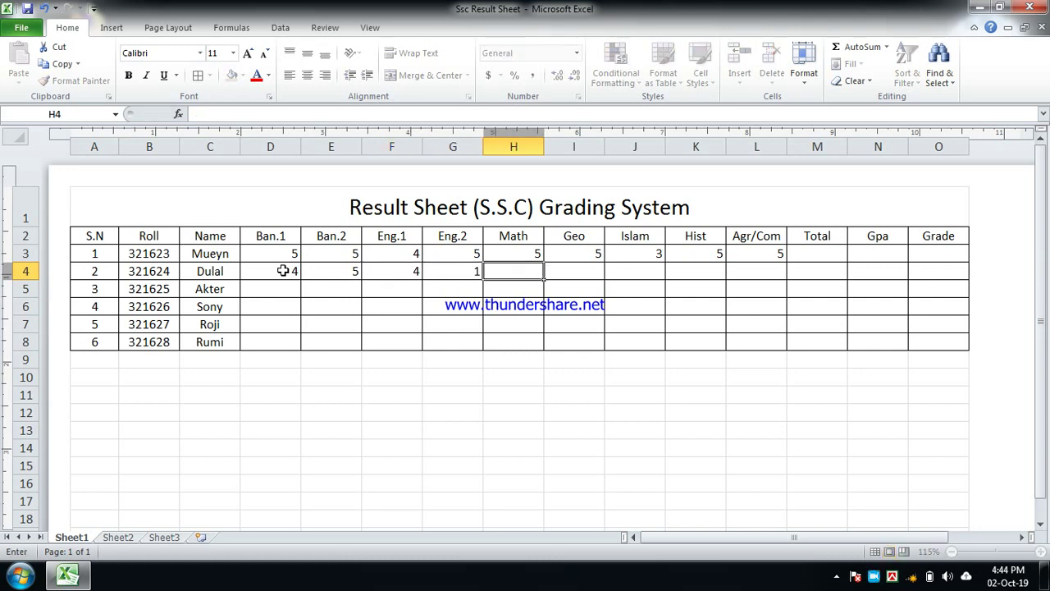
key(Tab)
text(3)
key(Tab)
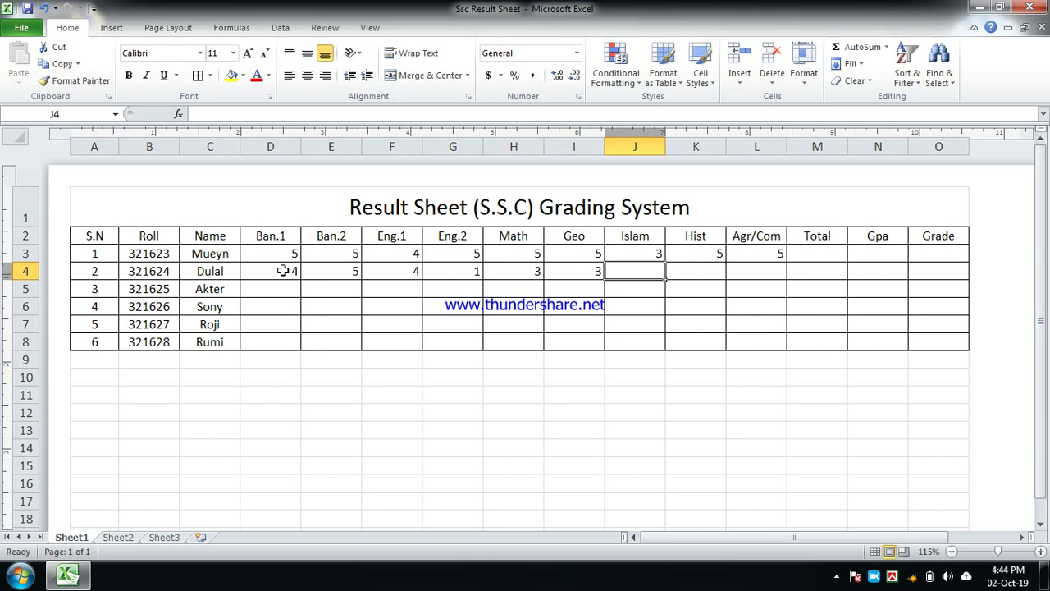
text(5)
key(Tab)
text(4)
key(Tab)
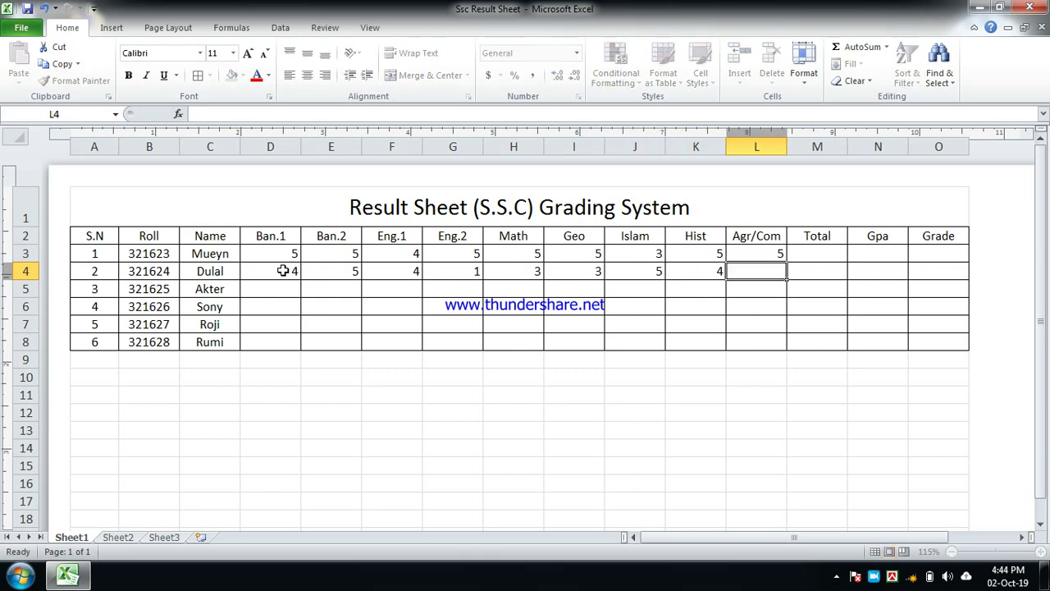
text(5)
key(Down)
Enter the third student's marks 4, 5, 4, 1, 3, 3, 5, 4, 5 in row 5
key(Left)
key(Left)
key(Left)
key(Left)
key(Left)
key(Left)
key(Left)
key(Left)
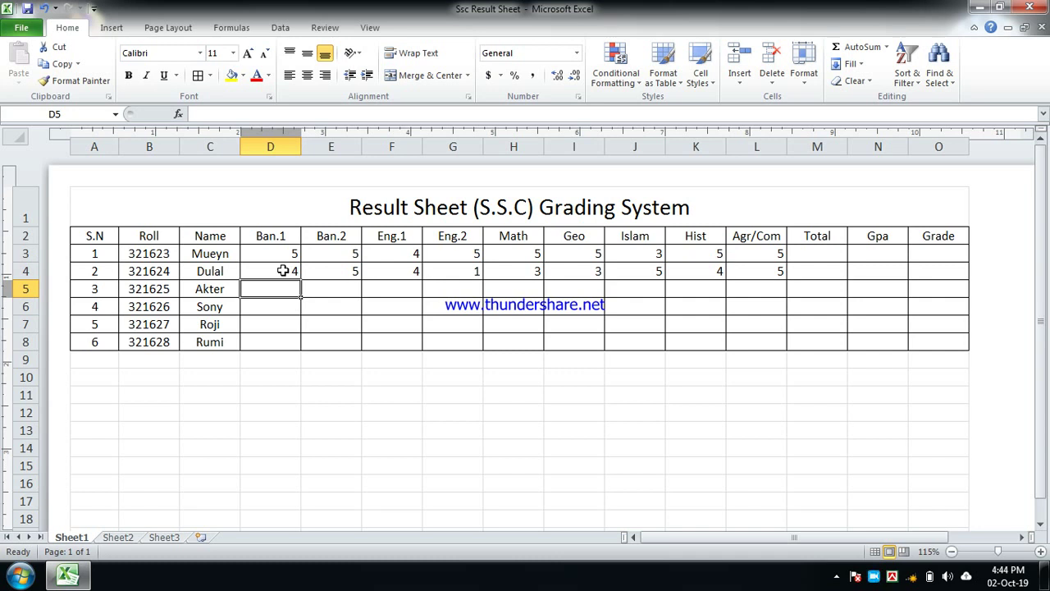
text(4)
key(Tab)
text(5)
key(Tab)
text(4)
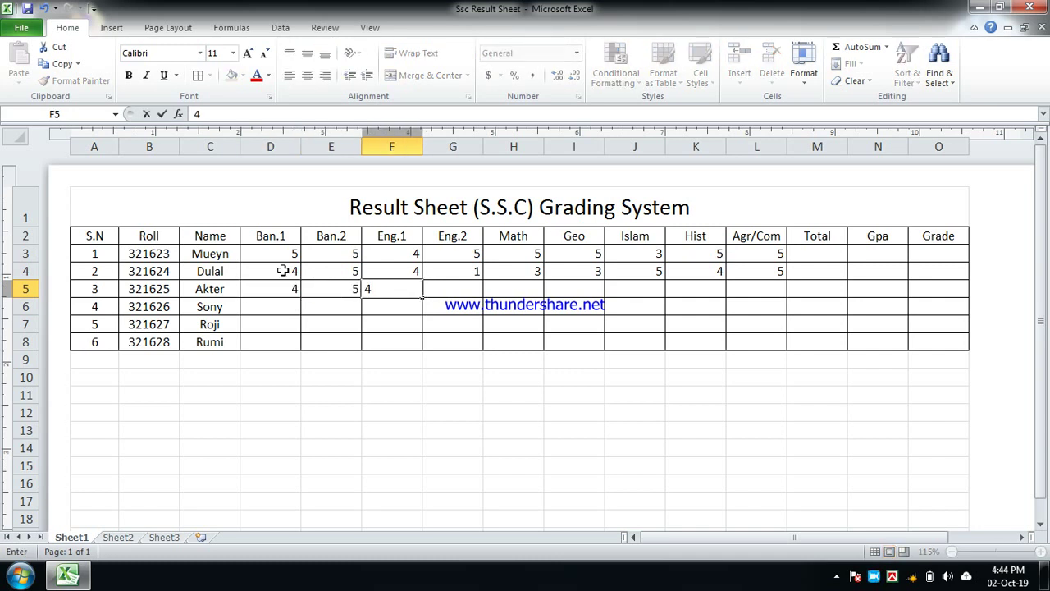
key(Tab)
text(1)
key(Tab)
text(3)
key(Tab)
text(3)
key(Tab)
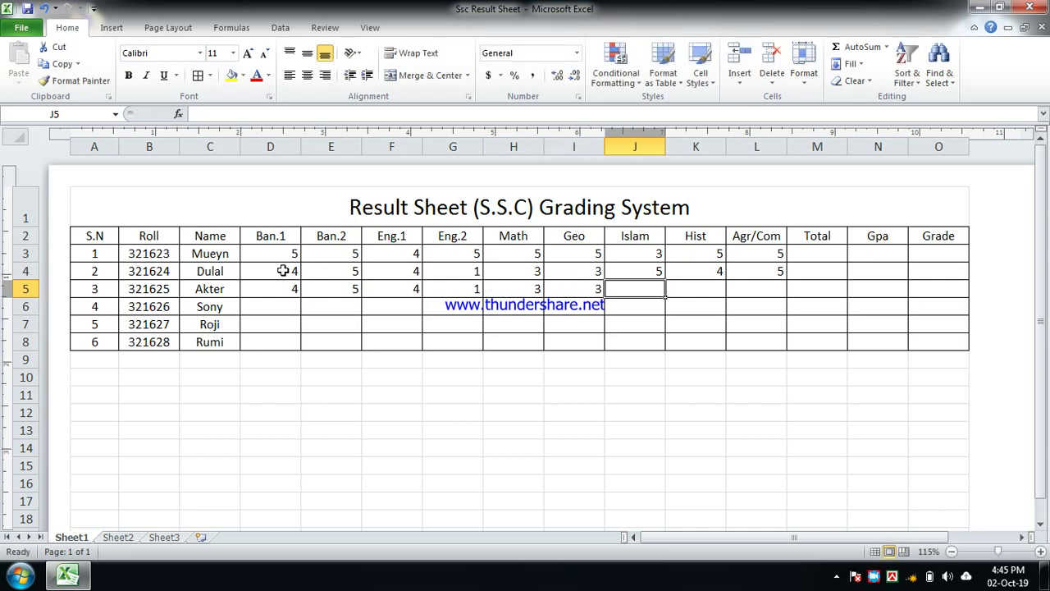
text(5)
key(Tab)
text(4)
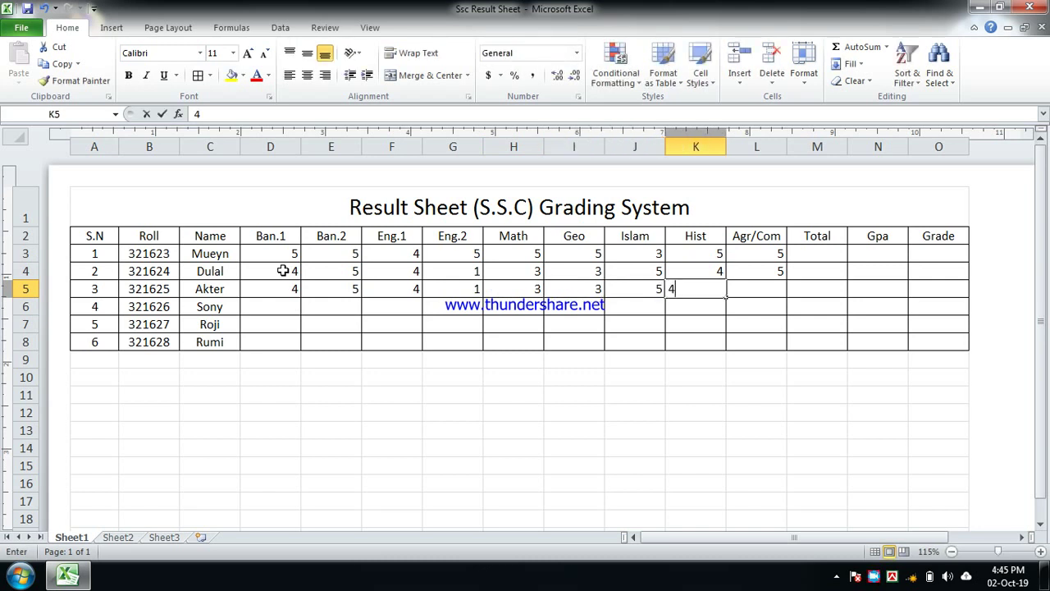
key(Tab)
text(5)
key(Return)
Enter the fourth student's marks 3, 3, 0, 2, 3, 4, 5, 2, 1 in row 6
key(Left)
key(Left)
key(Left)
key(Left)
key(Left)
key(Left)
key(Left)
key(Left)
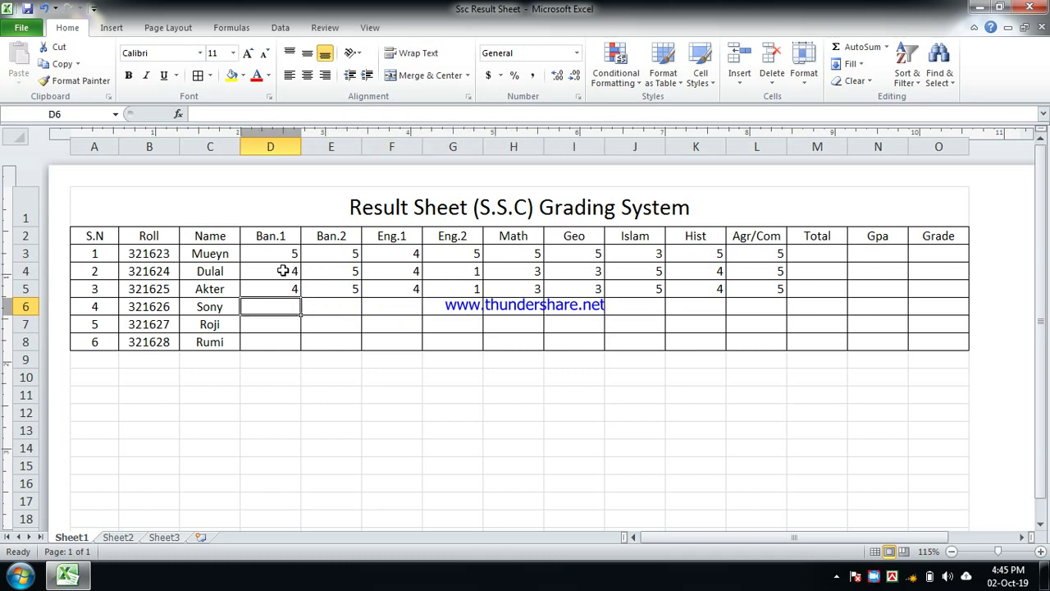
text(3)
key(Tab)
text(3)
key(Tab)
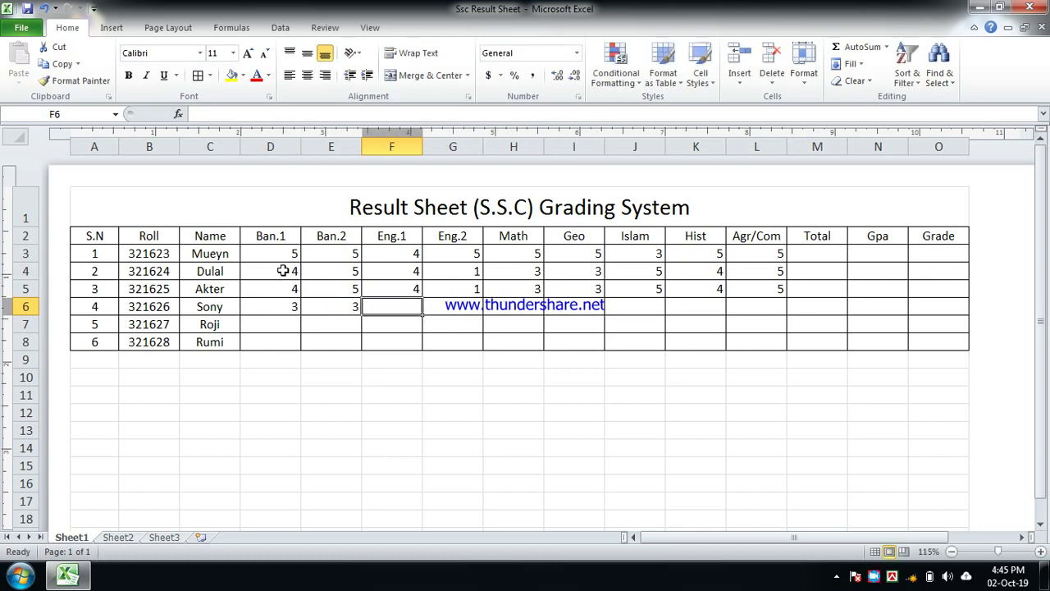
text(0)
key(Tab)
text(2)
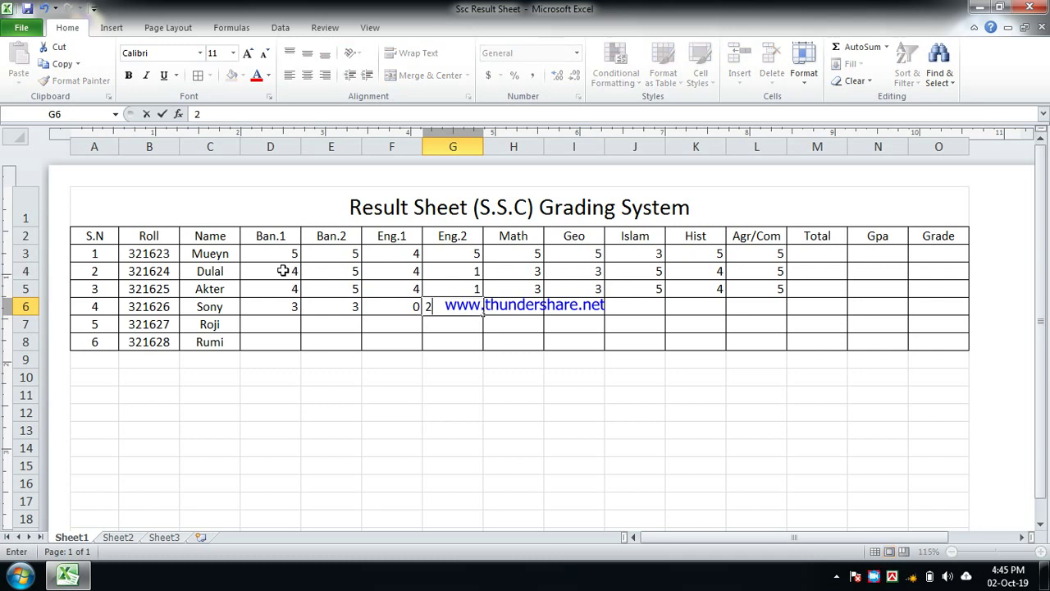
key(Tab)
text(3)
key(Tab)
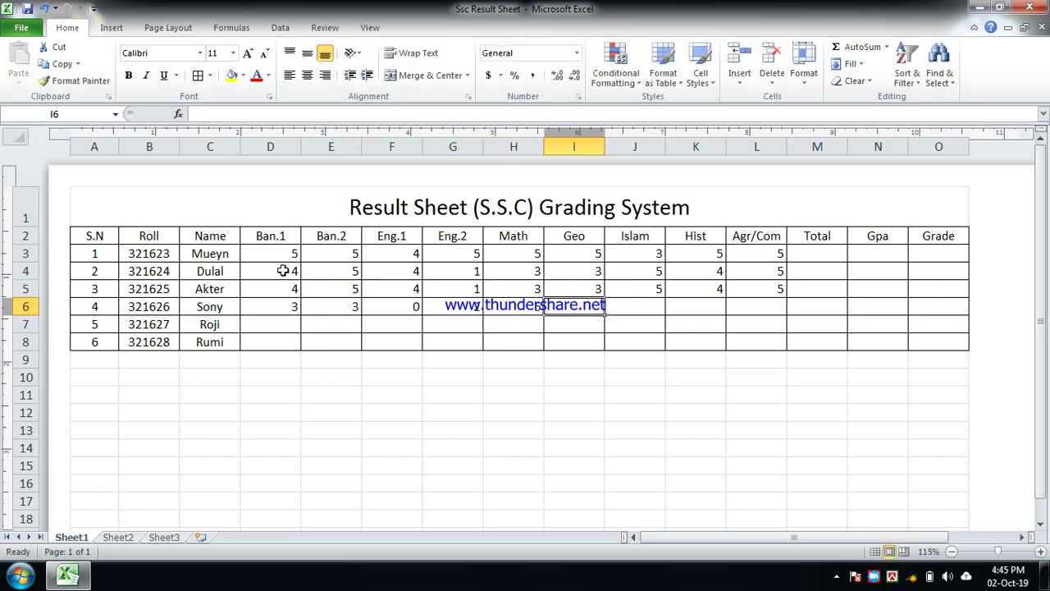
text(4)
key(Tab)
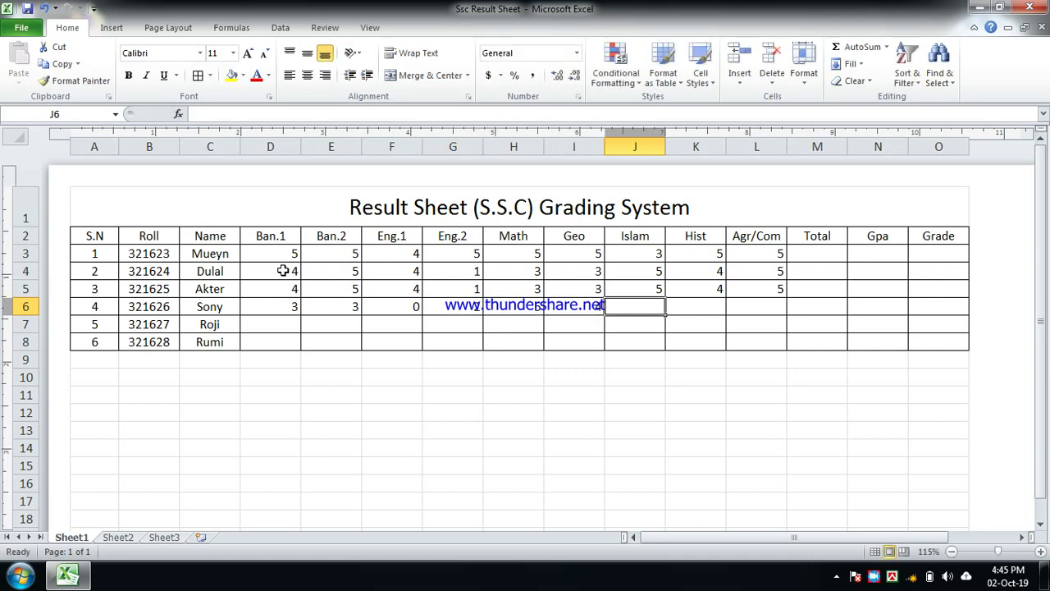
text(5)
key(Tab)
text(2)
key(Tab)
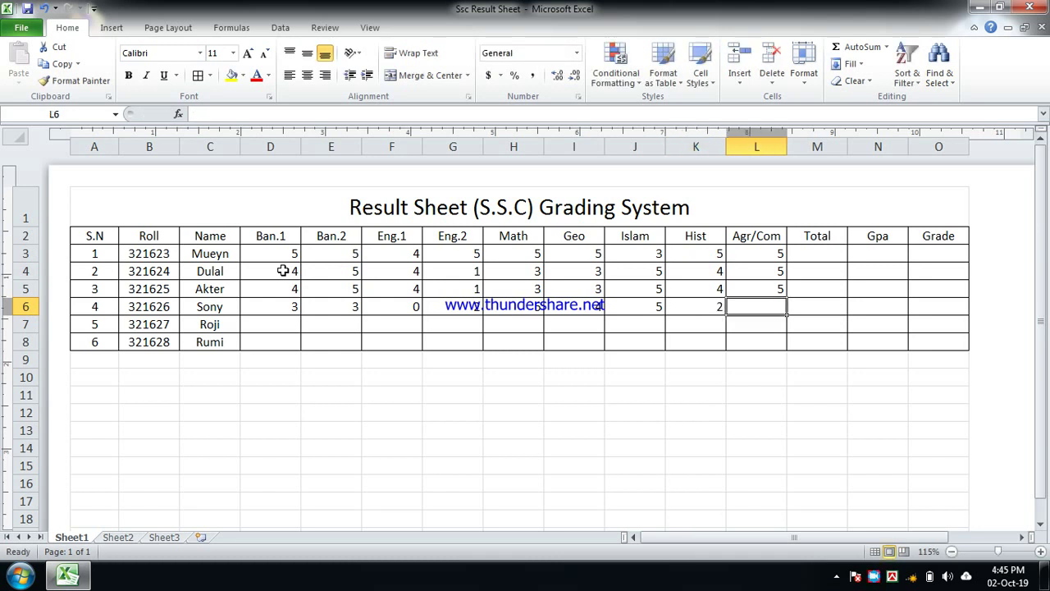
text(1)
key(Return)
Fill D7:L7 with the marks 4, 2, 4, 3, 4, 3, 5, 3, 3
key(Left)
key(Left)
key(Left)
key(Left)
key(Left)
key(Left)
key(Left)
key(Left)
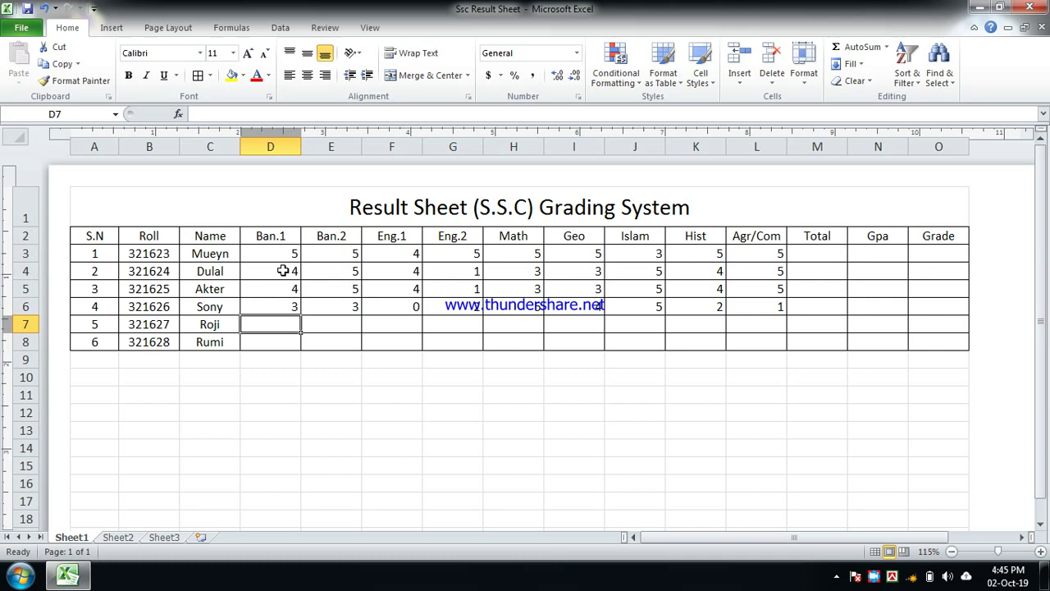
text(4)
key(Tab)
text(2)
key(Tab)
text(4)
key(Tab)
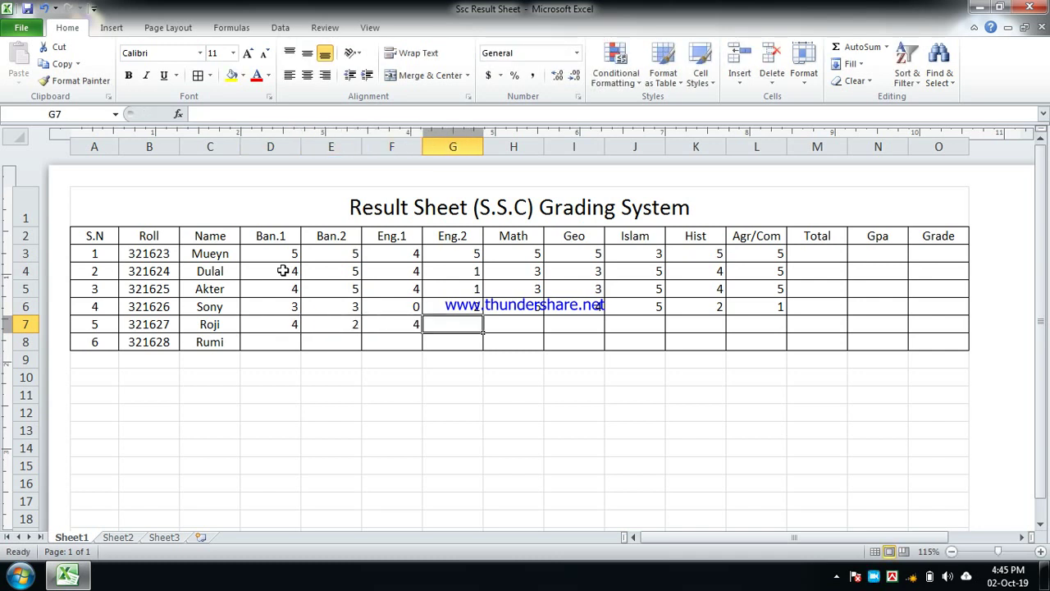
text(3)
key(Tab)
text(4)
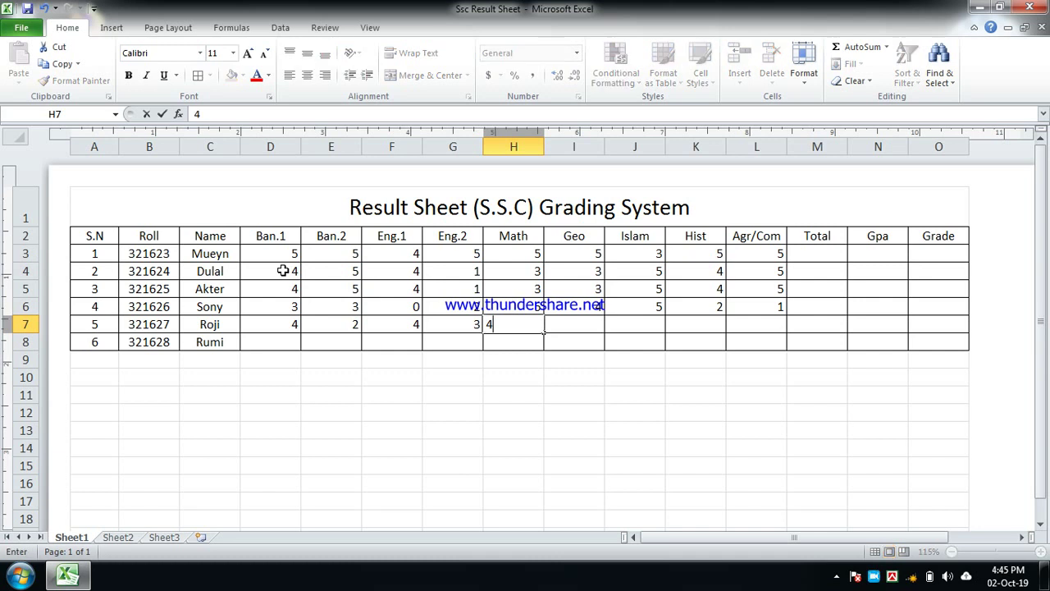
key(Tab)
text(3)
key(Tab)
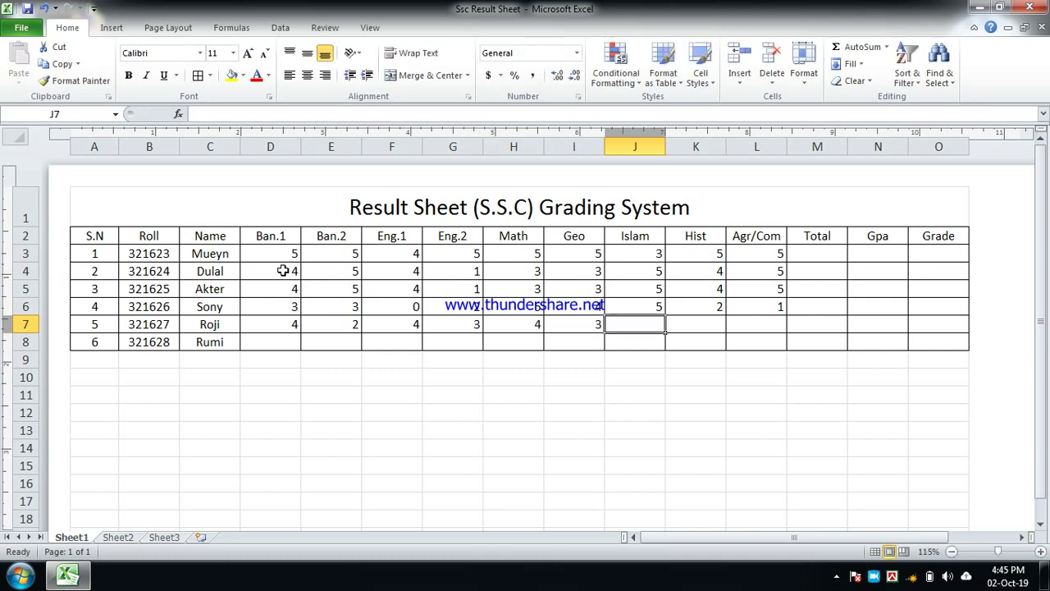
text(5)
key(Tab)
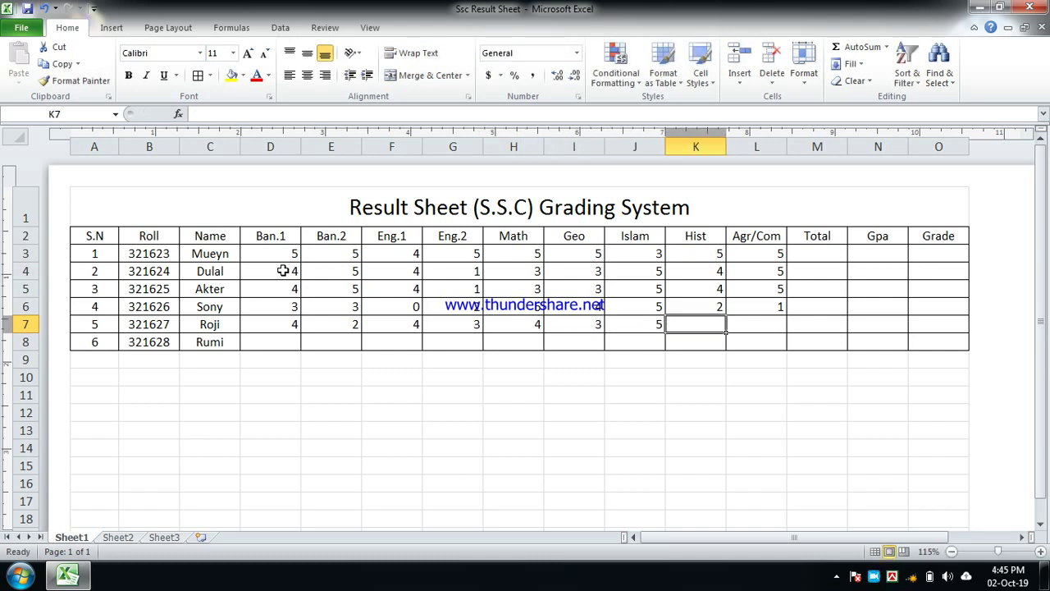
text(3)
key(Tab)
text(3)
key(Tab)
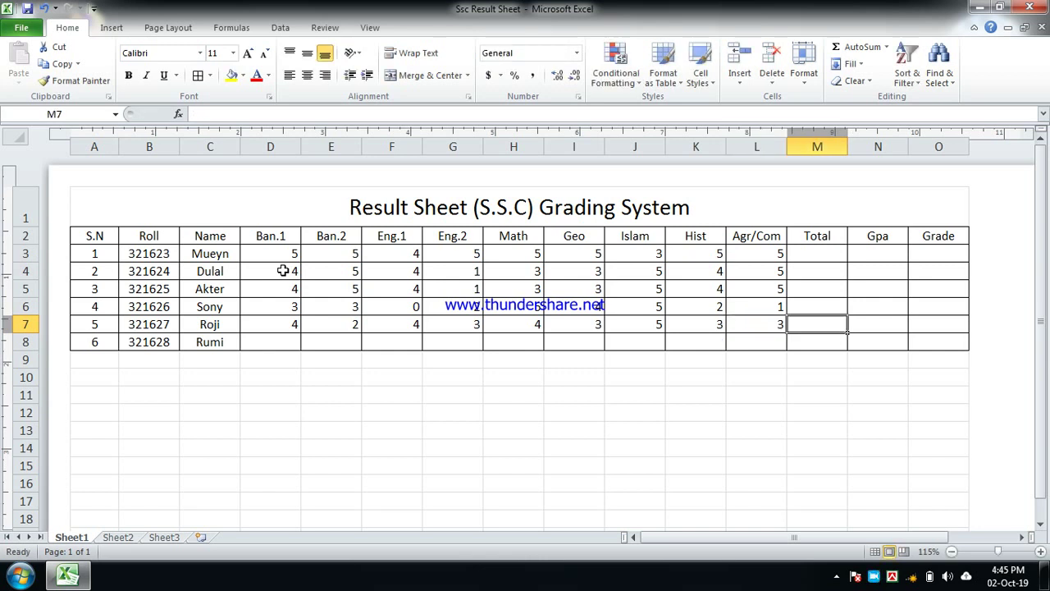
Fill row 8 with 5, 2, 3, 1, 4, 4, 4, Hist corrected to 1, and Agr/Com 3
key(Down)
key(Left)
key(Left)
key(Left)
key(Left)
key(Left)
key(Left)
key(Left)
key(Left)
key(Left)
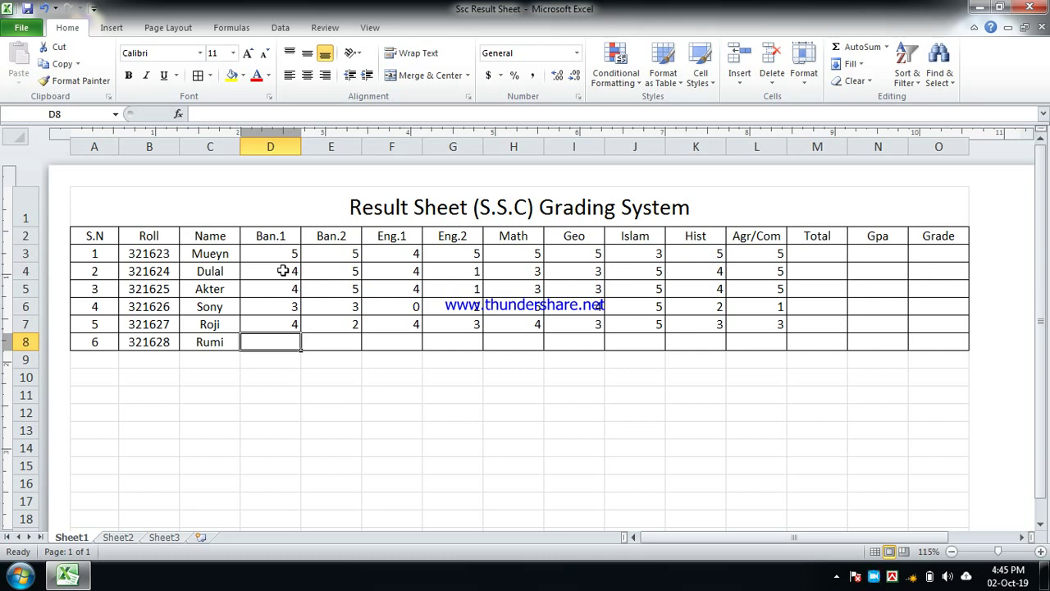
text(5)
key(Tab)
text(2)
key(Tab)
text(3)
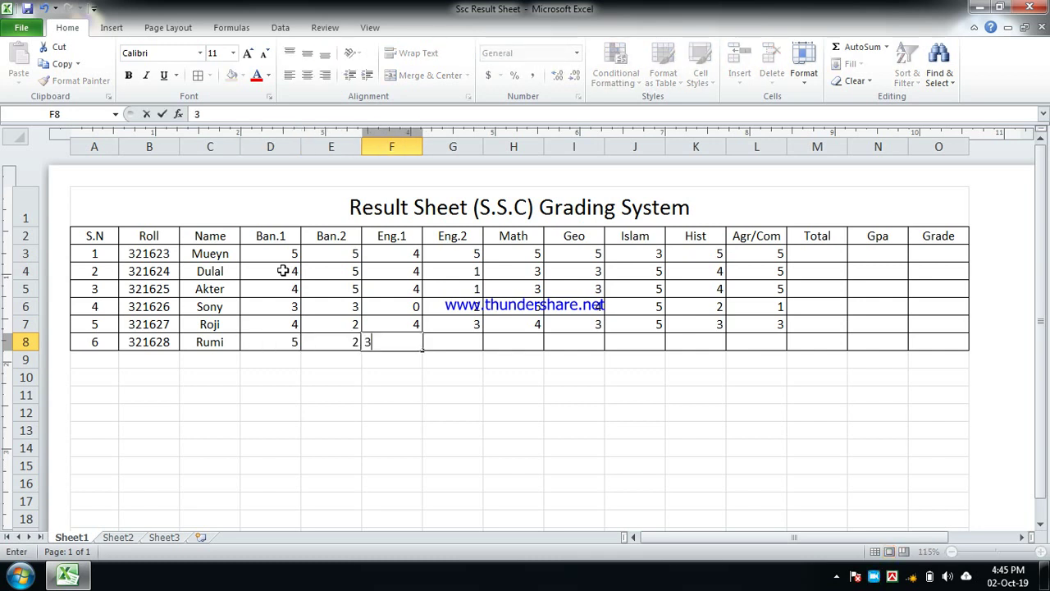
key(Tab)
text(1)
key(Tab)
text(4)
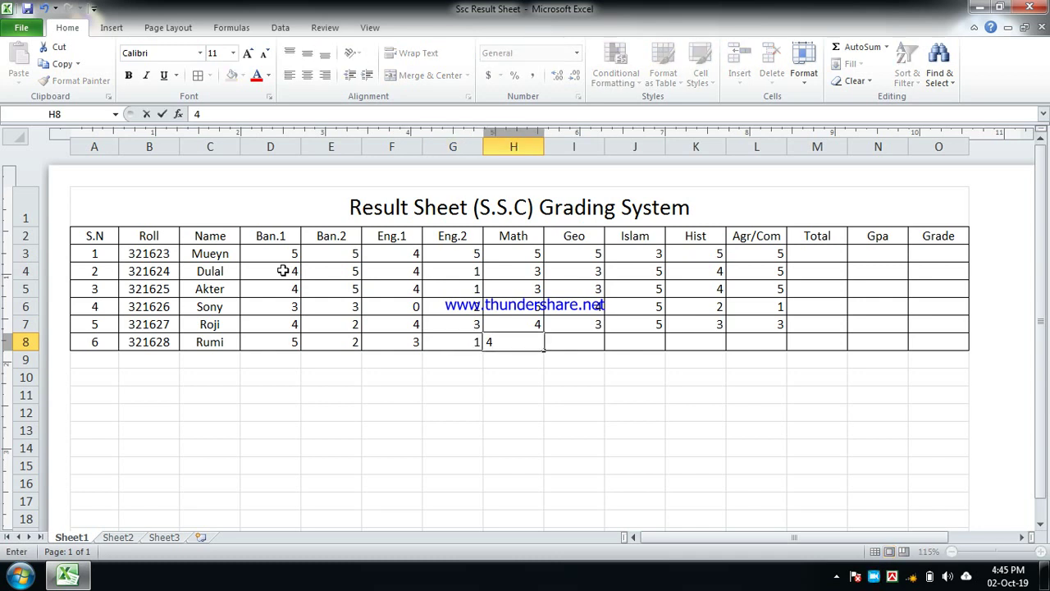
key(Tab)
text(4)
key(Tab)
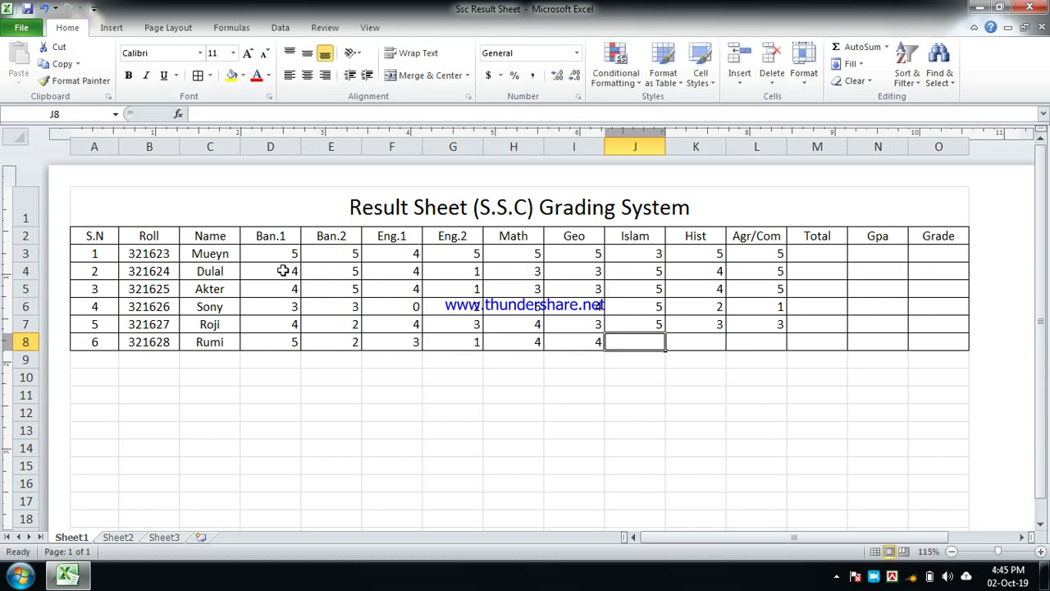
text(4)
key(Tab)
text(5)
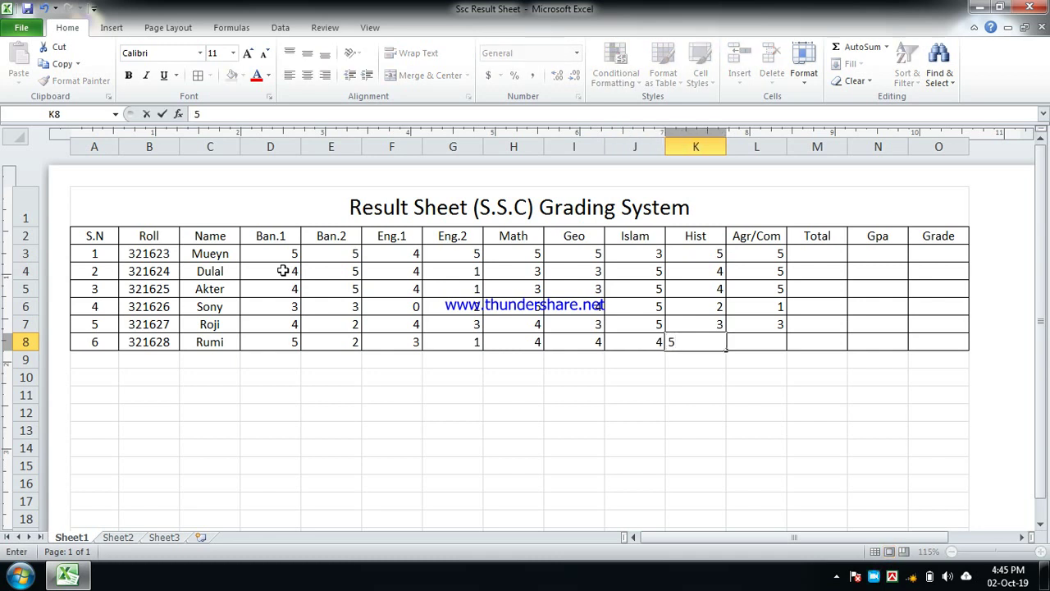
key(Tab)
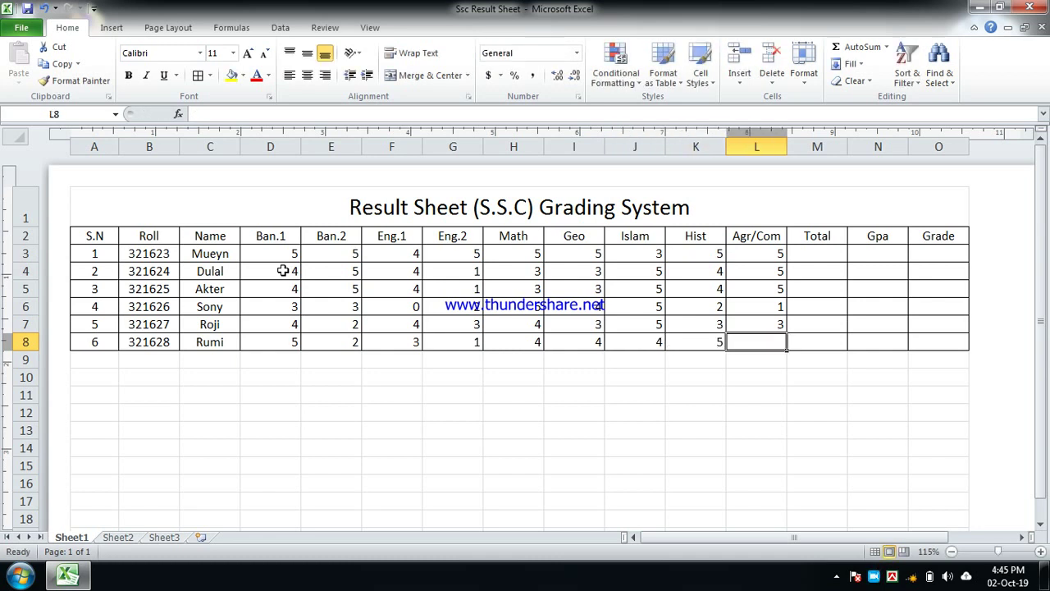
key(Left)
text(1)
key(Tab)
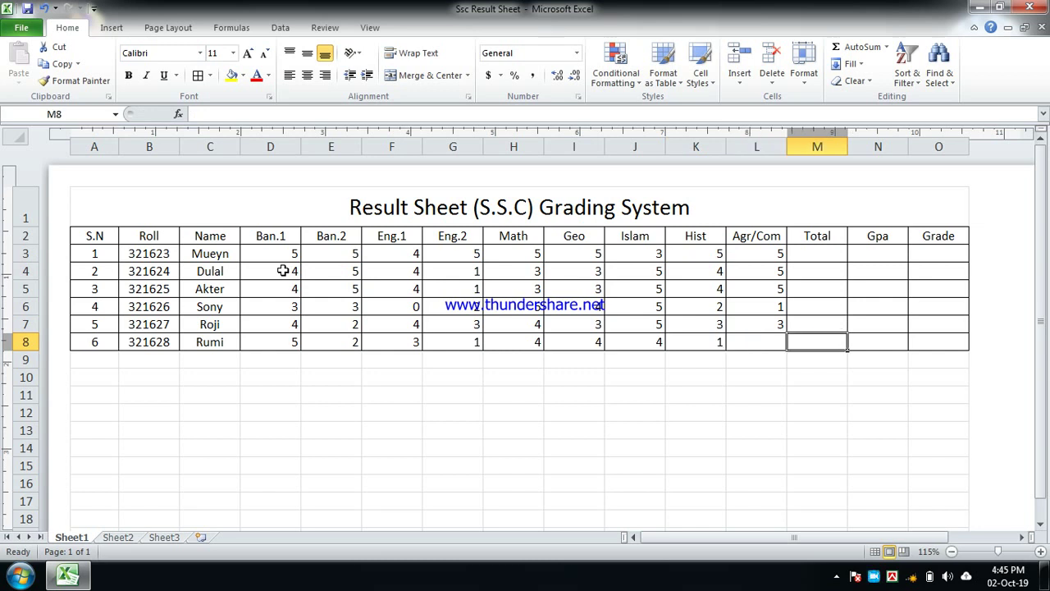
text(3)
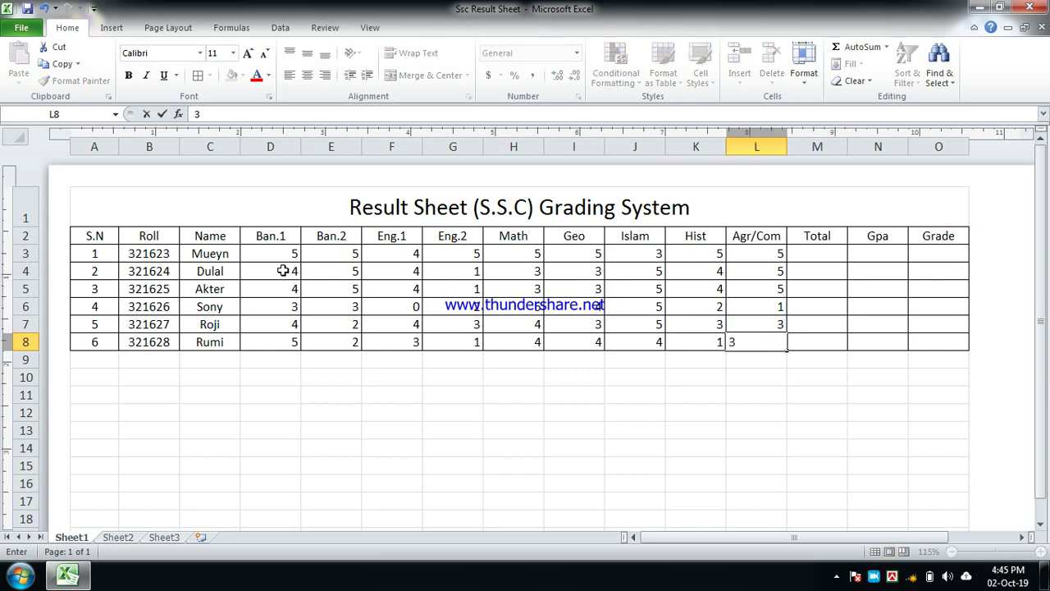
key(ctrl+Return)
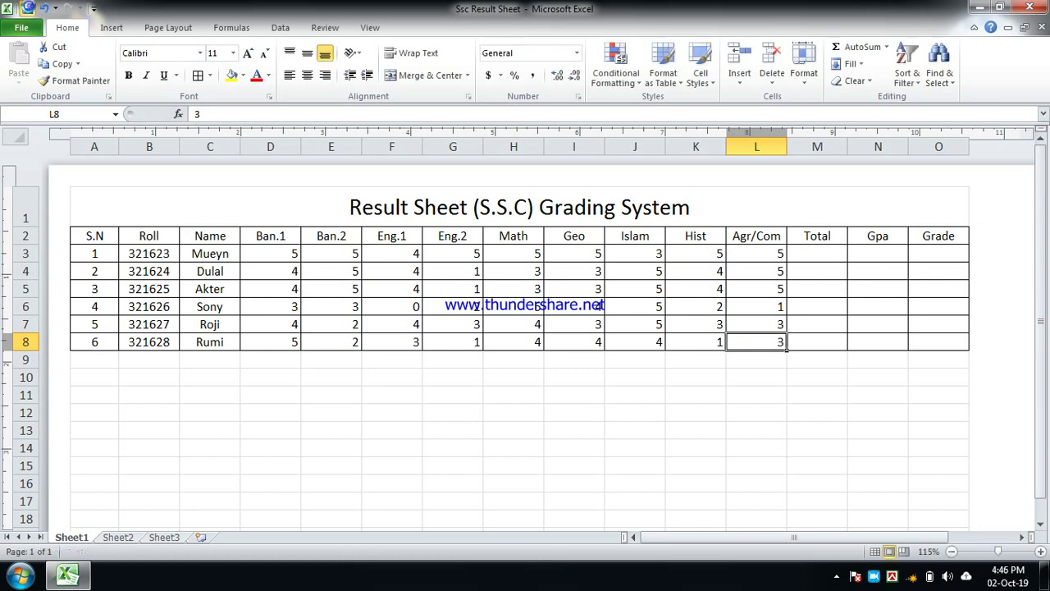
click(614, 465)
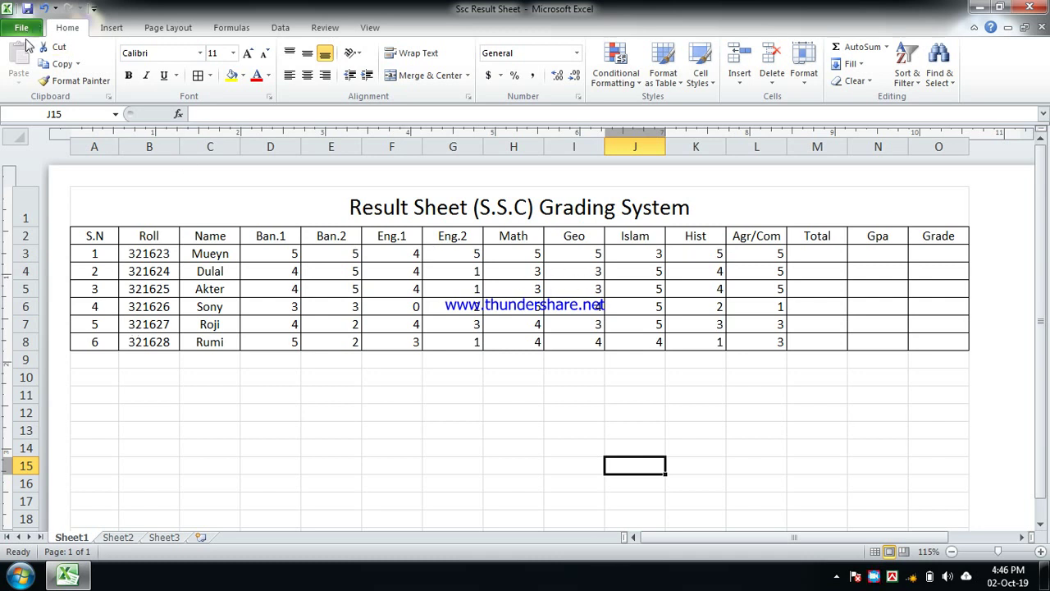
click(27, 9)
Begin the Total formula in M3 as =D3, removing a stray equals sign
click(824, 254)
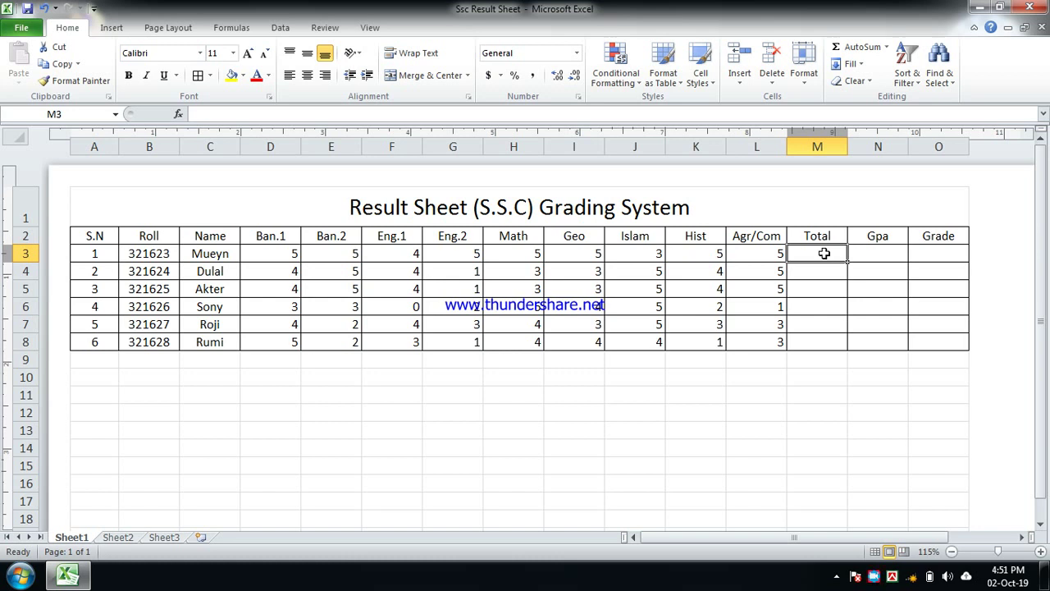
text(=)
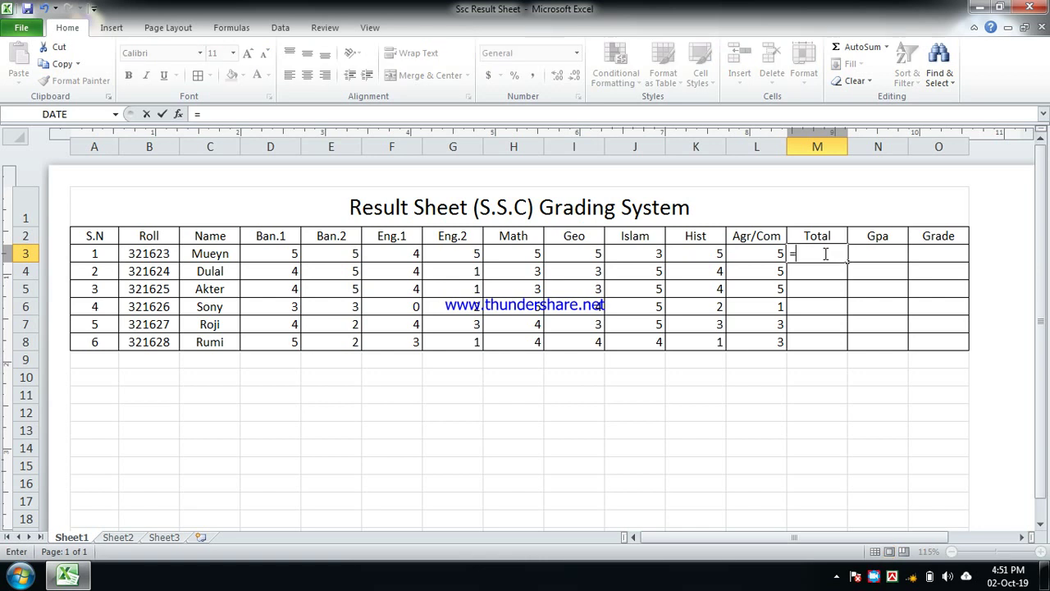
click(249, 116)
text(d)
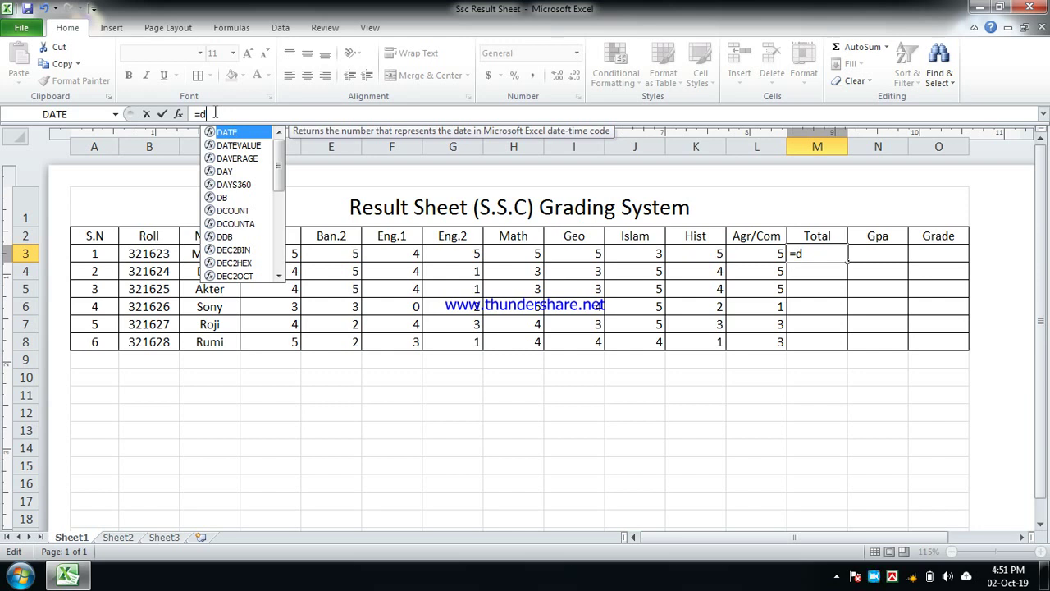
text(3)
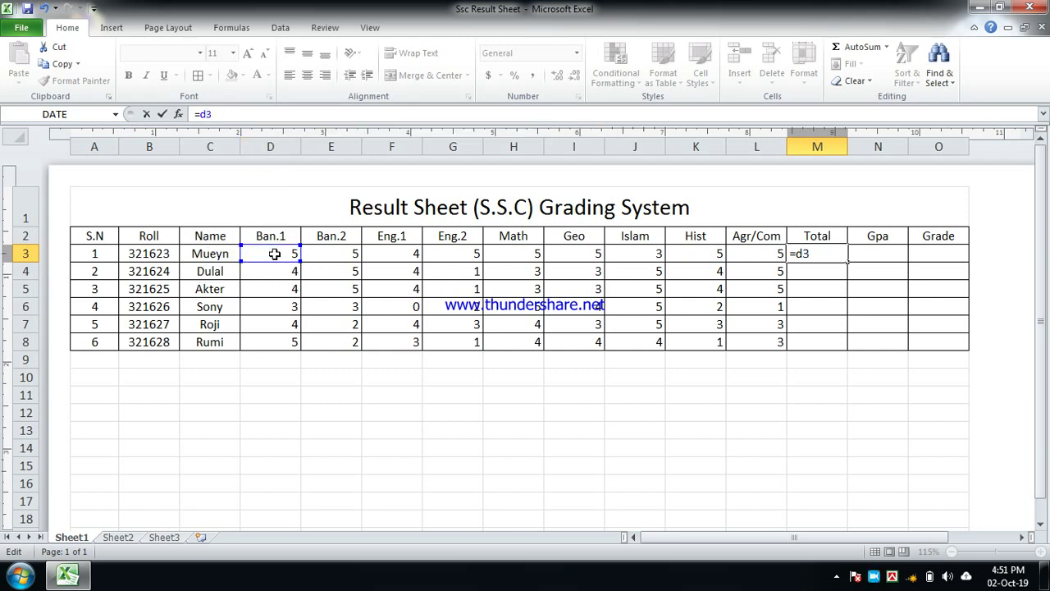
text(=)
key(BackSpace)
Add E3, F3, G3 and H3 to the M3 formula
text(+)
click(339, 254)
text(+)
click(400, 254)
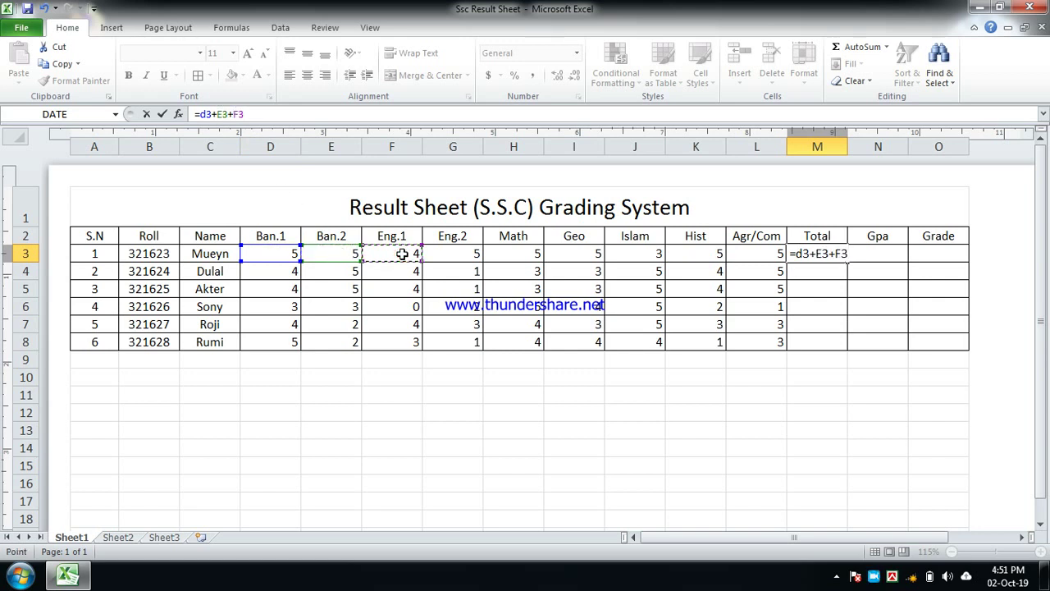
text(+)
click(440, 256)
text(+)
click(510, 255)
Add I3, J3 and K3, then append +IF and enter, yielding #NAME?
text(+)
click(588, 256)
text(+)
click(631, 254)
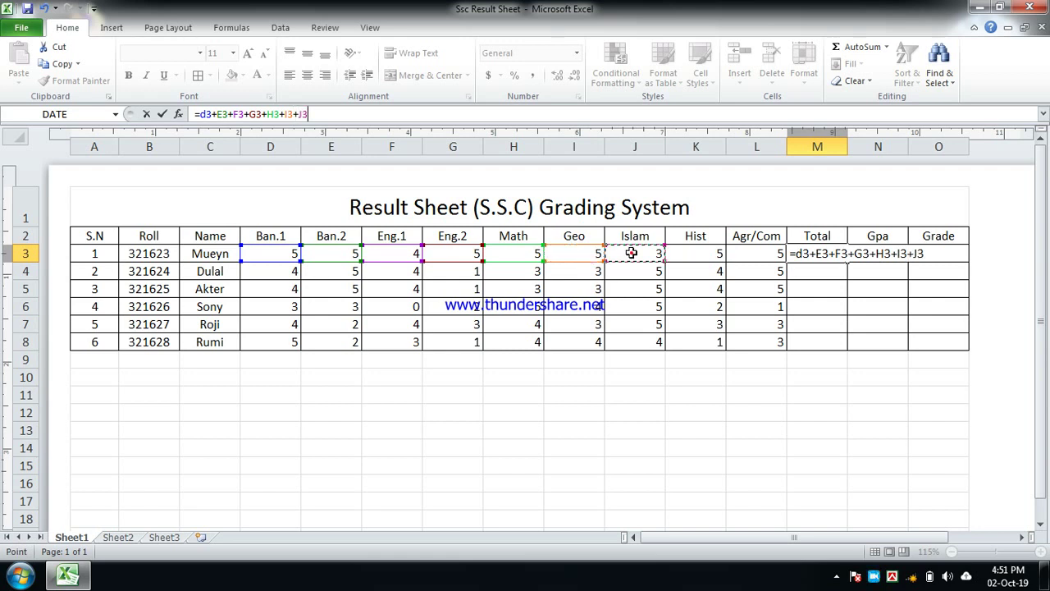
text(+)
click(691, 254)
text(+)
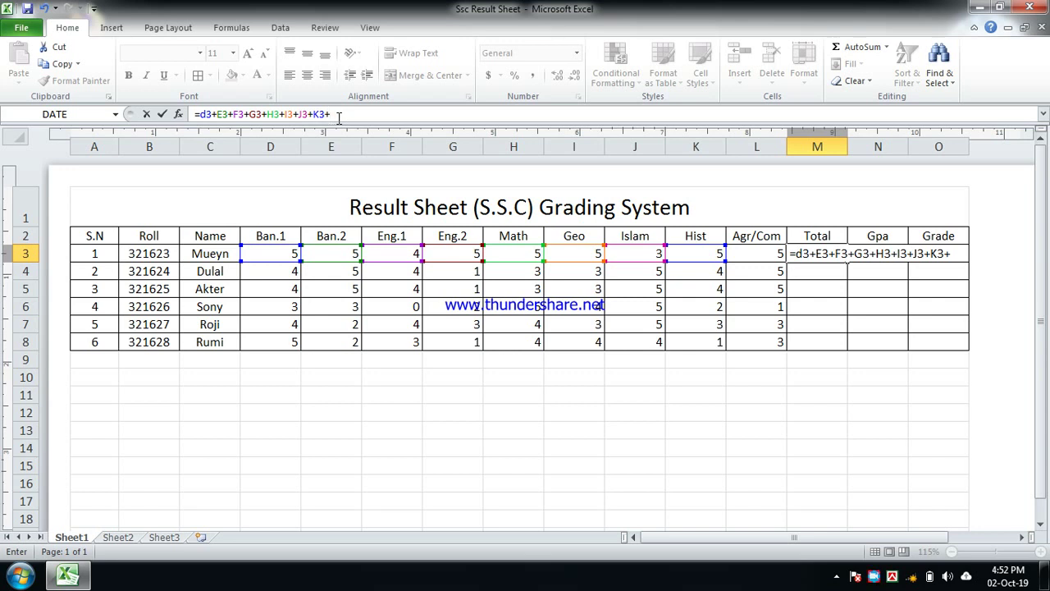
text(IF)
key(Return)
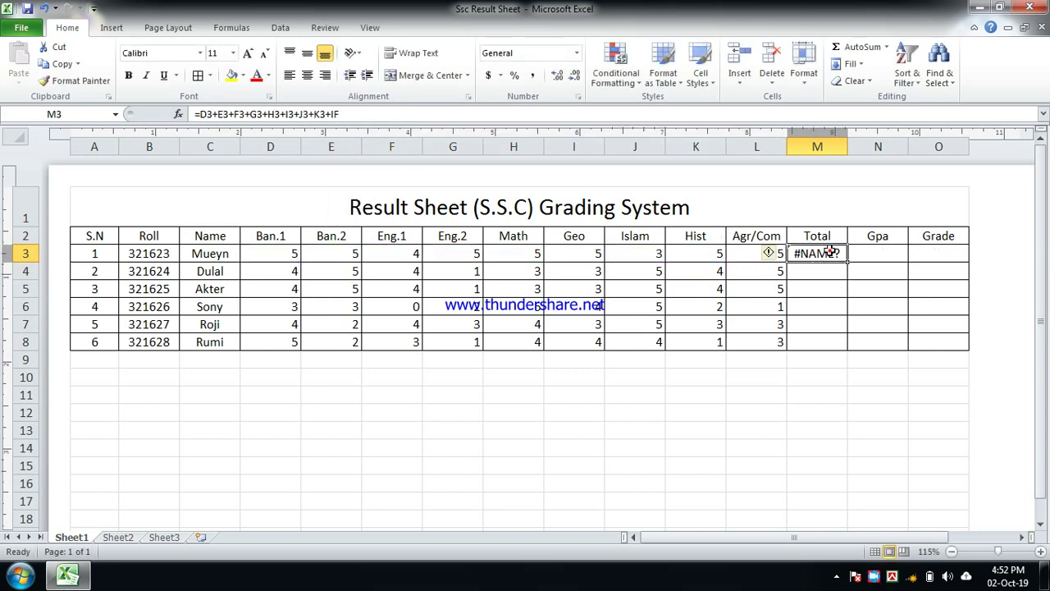
Reopen M3's #NAME? formula in the formula bar and continue the IF with (l3
double_click(828, 252)
click(367, 115)
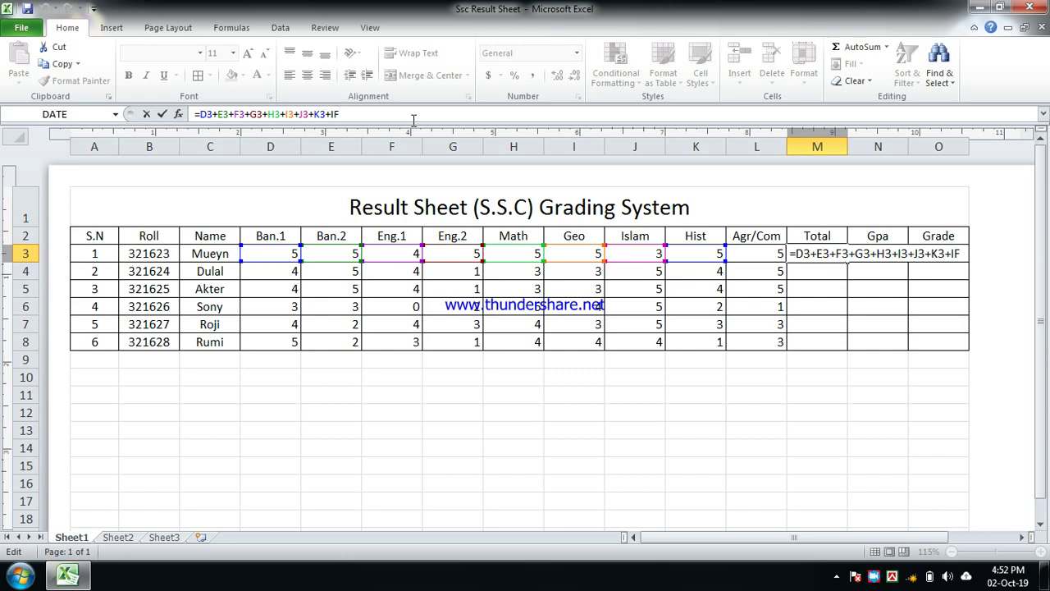
text(()
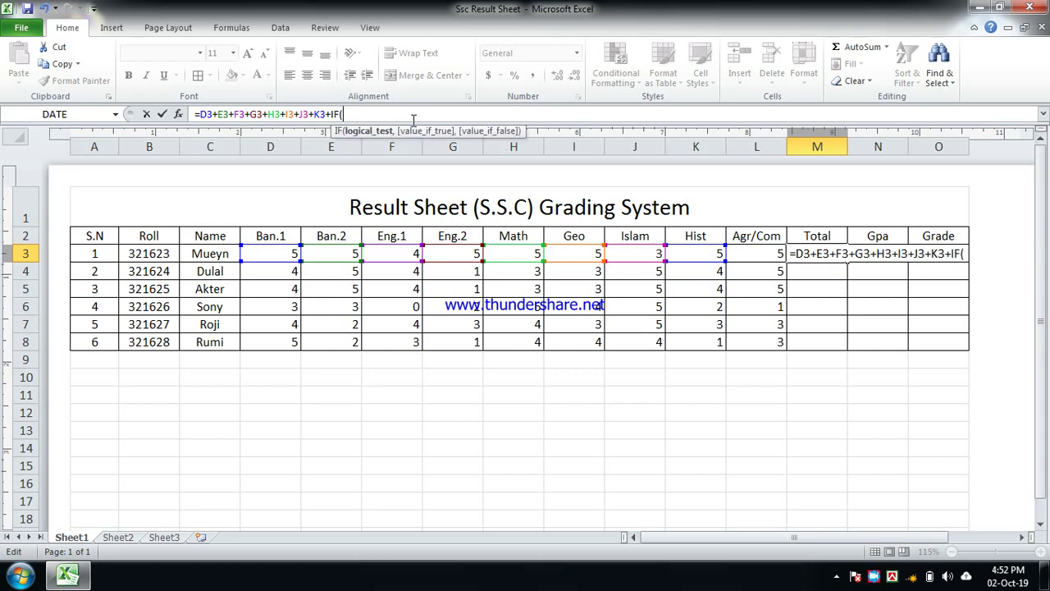
text(l)
text(3)
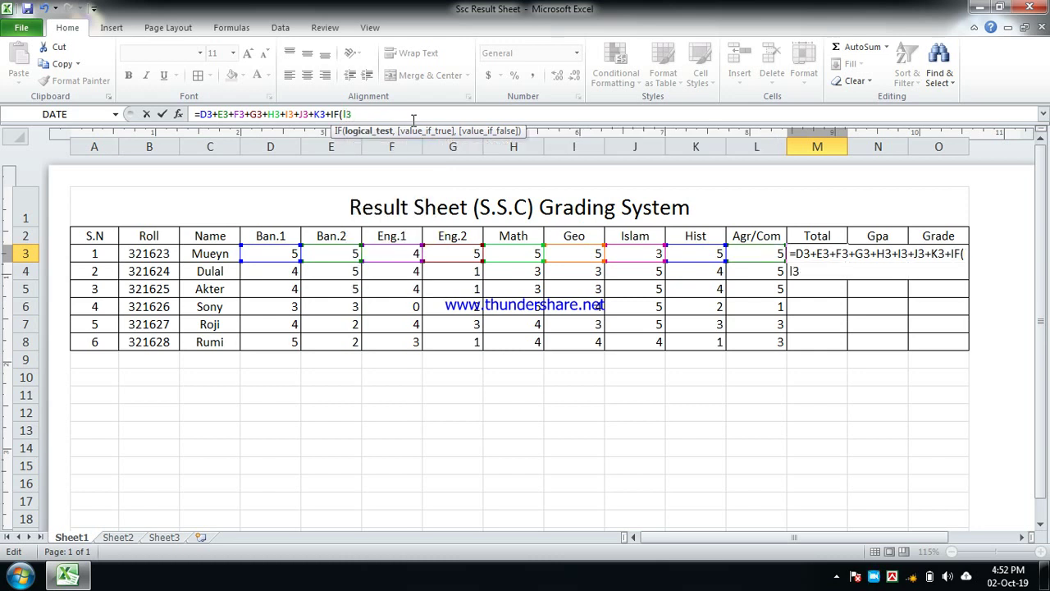
Finish M3's Total formula with IF(I3<2,I3>2,I3-2) and enter it, giving 40
text(<)
text(,)
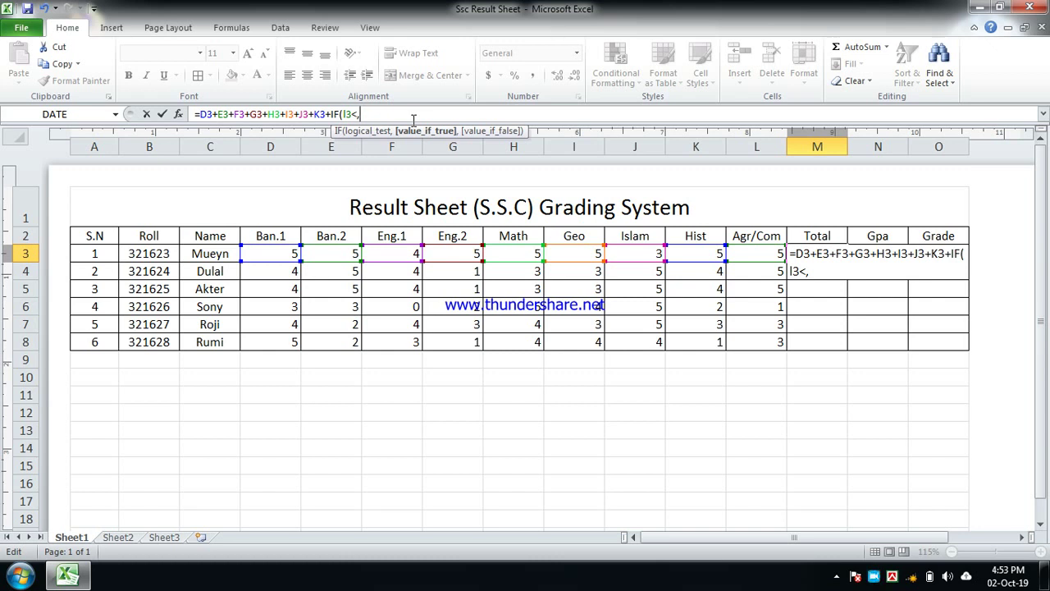
text(I)
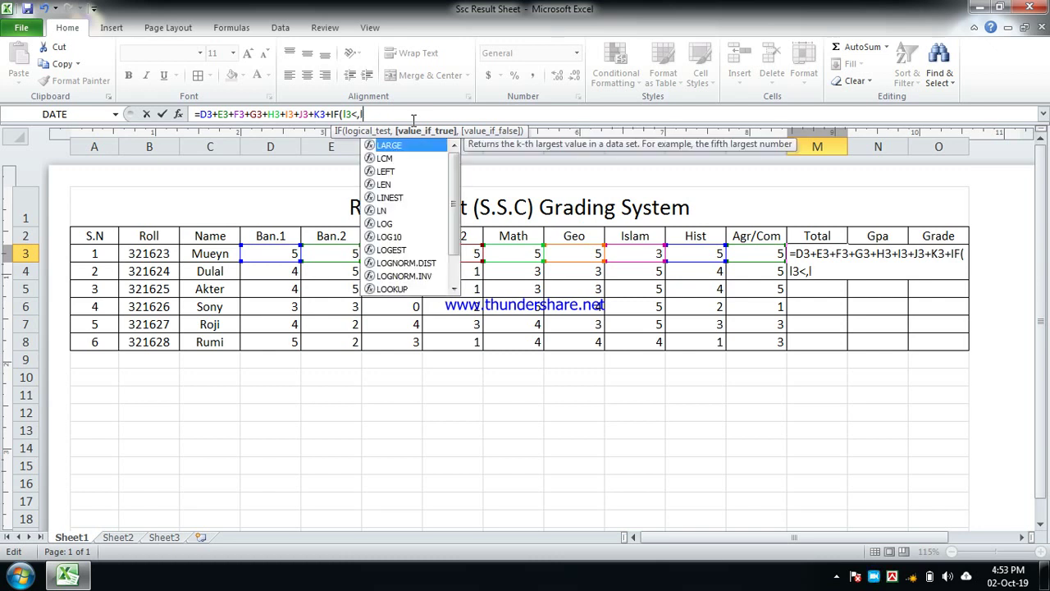
text(3)
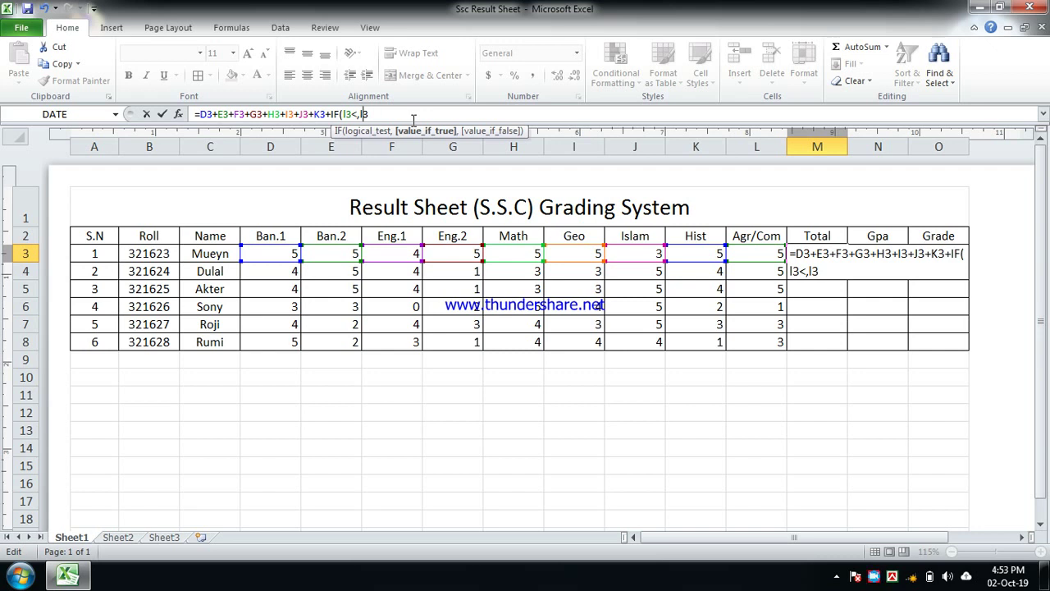
key(Left)
text(2)
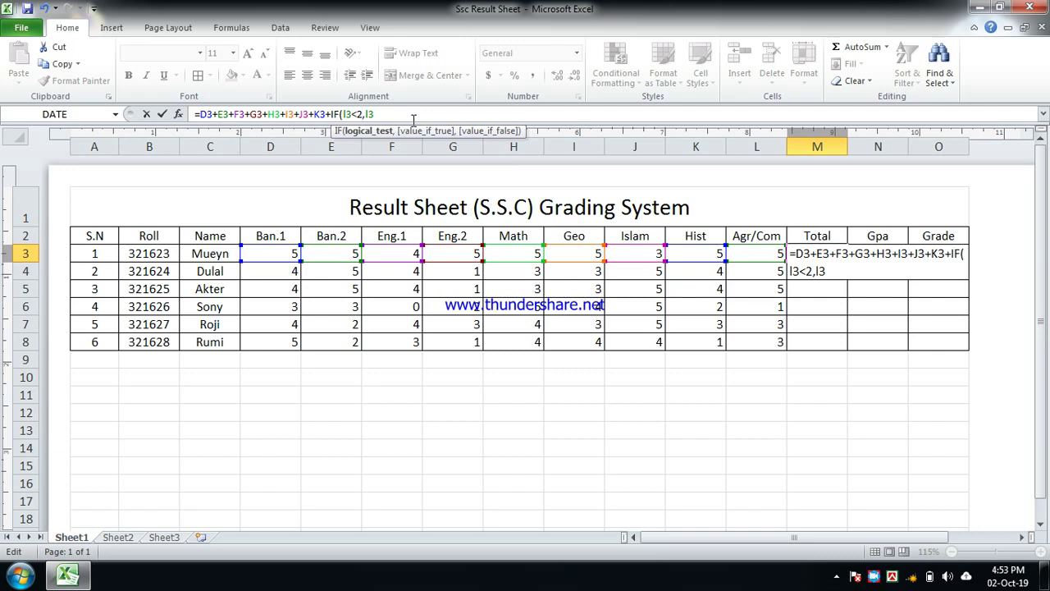
key(Right)
key(Right)
key(Right)
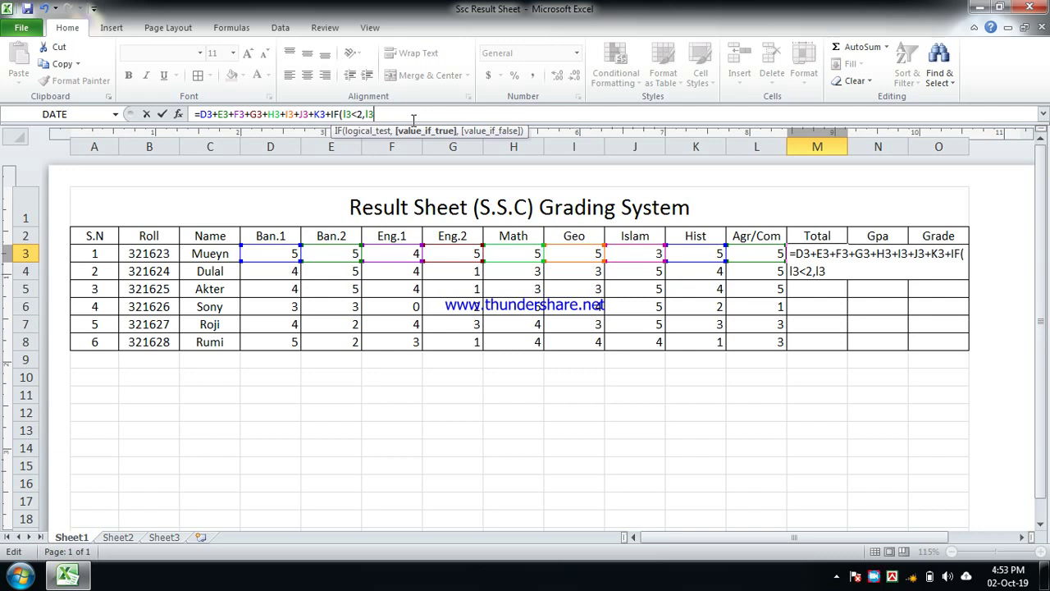
text(>)
text(2)
text(,)
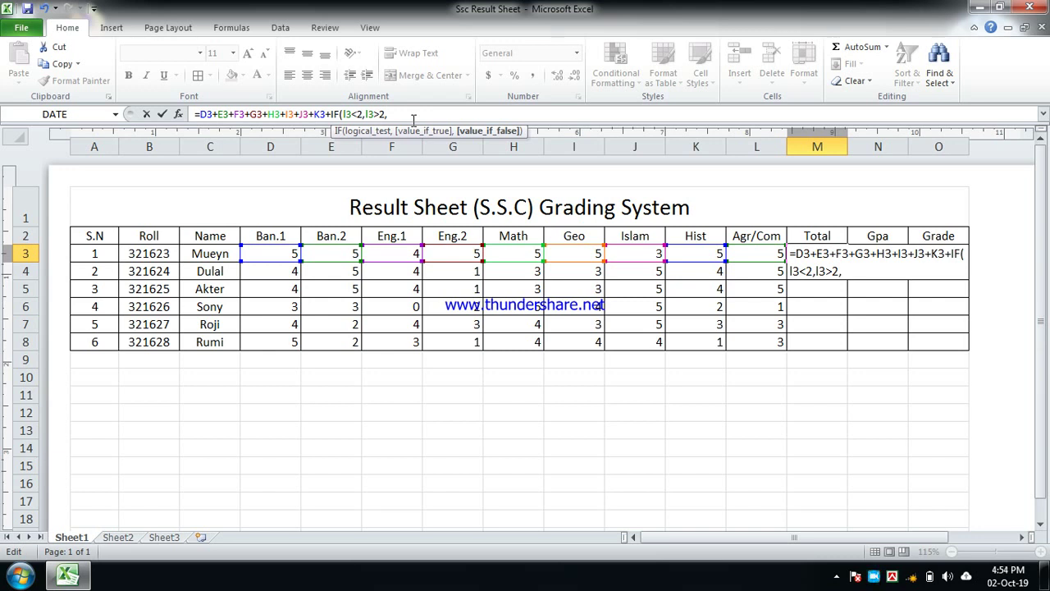
text(l)
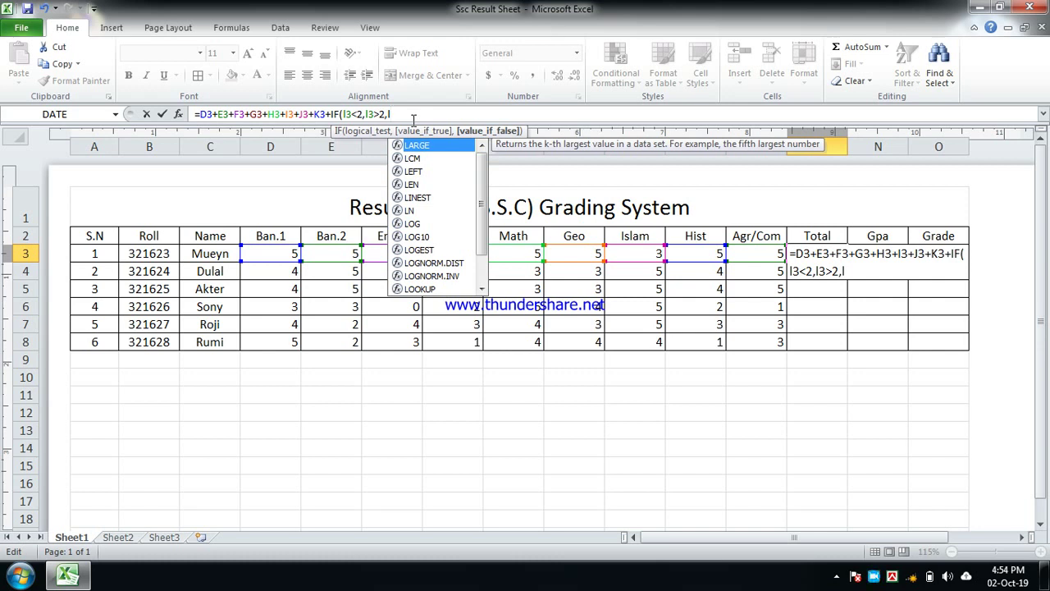
text(3)
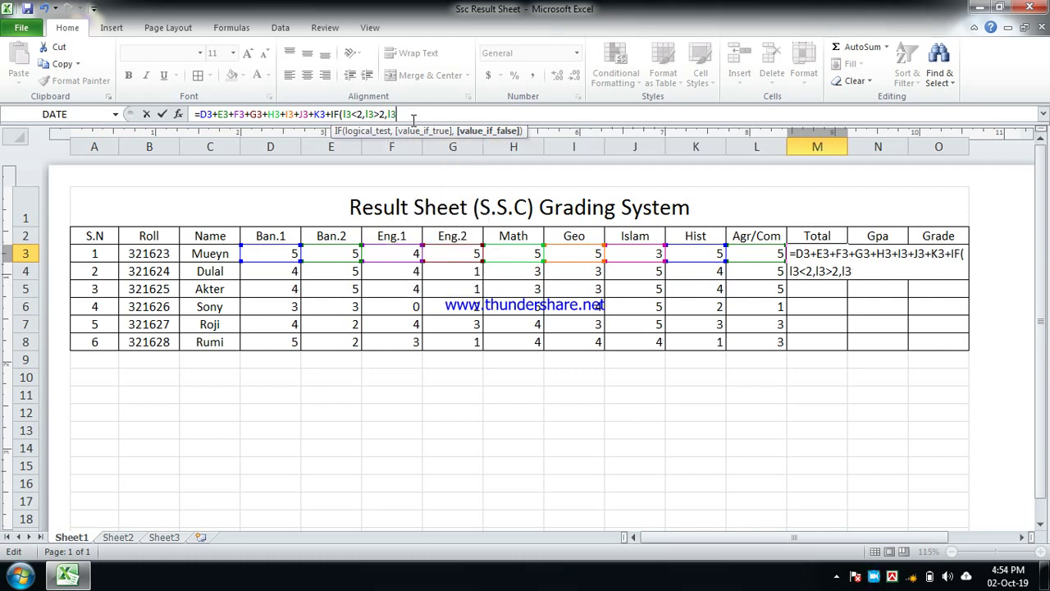
text(-2)
text())
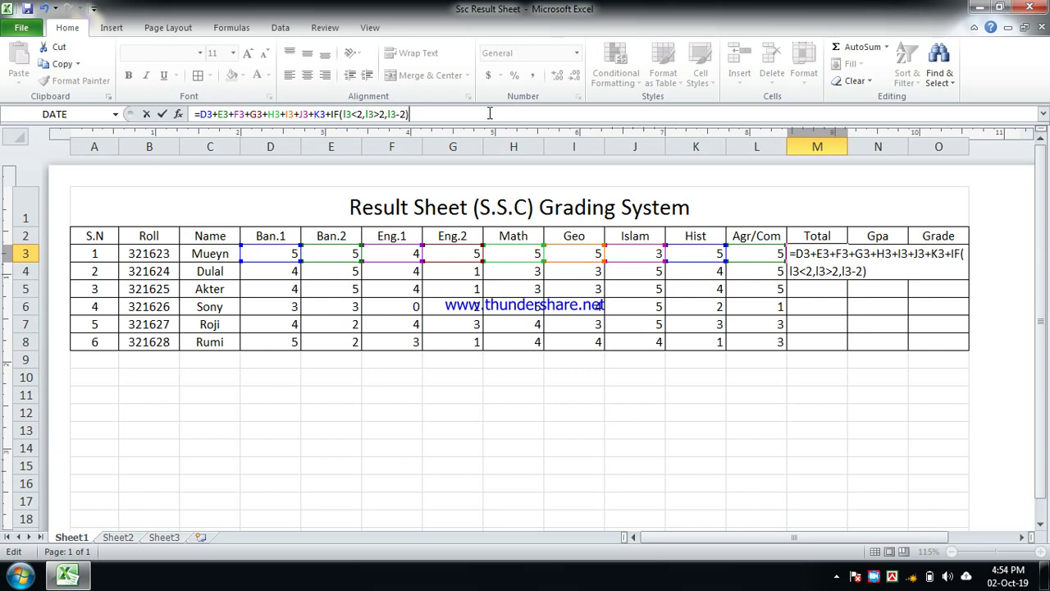
key(Return)
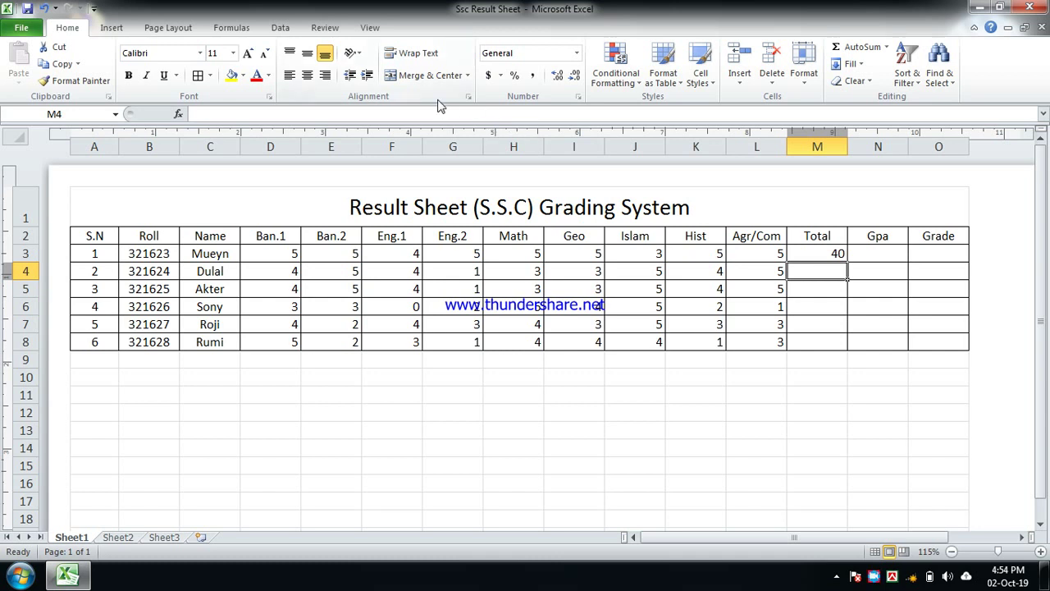
Fill the Total formula from M3 down to M8
click(837, 251)
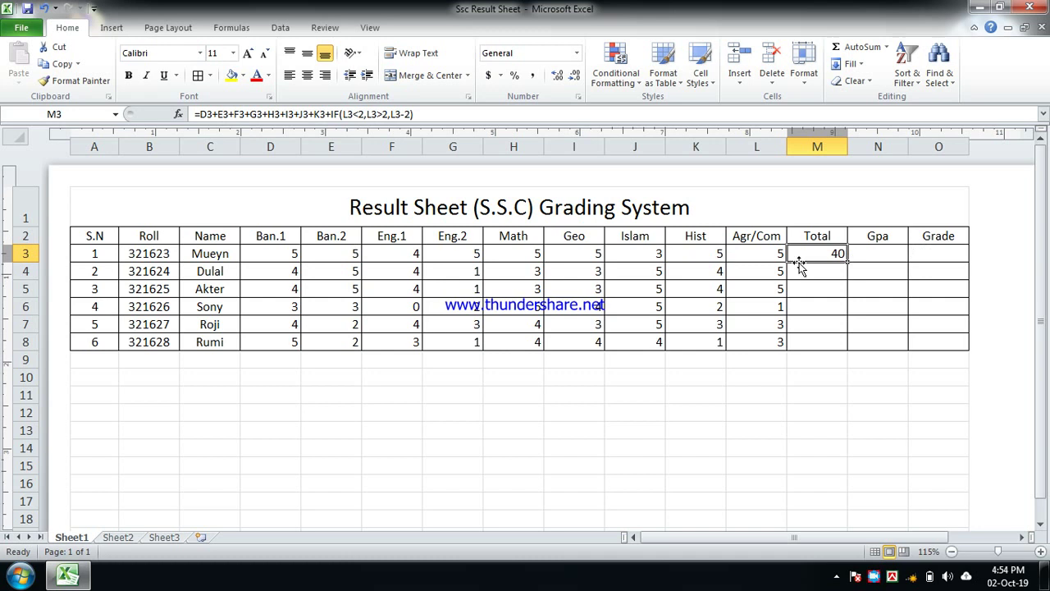
click(815, 254)
drag(847, 261, 851, 341)
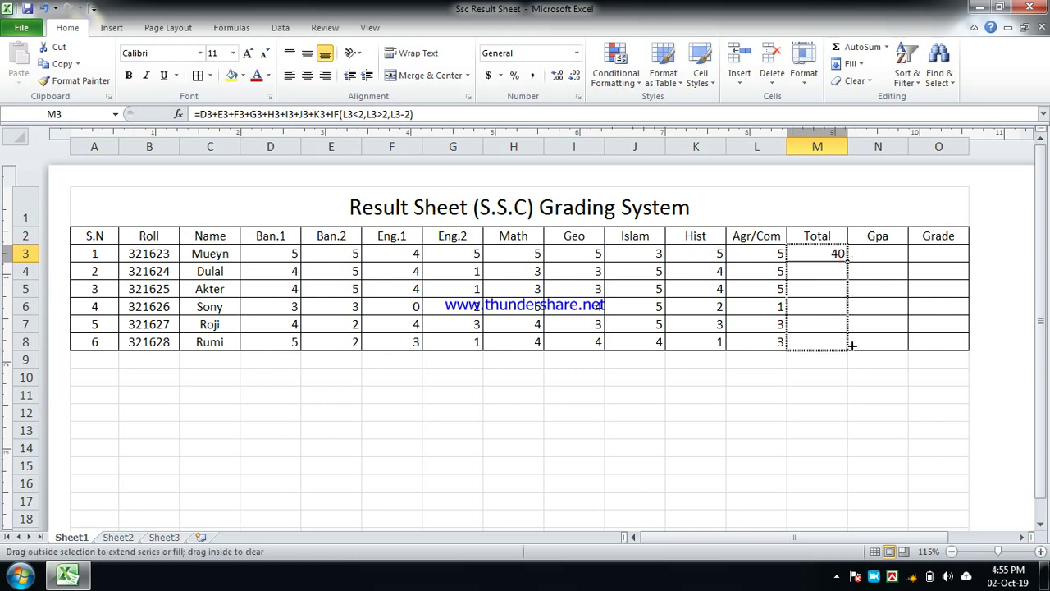
drag(851, 341, 852, 341)
Center the marks and totals in D3:M8 horizontally and vertically
click(905, 256)
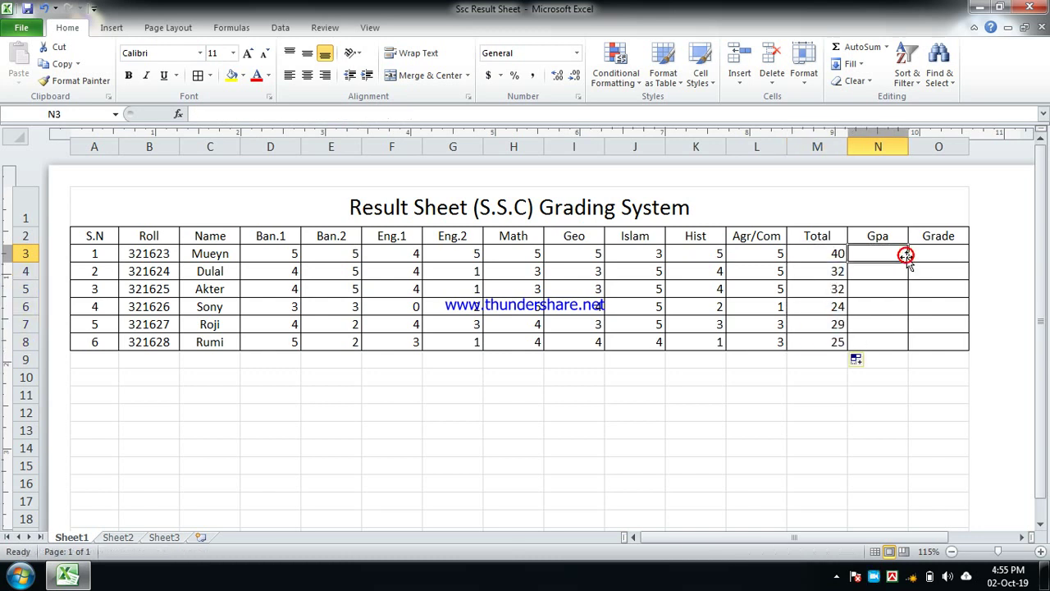
mouse_move(281, 254)
mouse_down()
mouse_move(786, 326)
mouse_move(925, 335)
mouse_up()
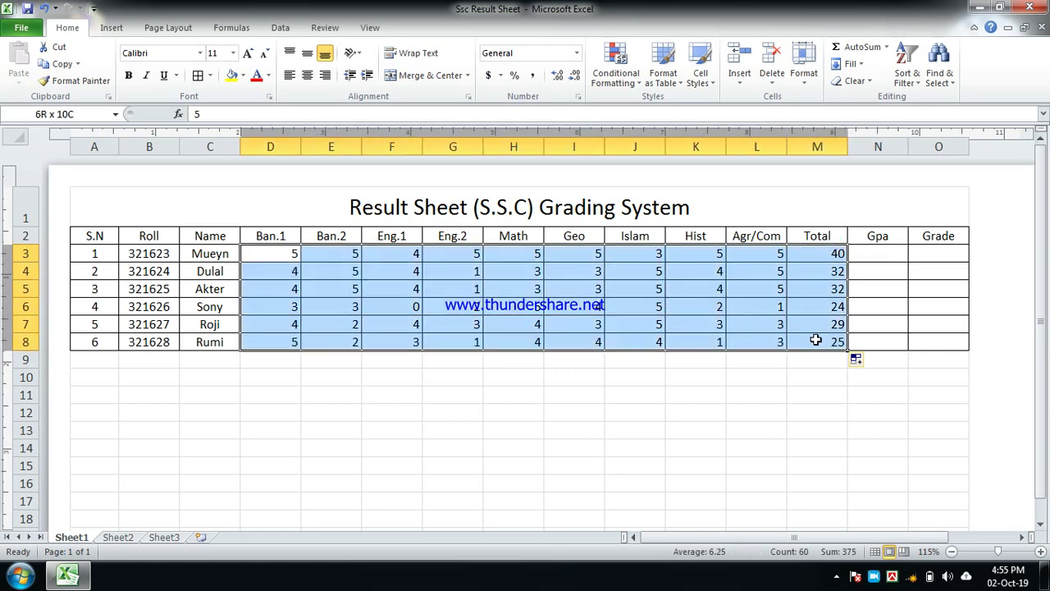
click(307, 75)
click(306, 52)
click(708, 325)
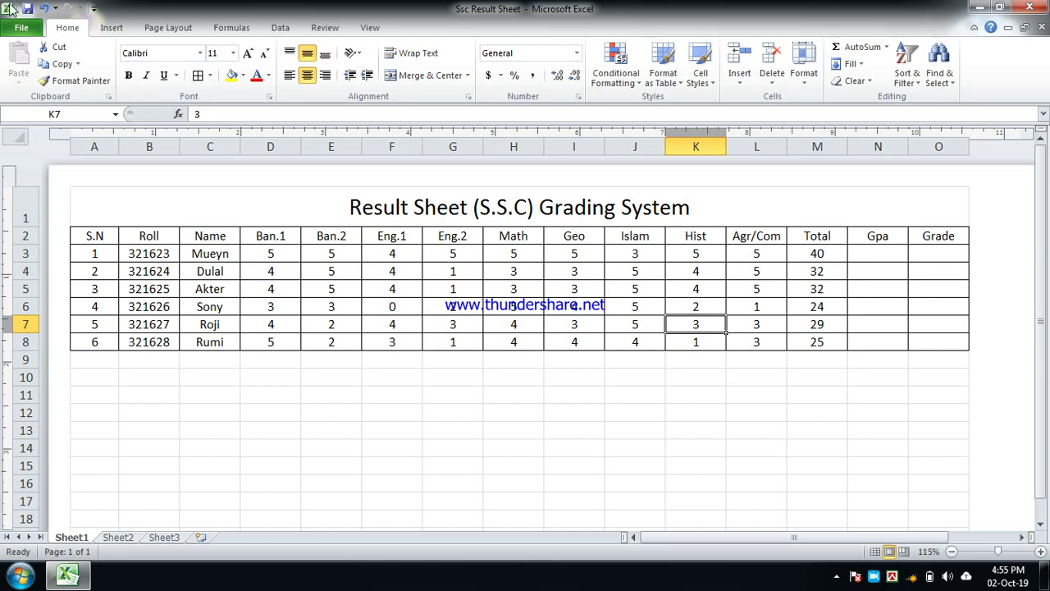
click(891, 254)
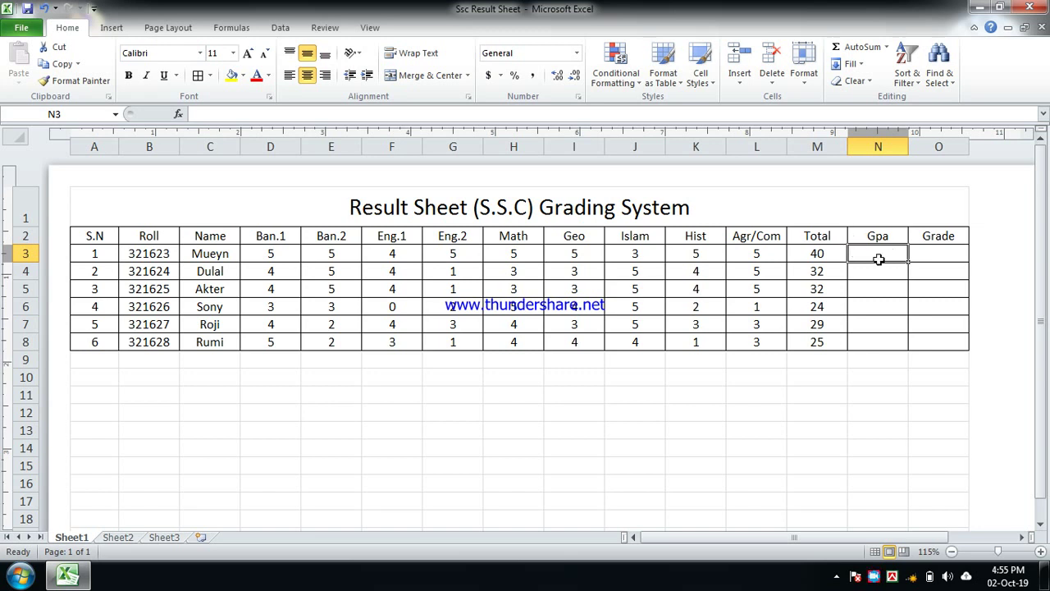
Enter the GPA formula =m3/8 in N3
text(=)
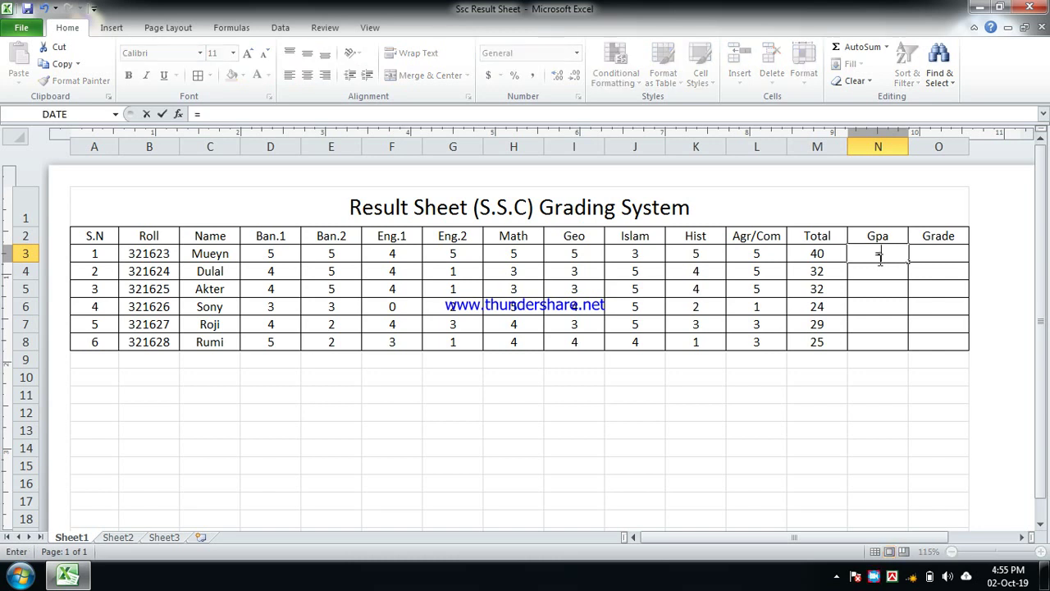
click(218, 113)
click(252, 112)
text(m)
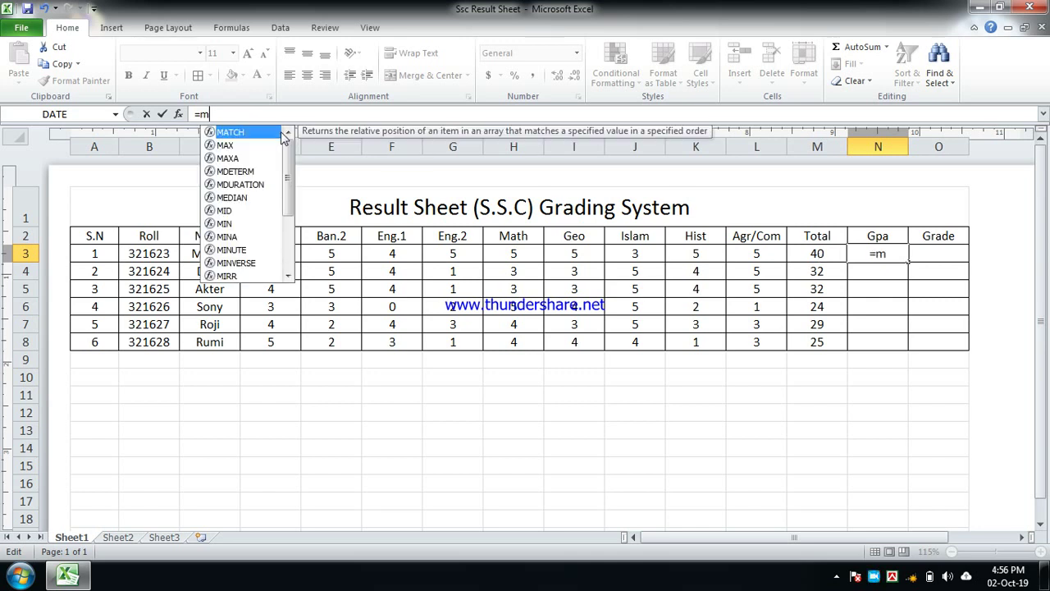
text(3)
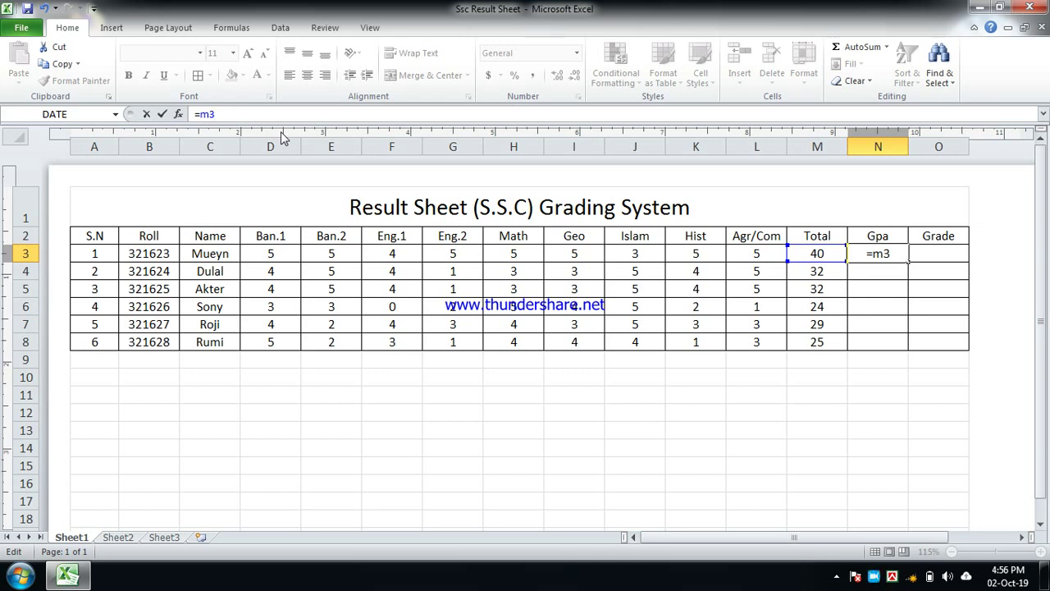
text(/)
text(8)
key(Return)
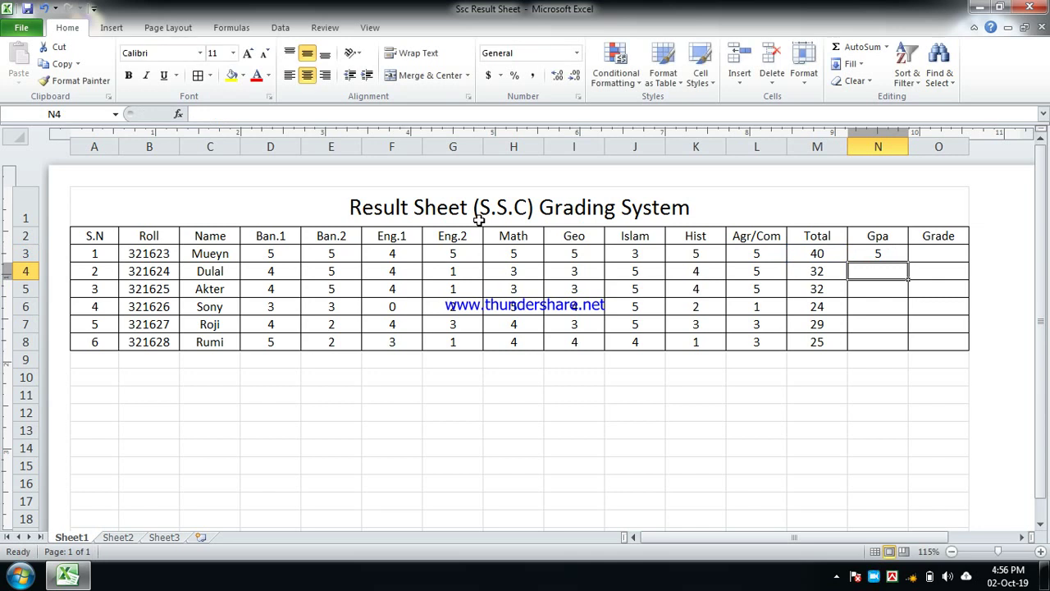
Reopen N3's formula and delete the divisor 8
click(891, 253)
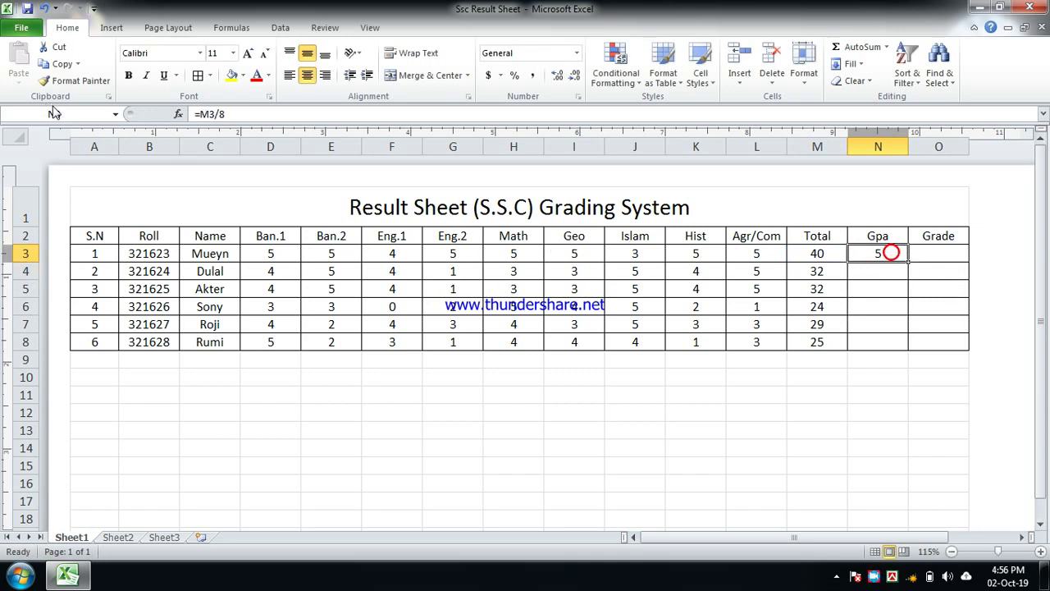
click(244, 107)
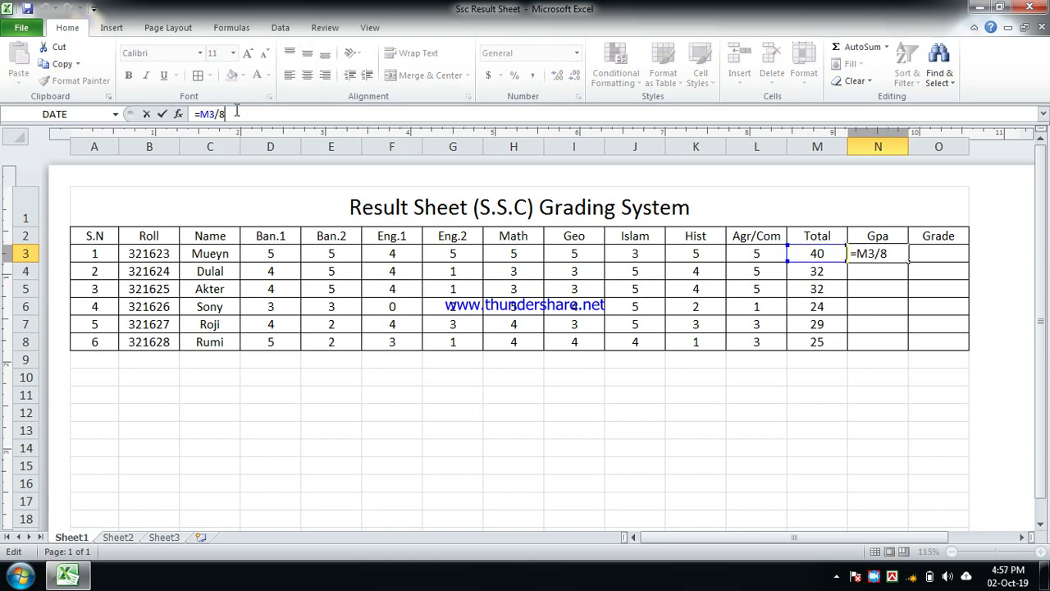
key(BackSpace)
Change N3's Gpa divisor to 7, then replace it with -8
text(7)
key(Return)
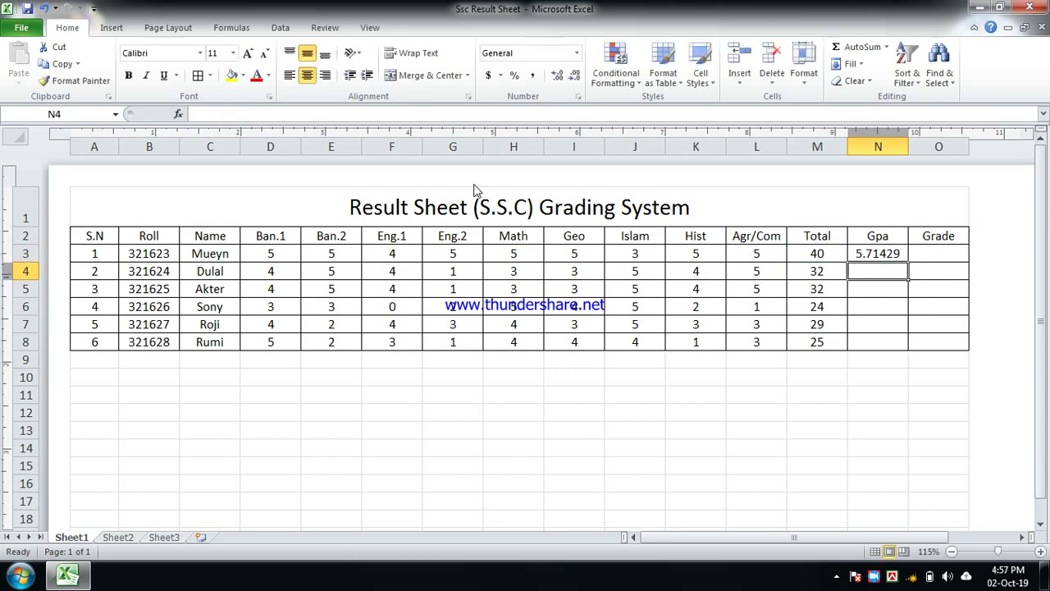
click(222, 117)
click(878, 253)
click(259, 112)
key(BackSpace)
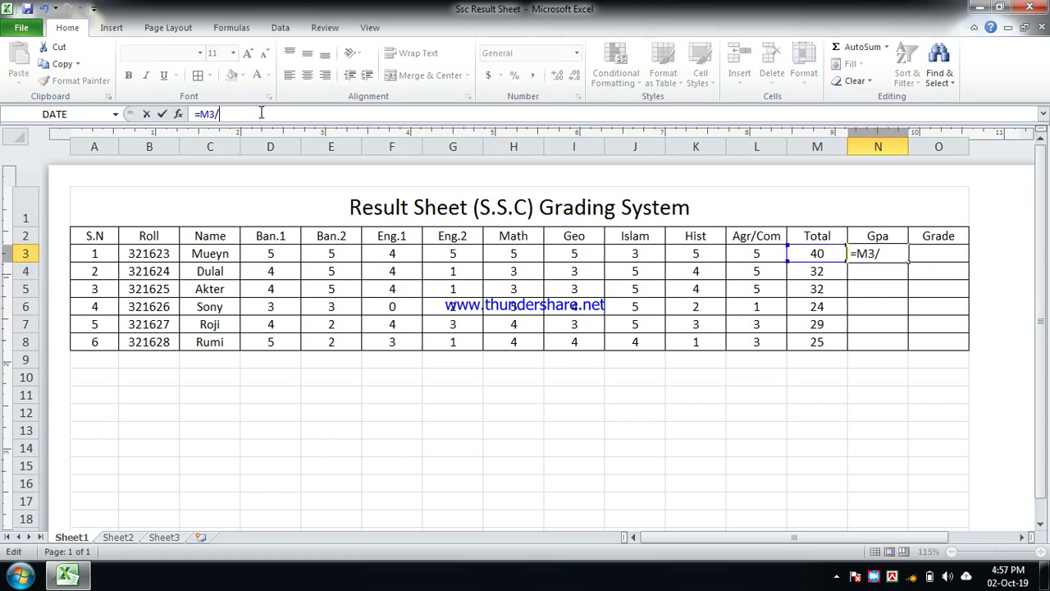
text(-)
text(8)
key(Return)
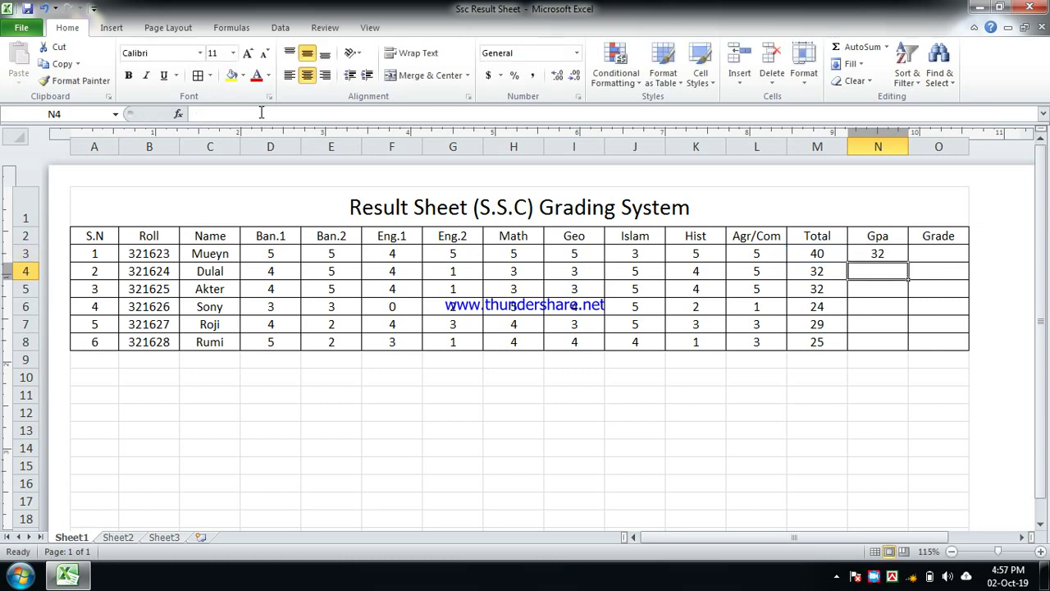
Edit the end of N3's formula again, ending it with 2/8
click(883, 257)
click(263, 121)
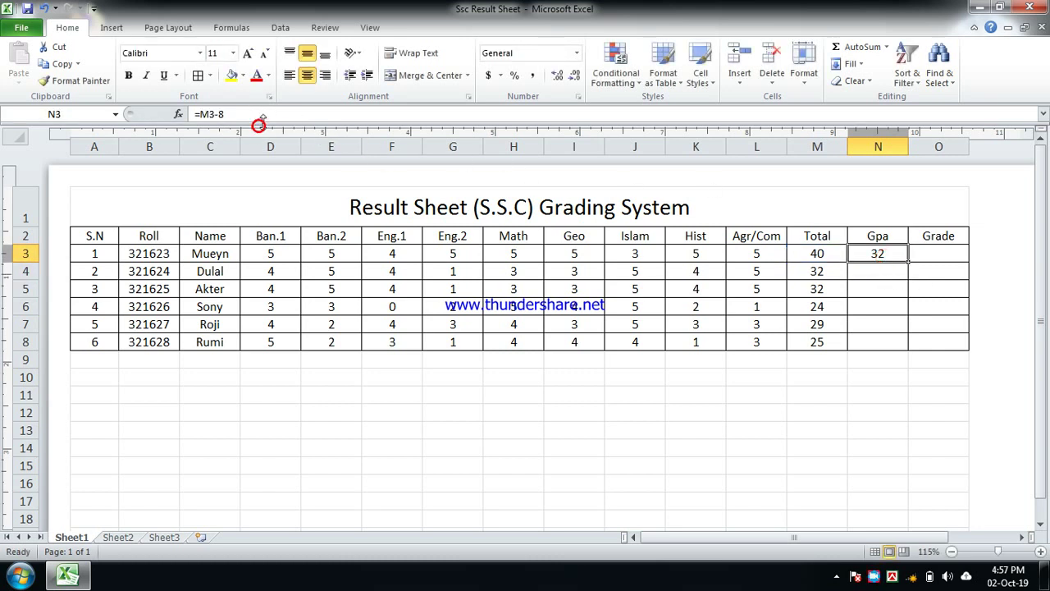
click(264, 115)
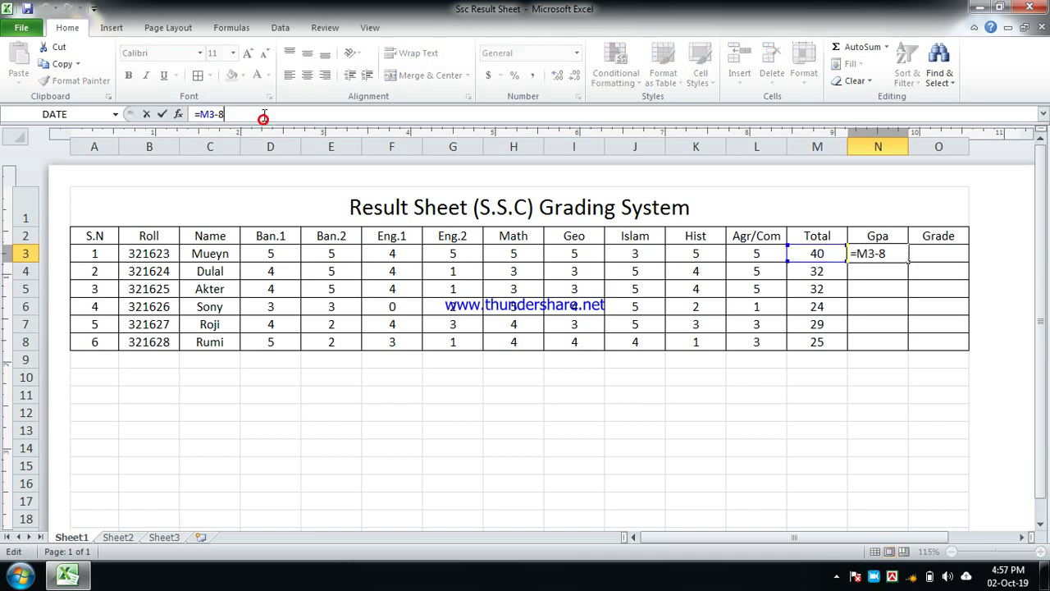
key(BackSpace)
key(BackSpace)
key(BackSpace)
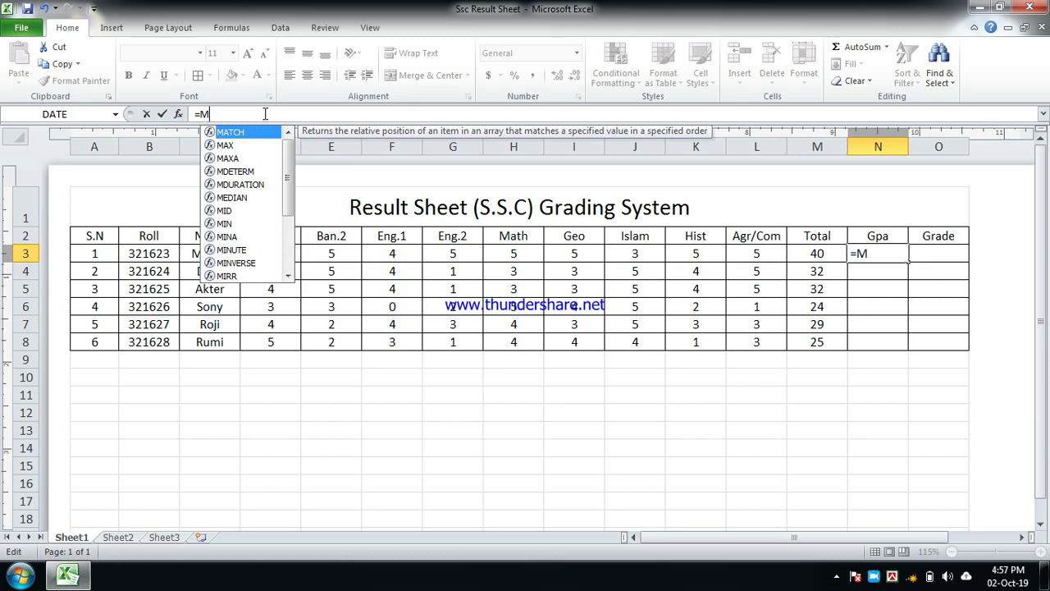
text(3)
key(BackSpace)
text(2)
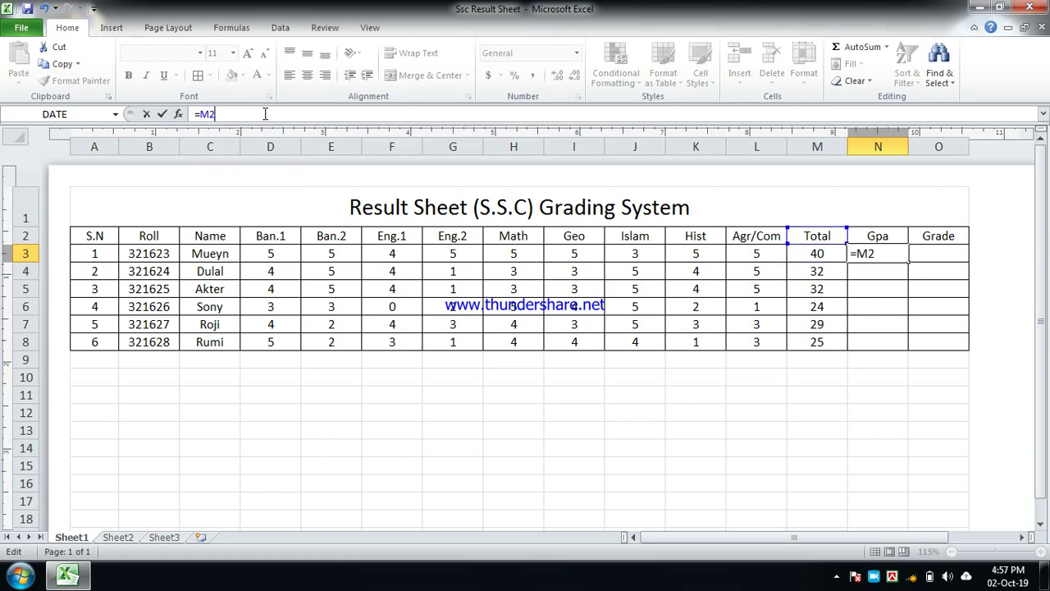
text(/8)
key(Return)
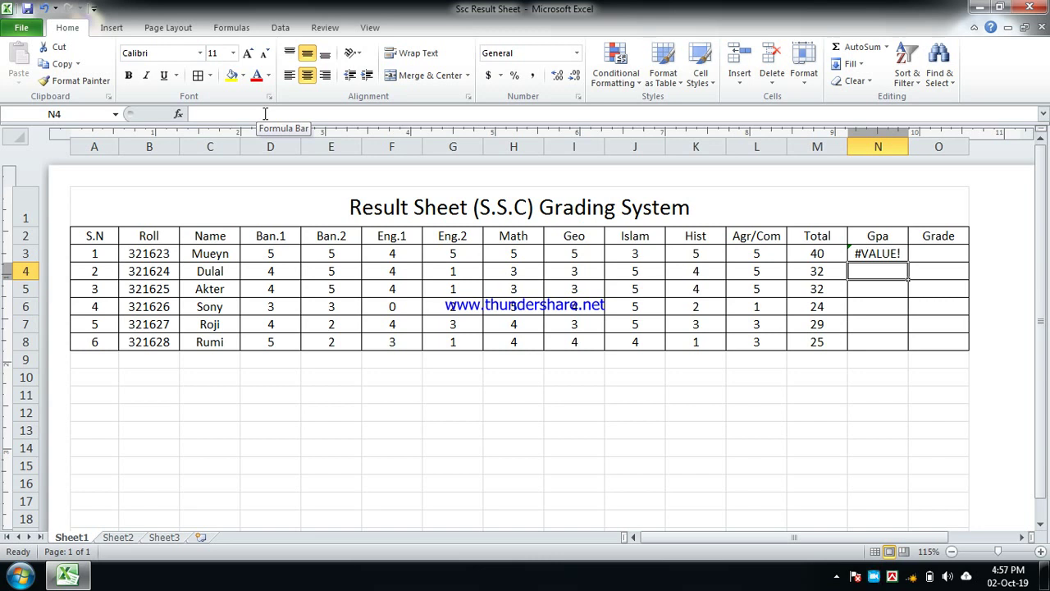
Correct N3's formula to =M3/8 so the first Gpa shows 5
click(886, 253)
click(246, 115)
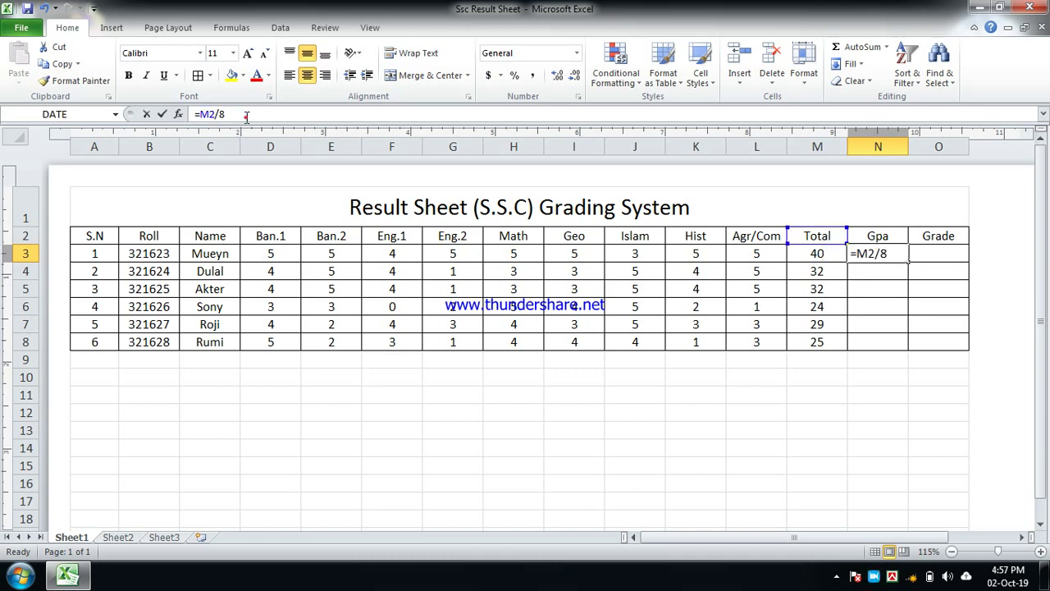
key(BackSpace)
key(BackSpace)
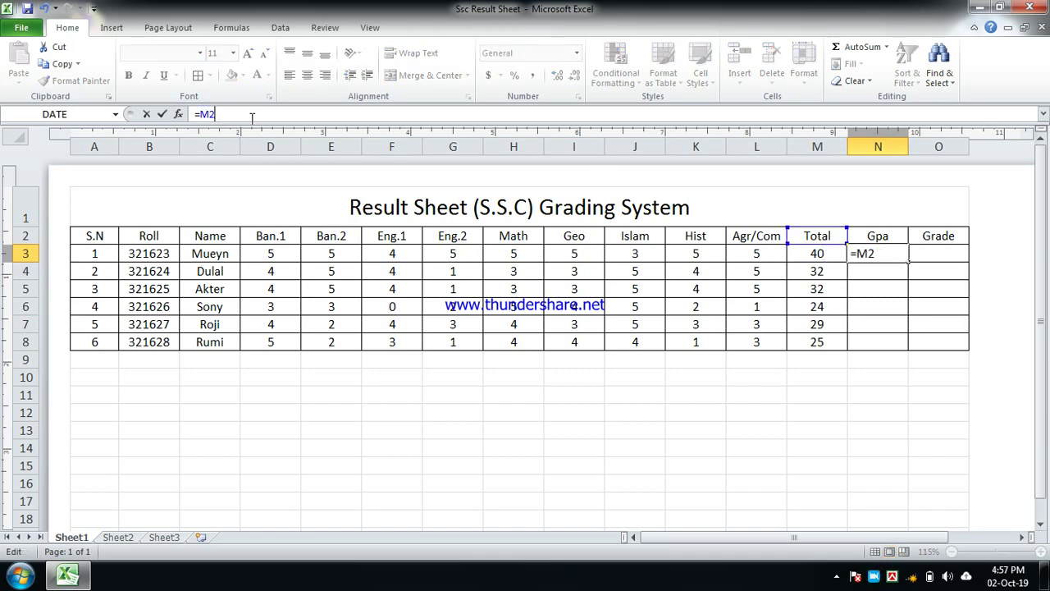
key(BackSpace)
text(3/)
text(8)
key(Return)
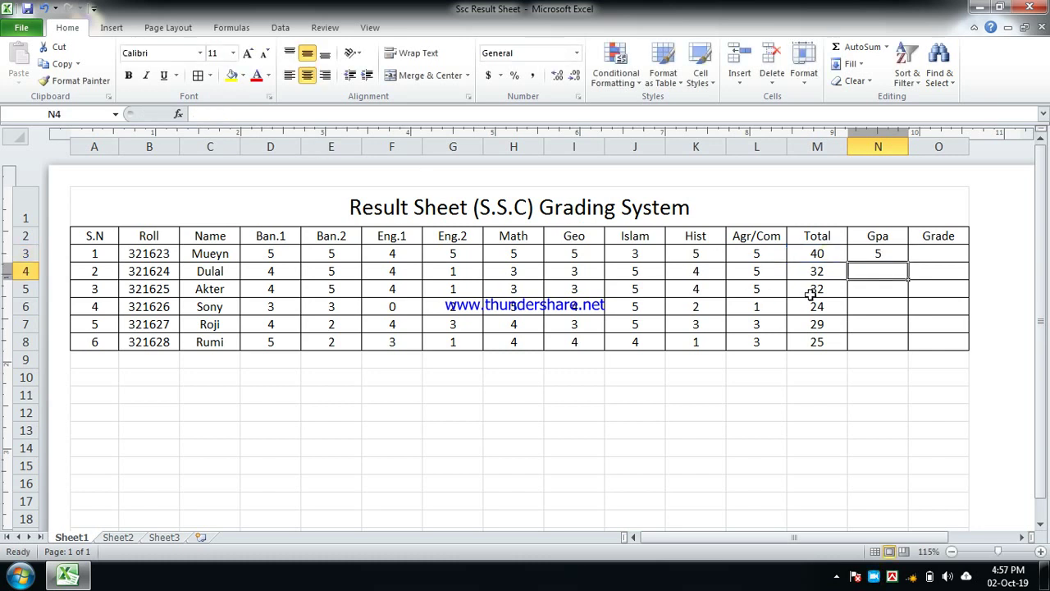
click(888, 254)
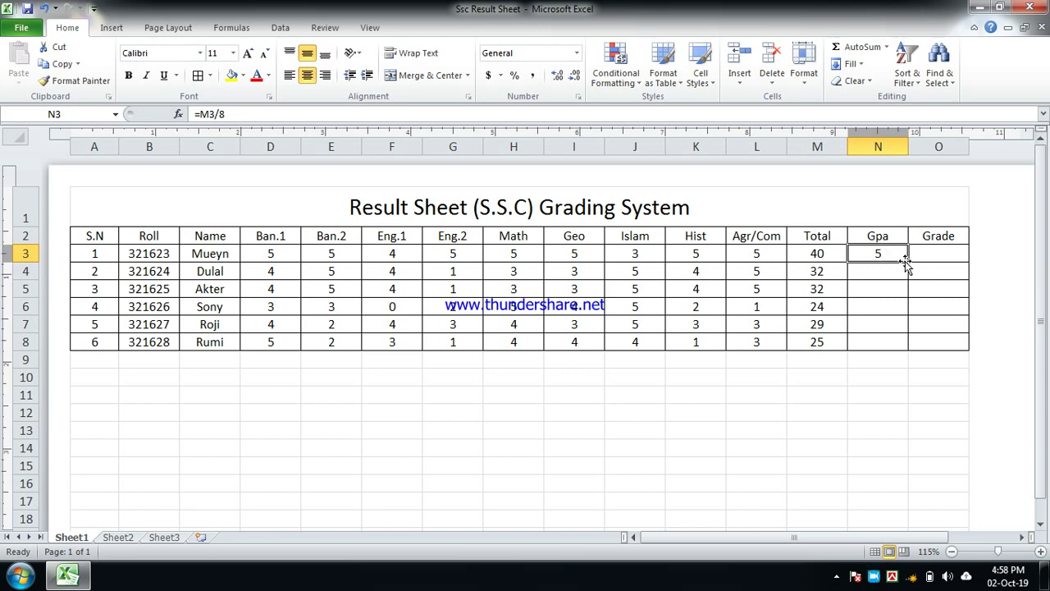
Fill the Gpa formula down to N8, giving 5, 4, 4, 3, 3.625 and 3.125
drag(909, 260, 903, 348)
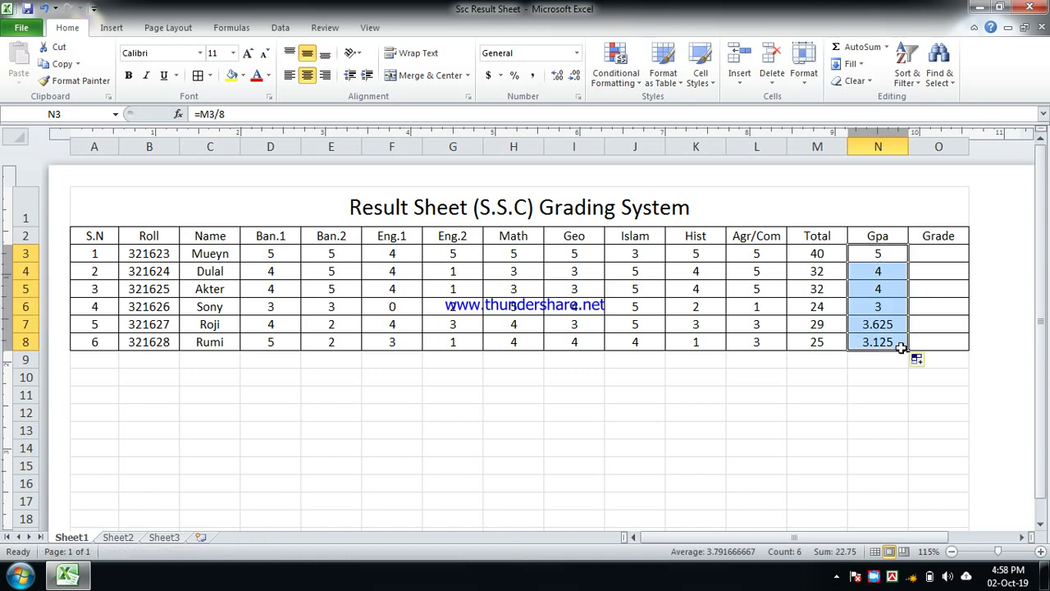
click(955, 283)
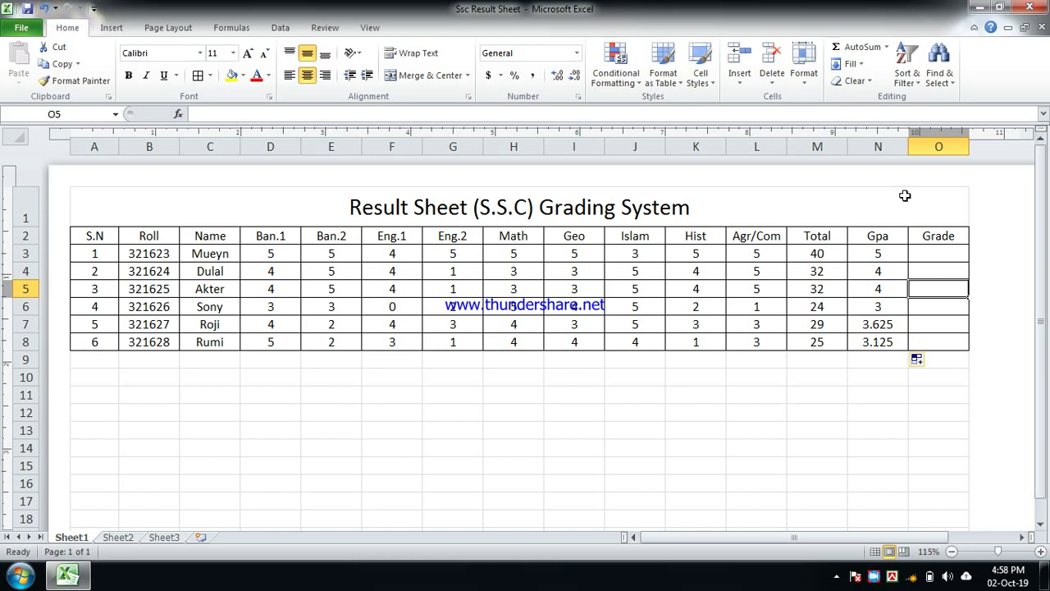
click(949, 254)
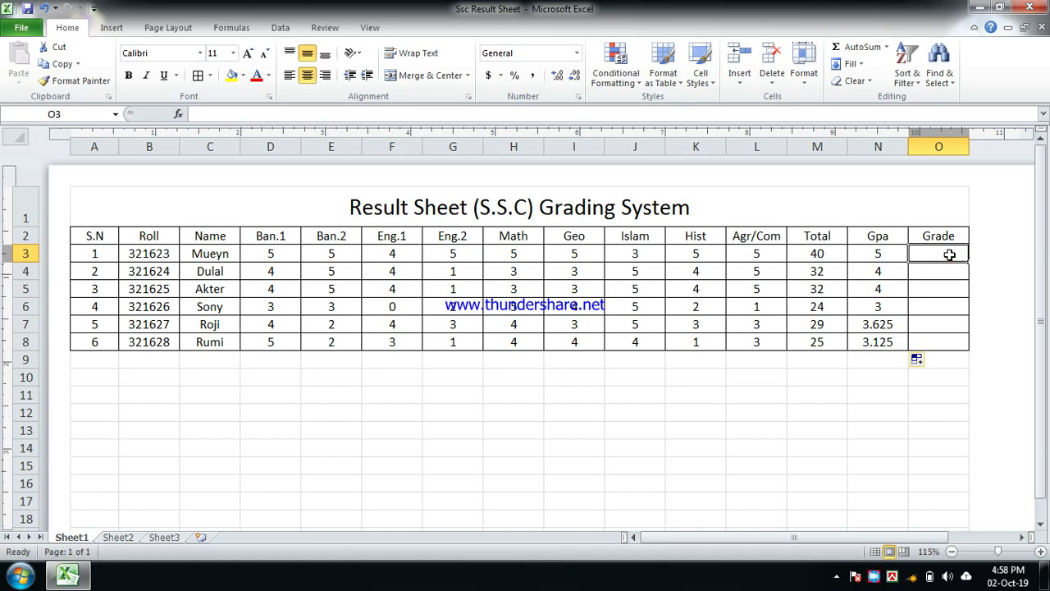
Start O3's Grade formula as =IF(OR(D3<1,
text(=)
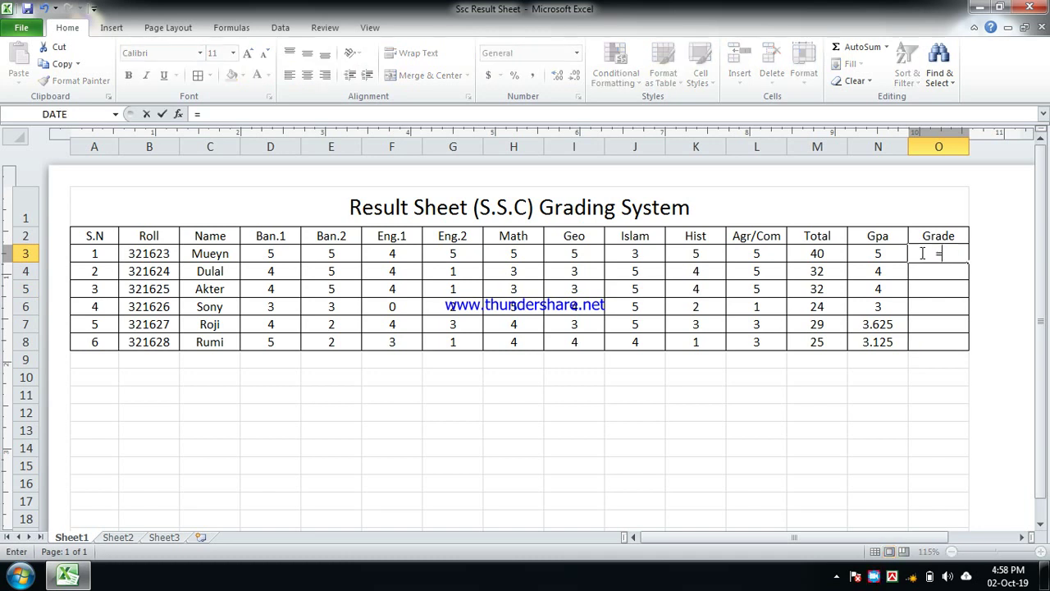
click(277, 113)
text(if)
key(BackSpace)
key(BackSpace)
text(IF)
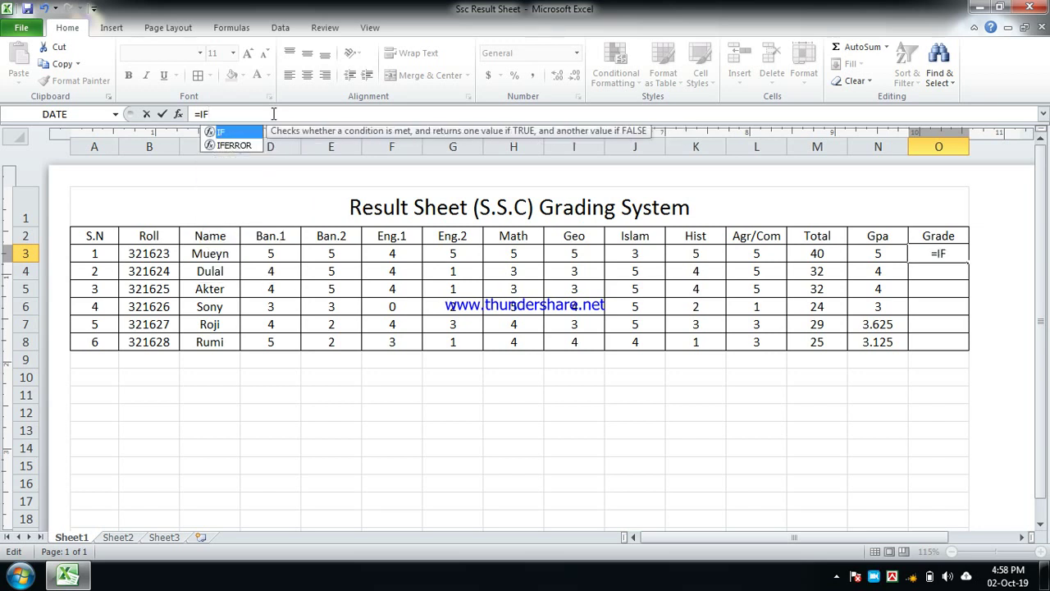
text(()
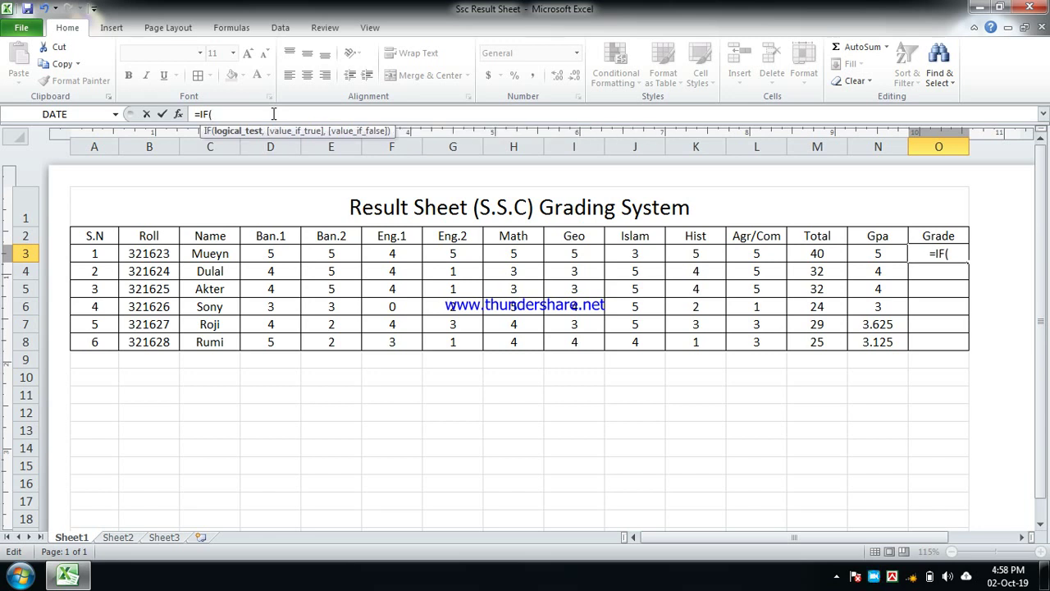
text(OR)
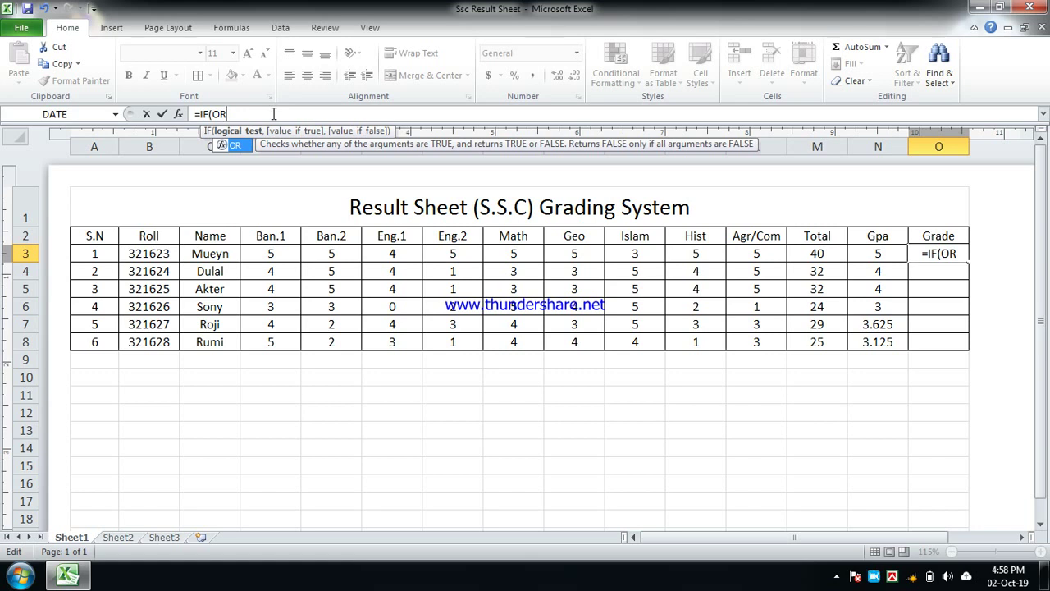
text(()
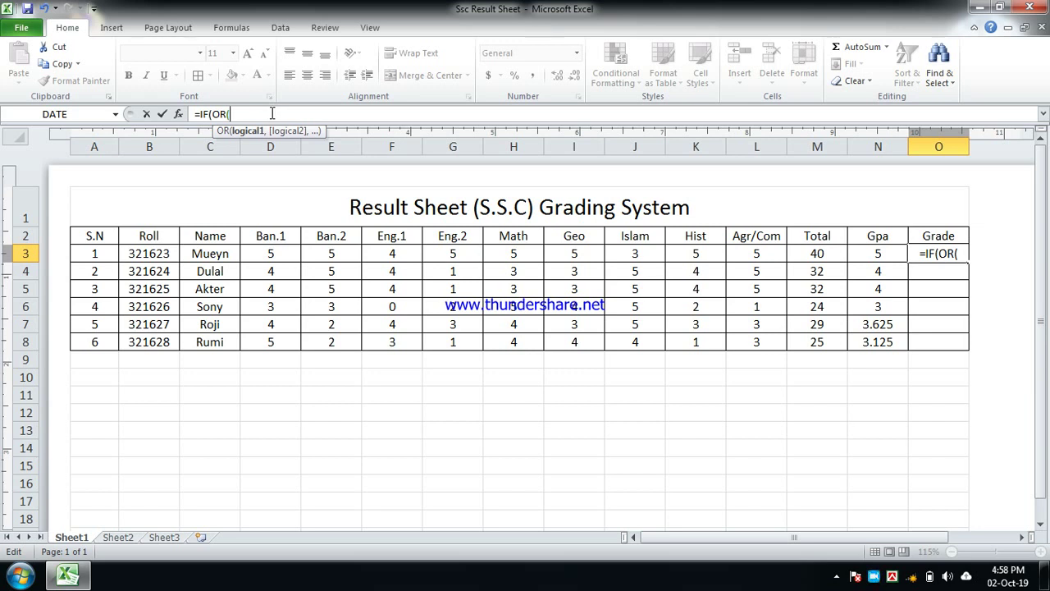
click(276, 255)
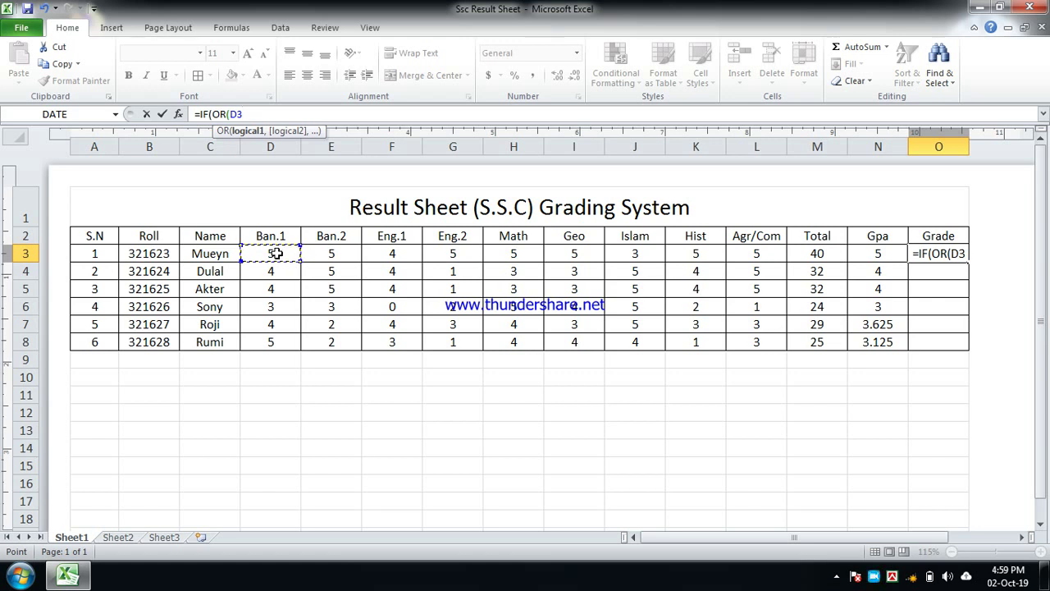
text(<)
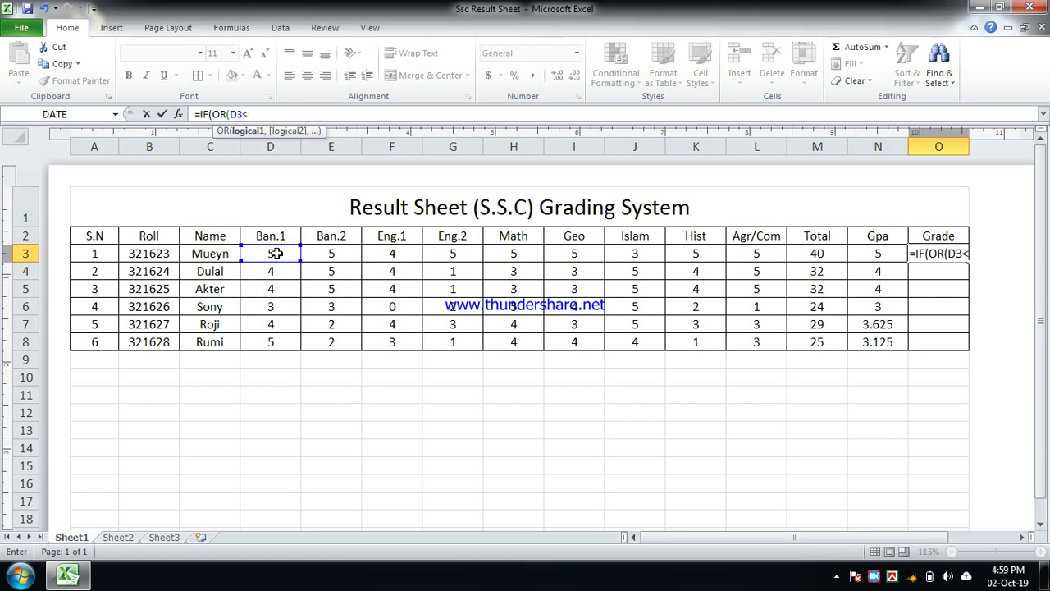
text(1)
text(,)
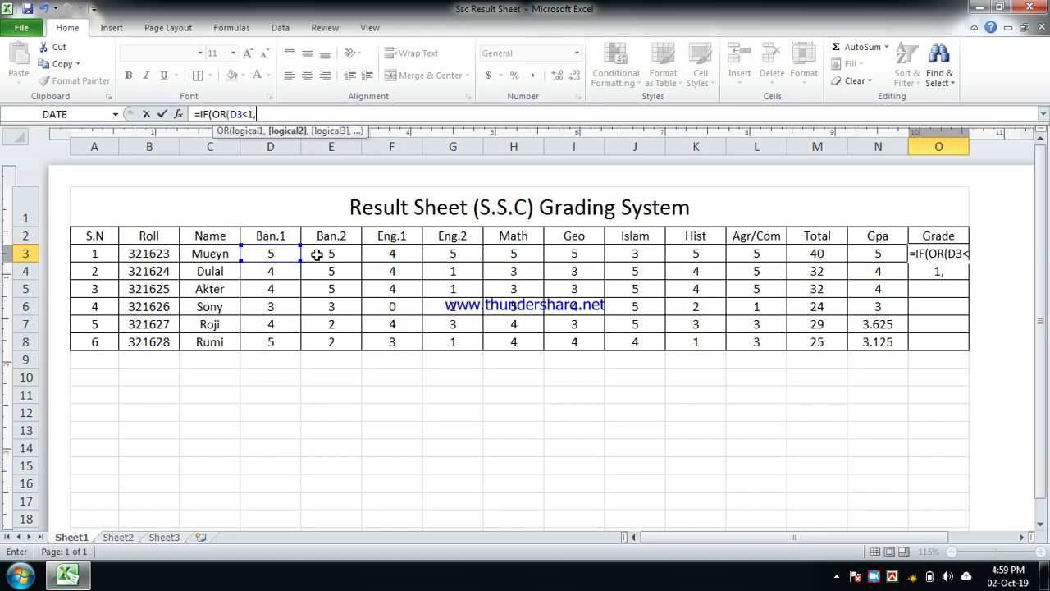
Add <1 tests for E3, F3, G3, H3, I3, J3 and K3 to the OR condition
click(337, 254)
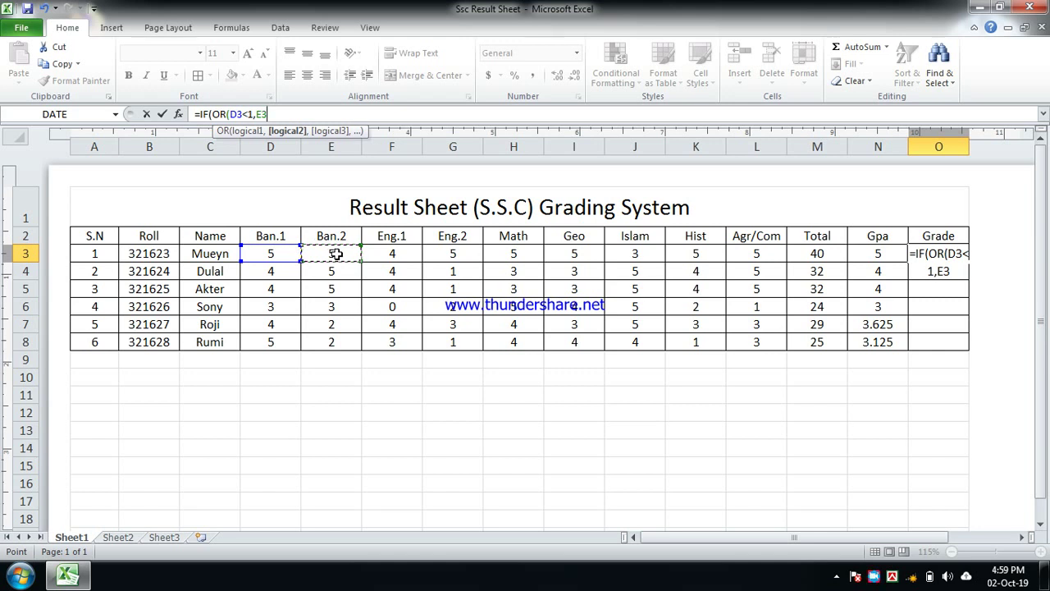
text(<)
text(1,)
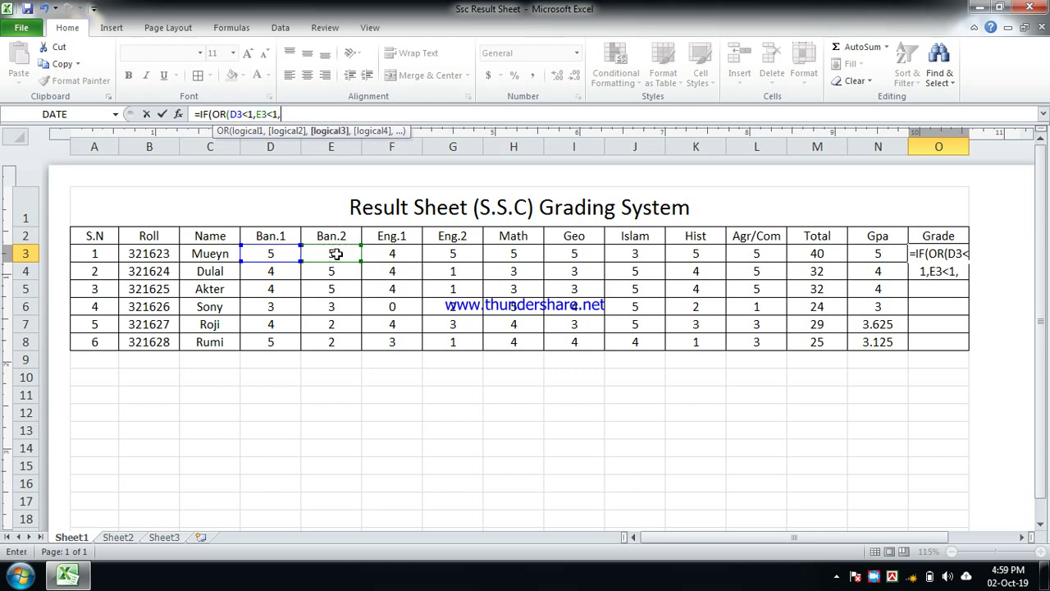
click(391, 255)
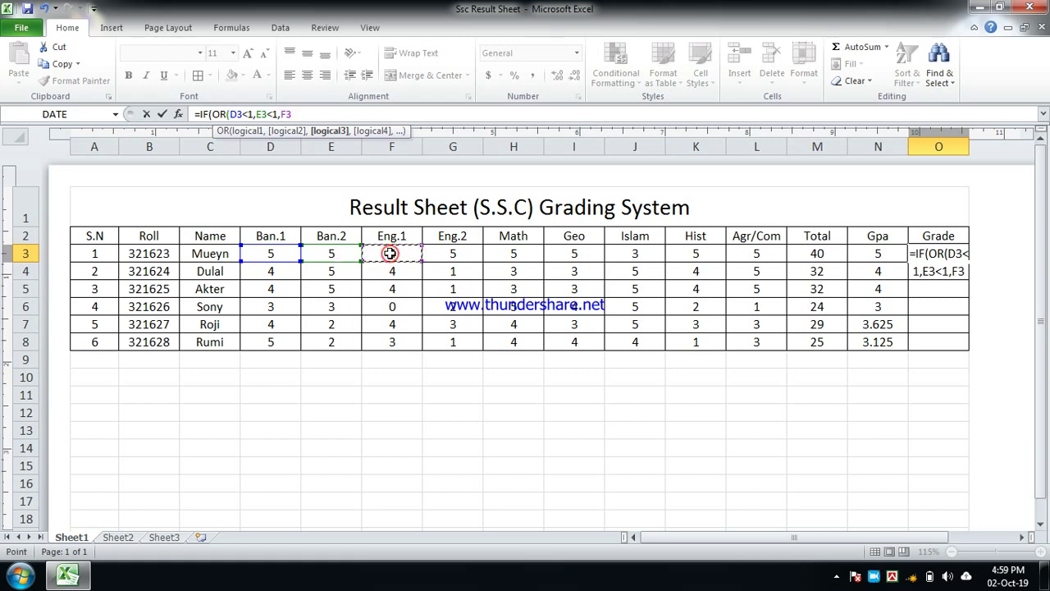
text(<)
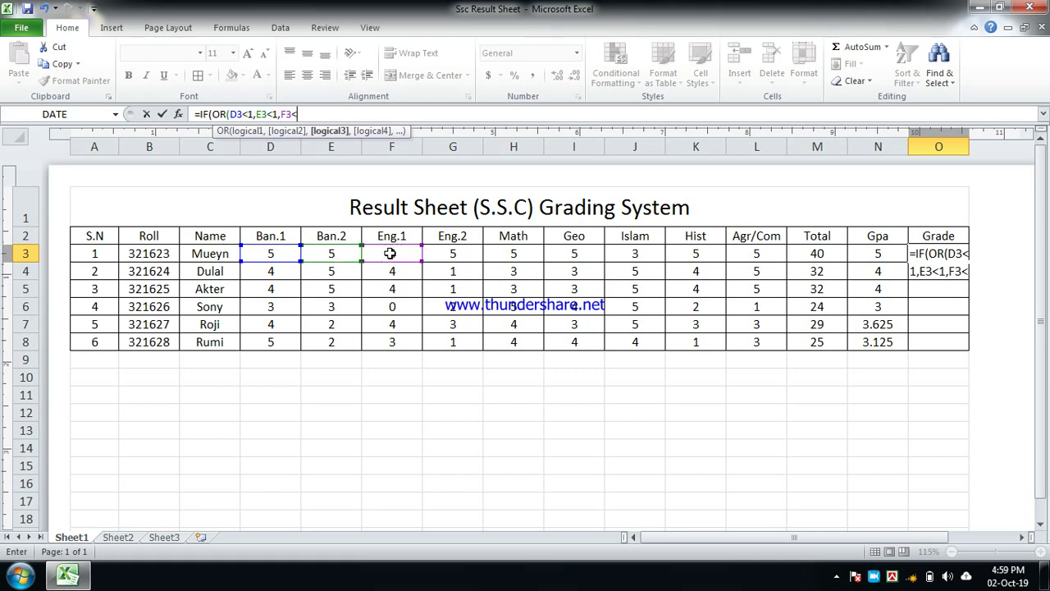
text(1,)
click(481, 255)
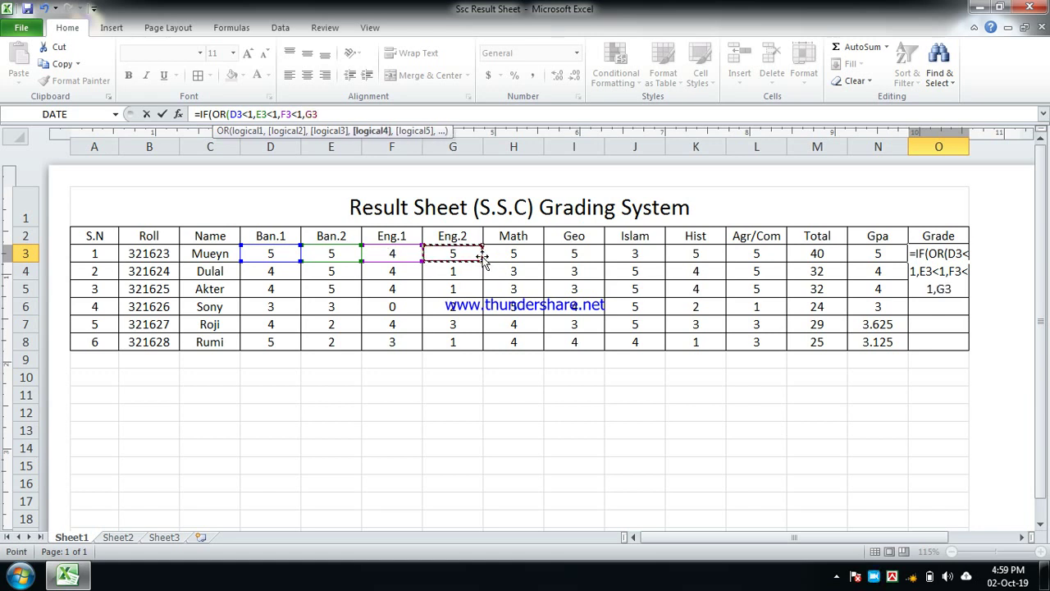
text(<1)
text(,)
click(513, 256)
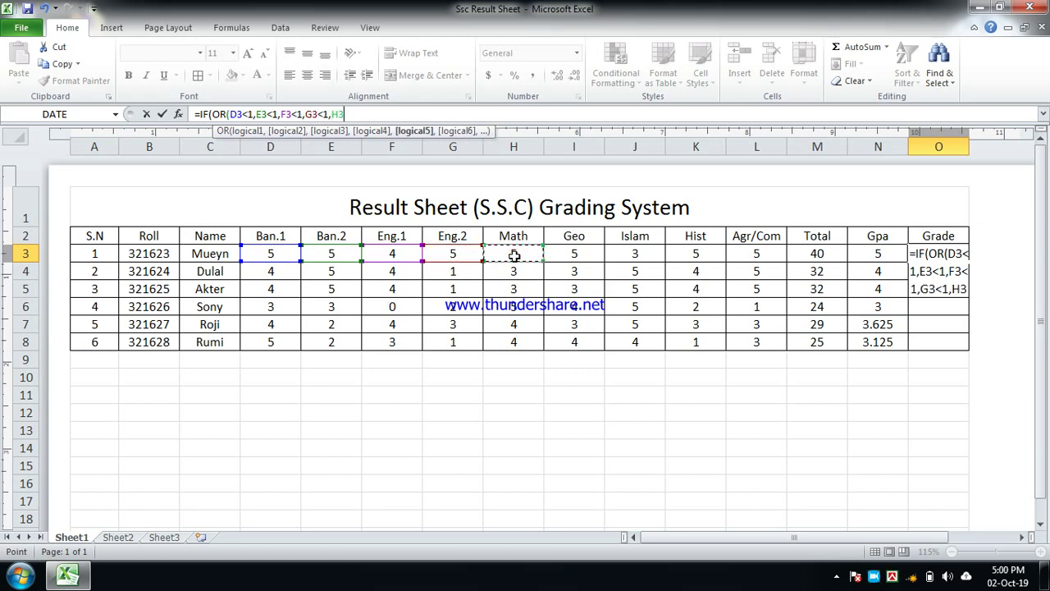
text(<1)
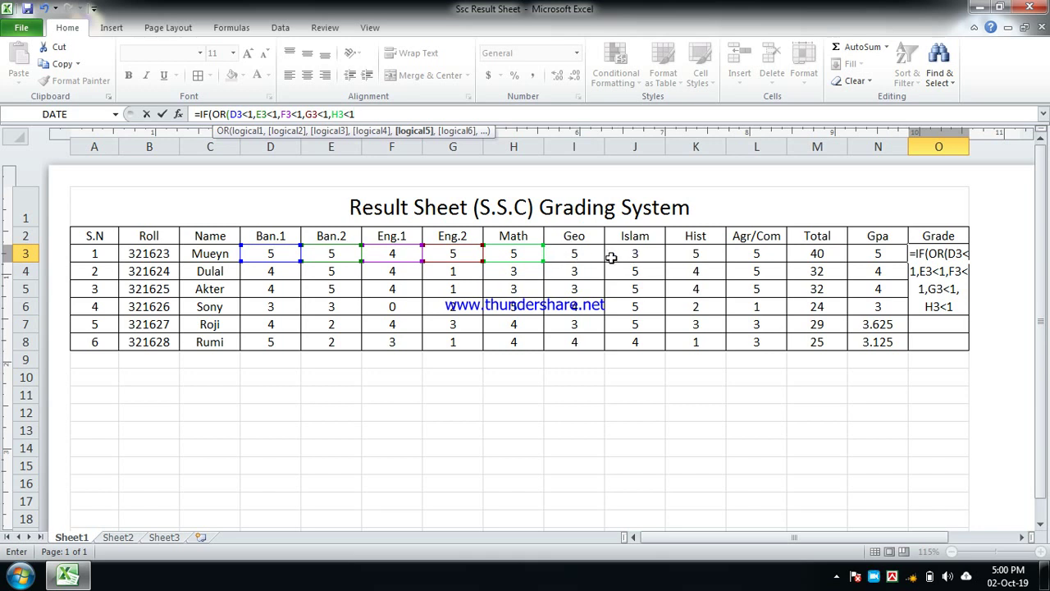
text(,)
click(573, 254)
text(<)
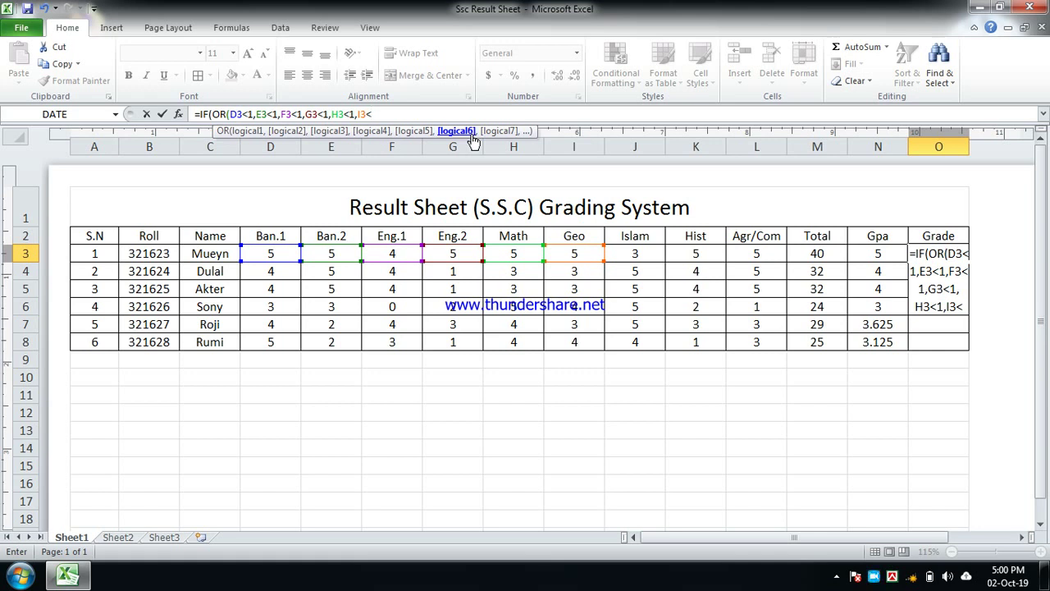
text(1,)
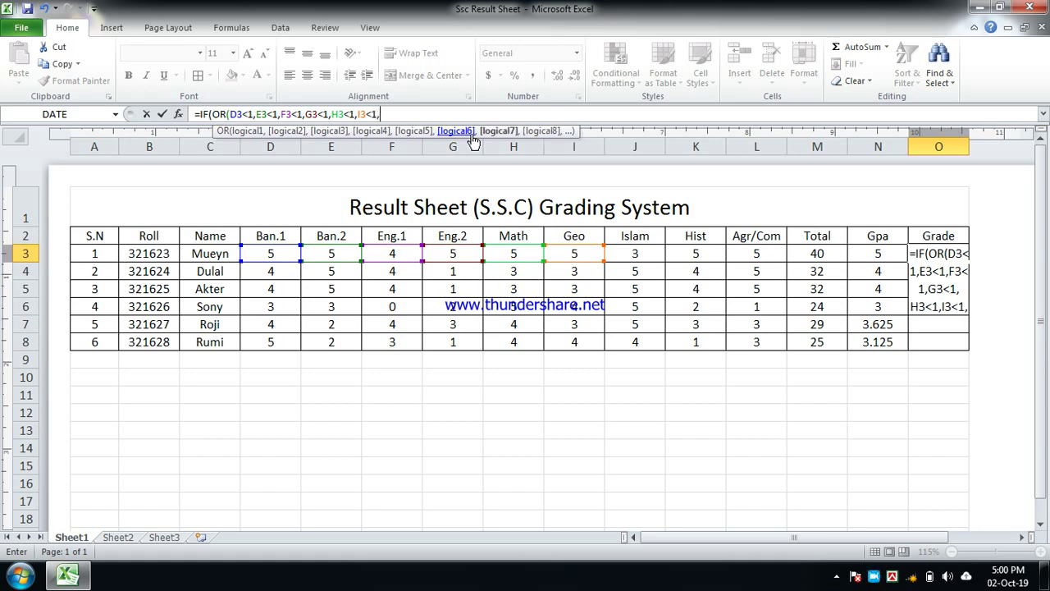
click(645, 255)
text(<1)
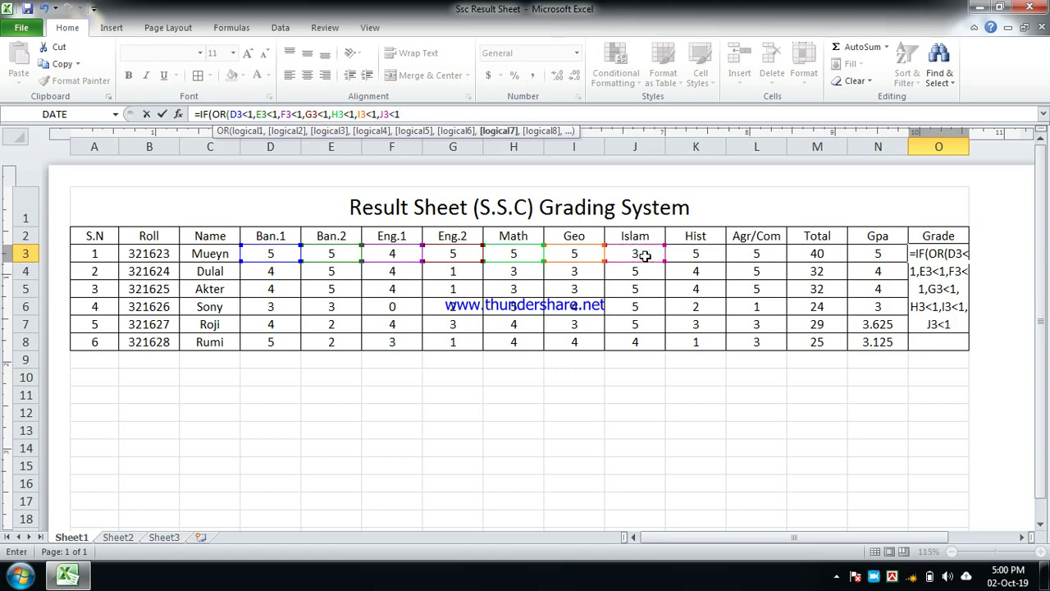
text(,)
click(699, 256)
text(<)
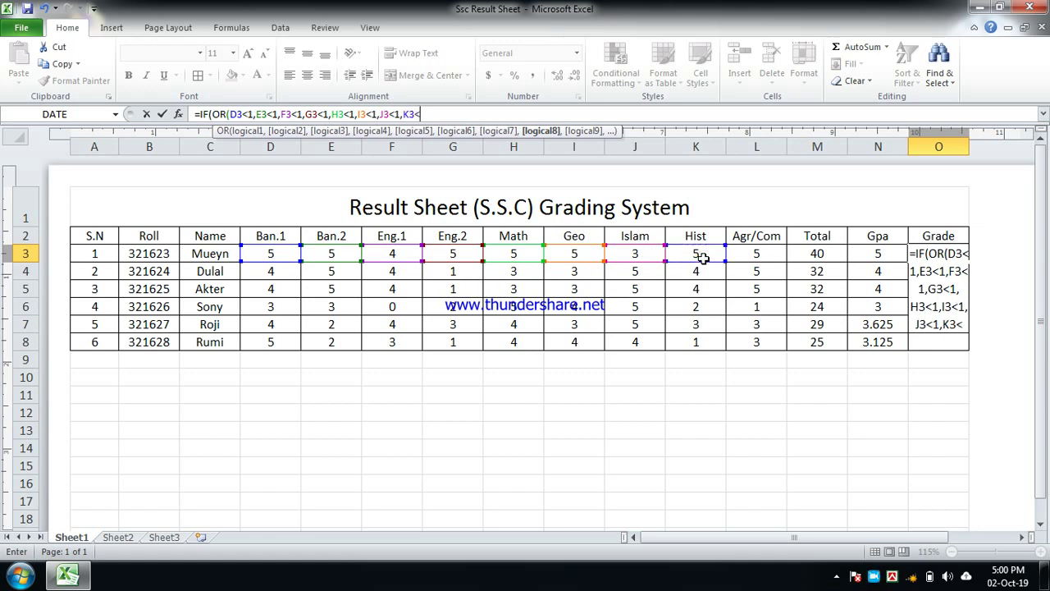
text(1)
Close the OR after K3<1, try entering the formula, and dismiss the error warning
text())
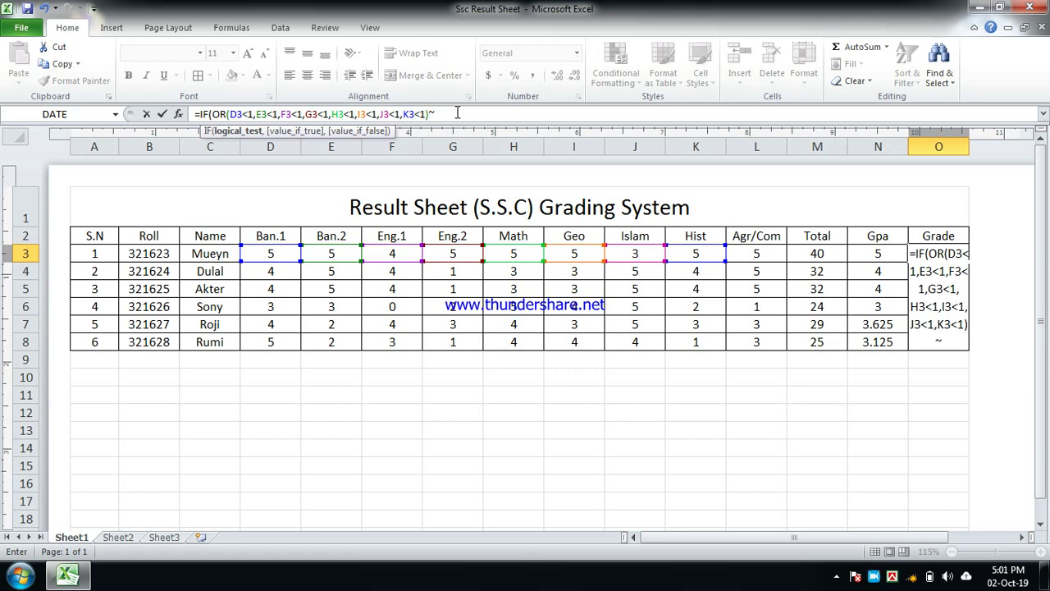
text(`)
key(BackSpace)
text(")
key(Return)
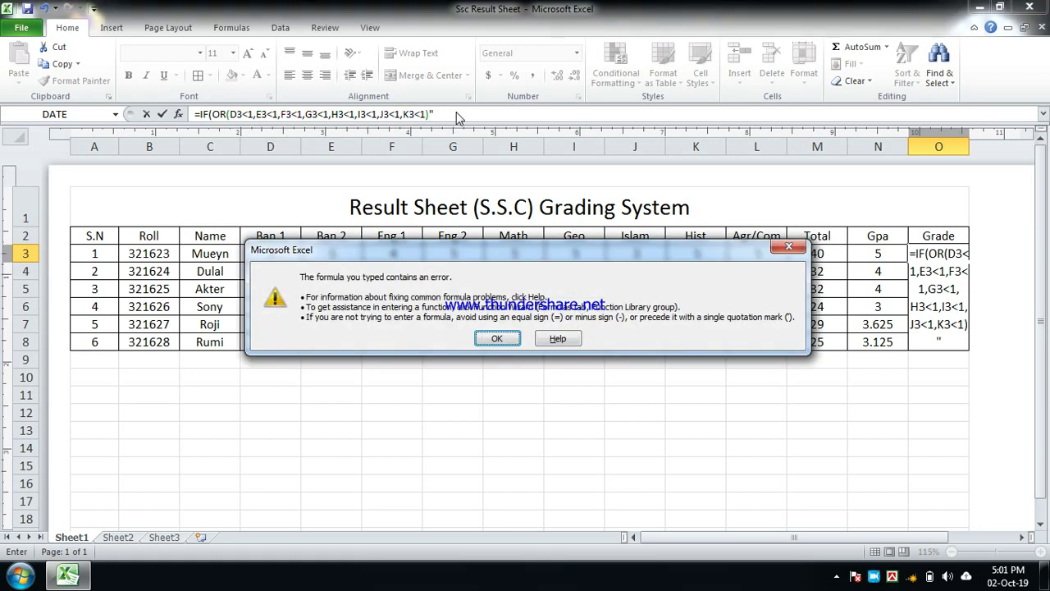
click(789, 247)
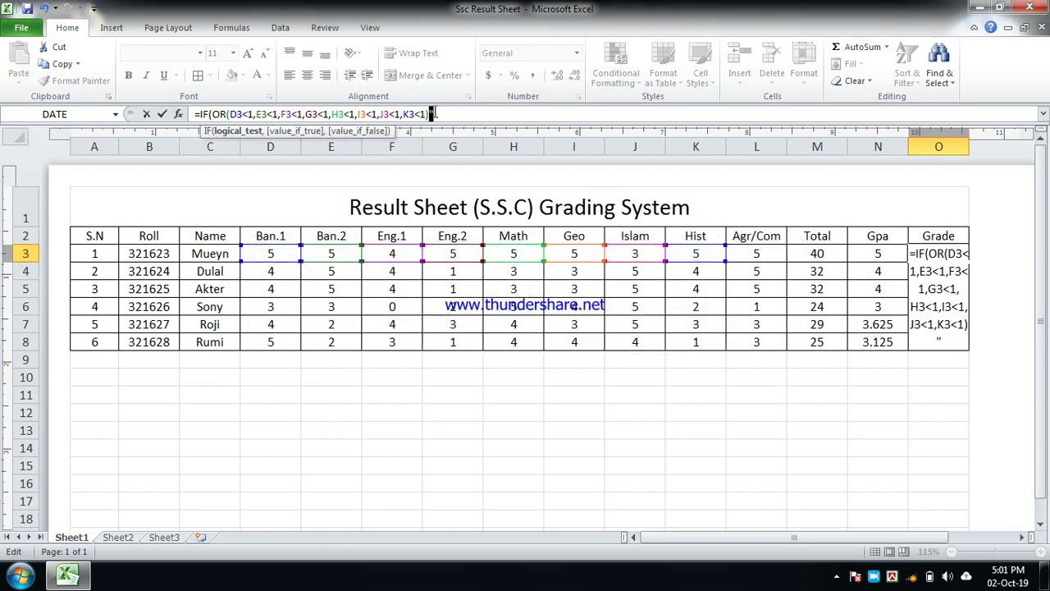
Continue O3's formula with ,"F",IF(N3>=5,"A+", so fails return F and GPA 5 returns A+
text(,")
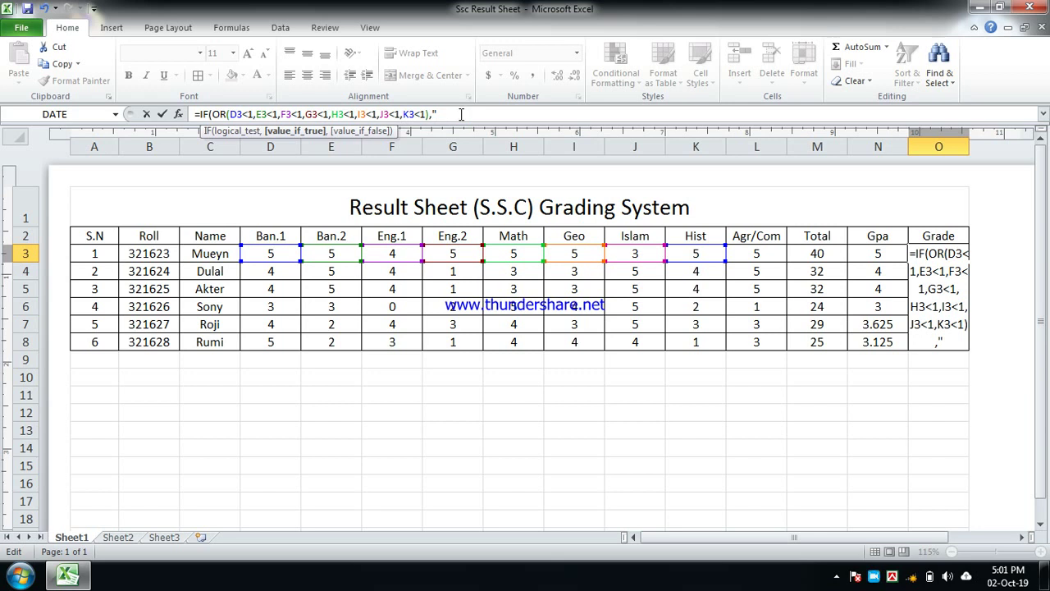
text(F)
text(")
text(,)
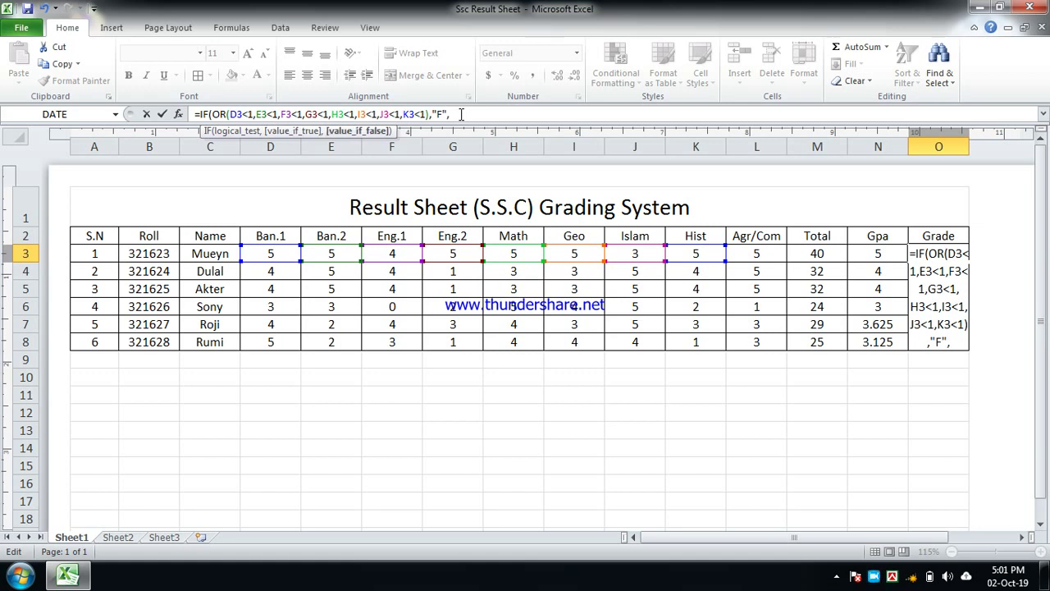
text(IF)
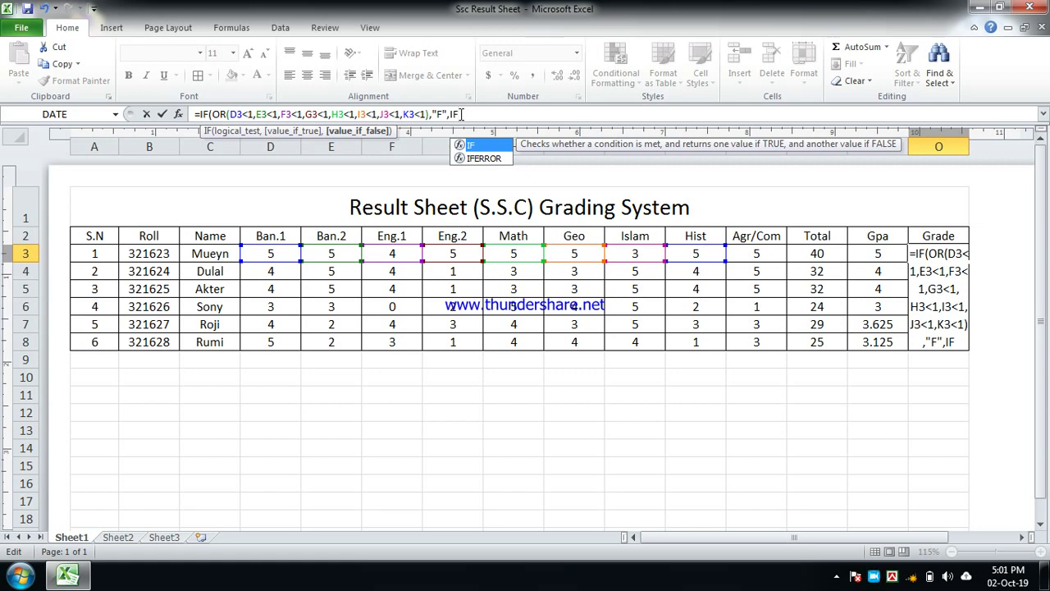
text(()
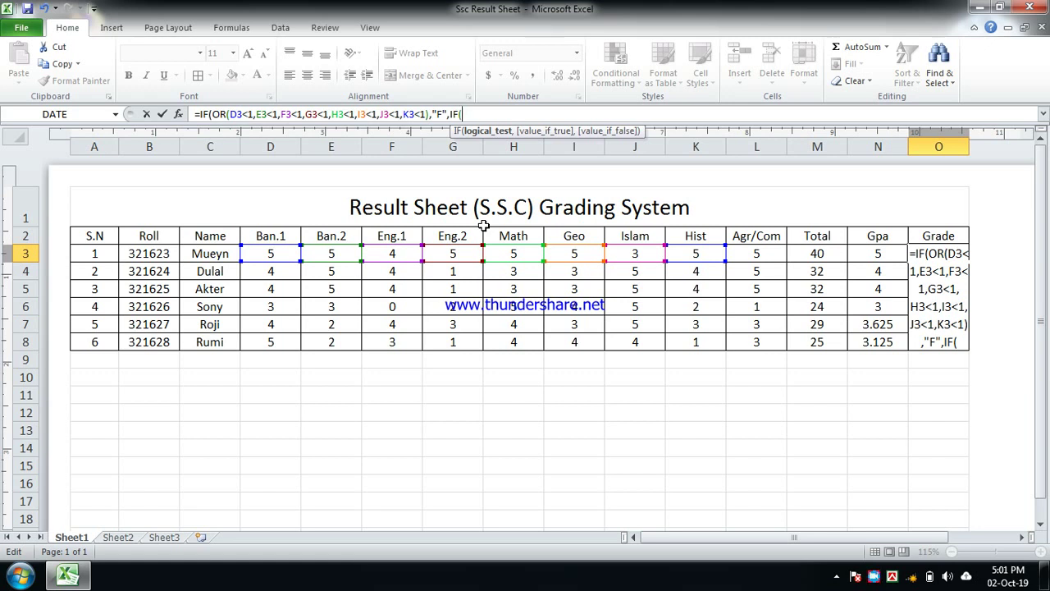
text(N)
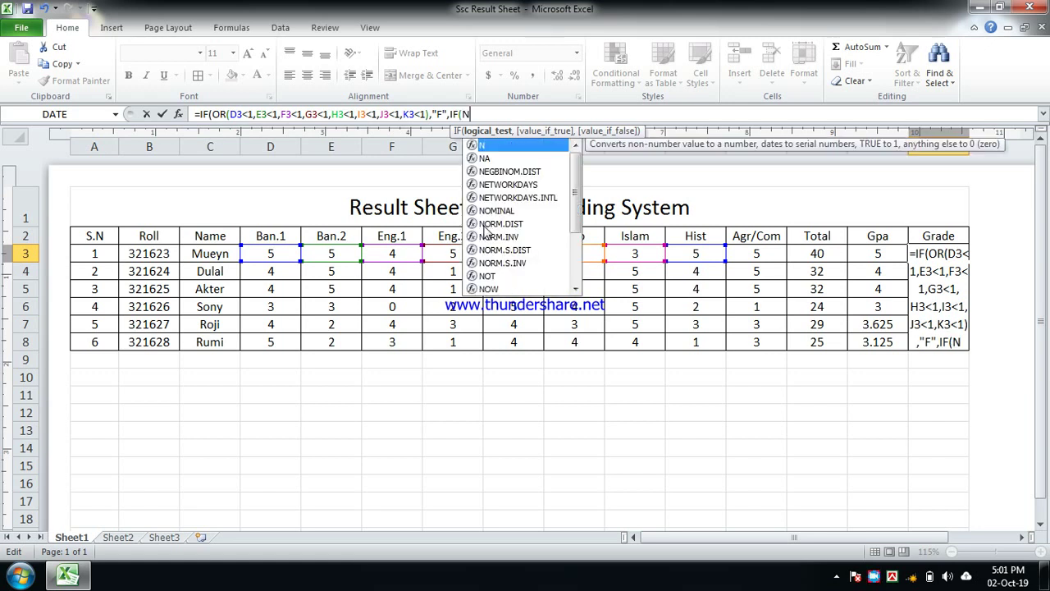
text(3)
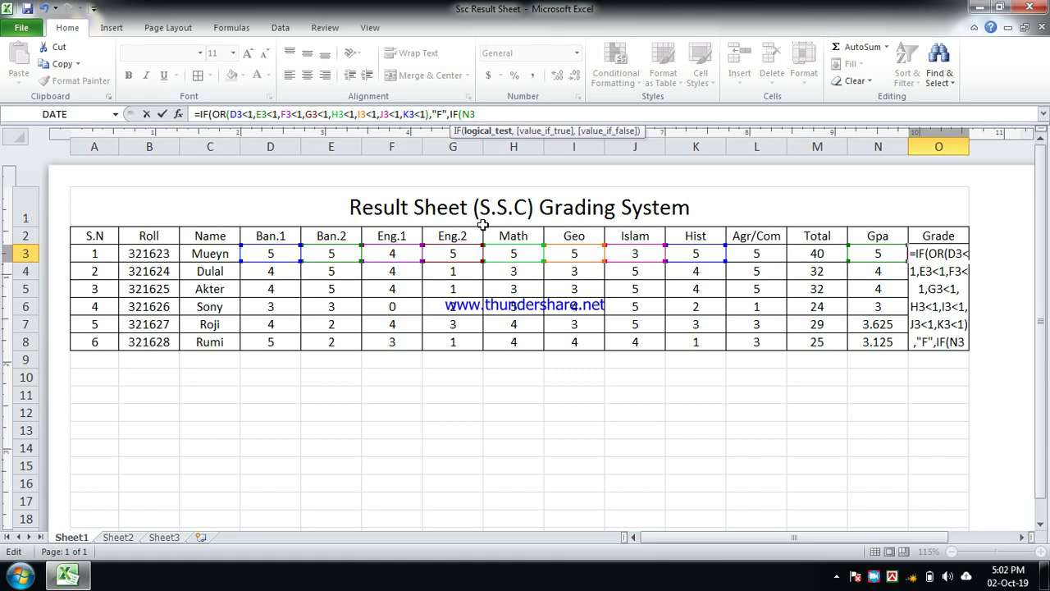
text(>)
text(=)
text(5)
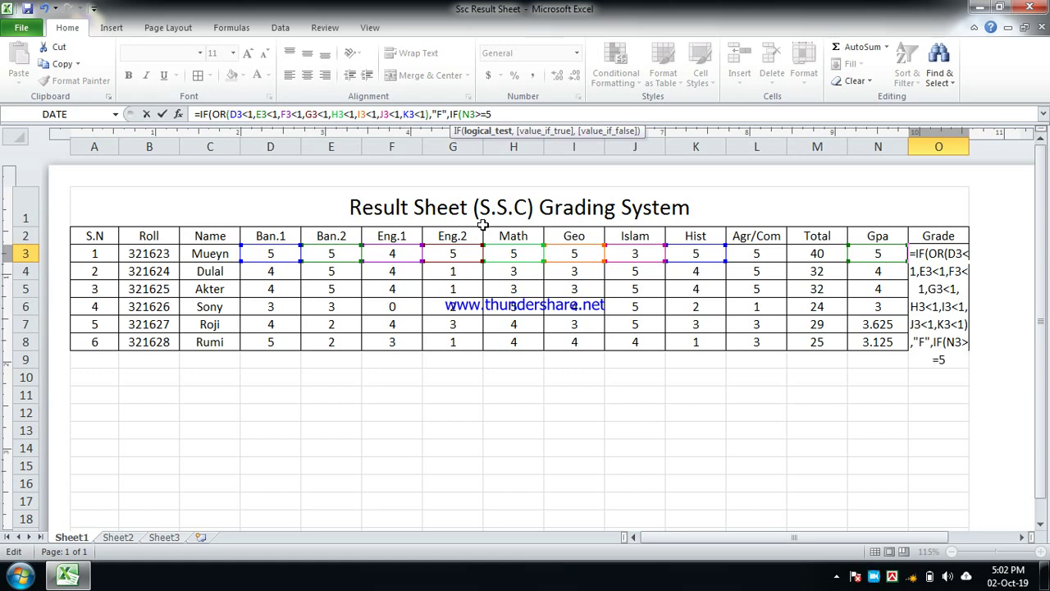
text(,)
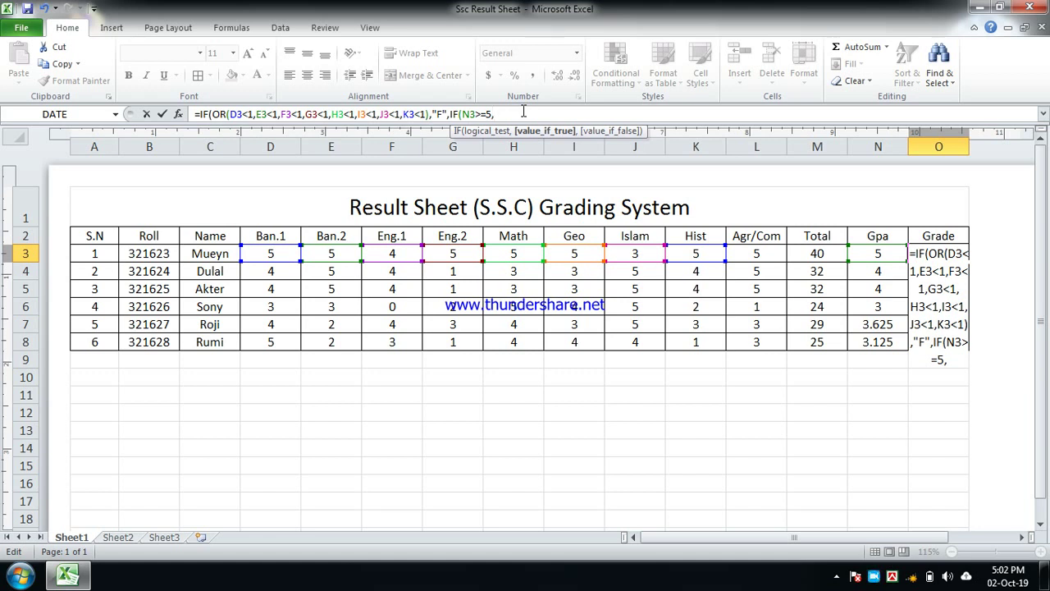
text("A+")
text(,)
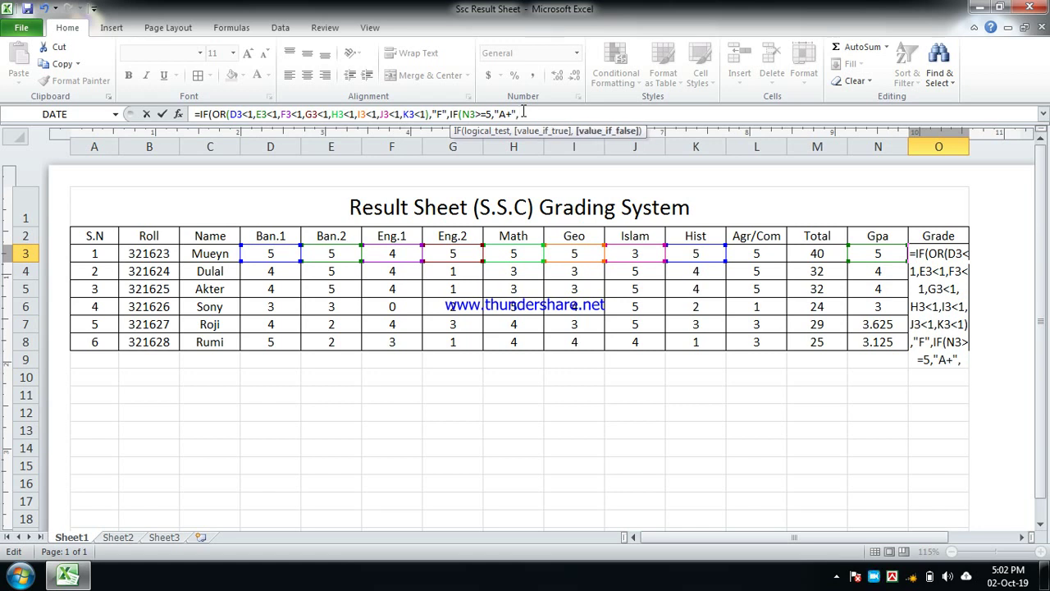
text(If)
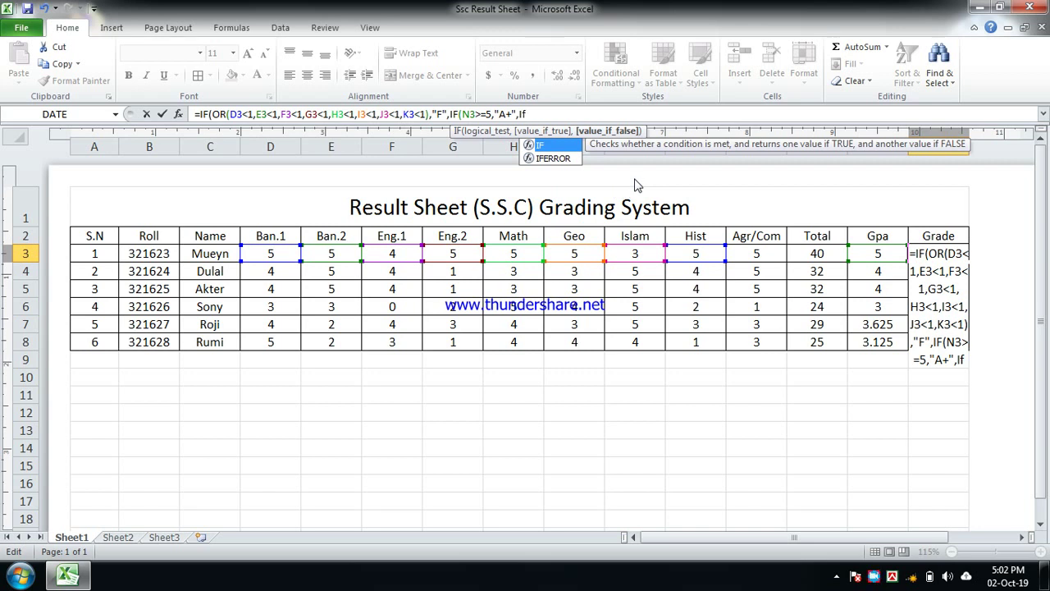
Correct If to IF and add the nested test IF(N3>=4, to O3's formula
key(BackSpace)
text(f)
key(BackSpace)
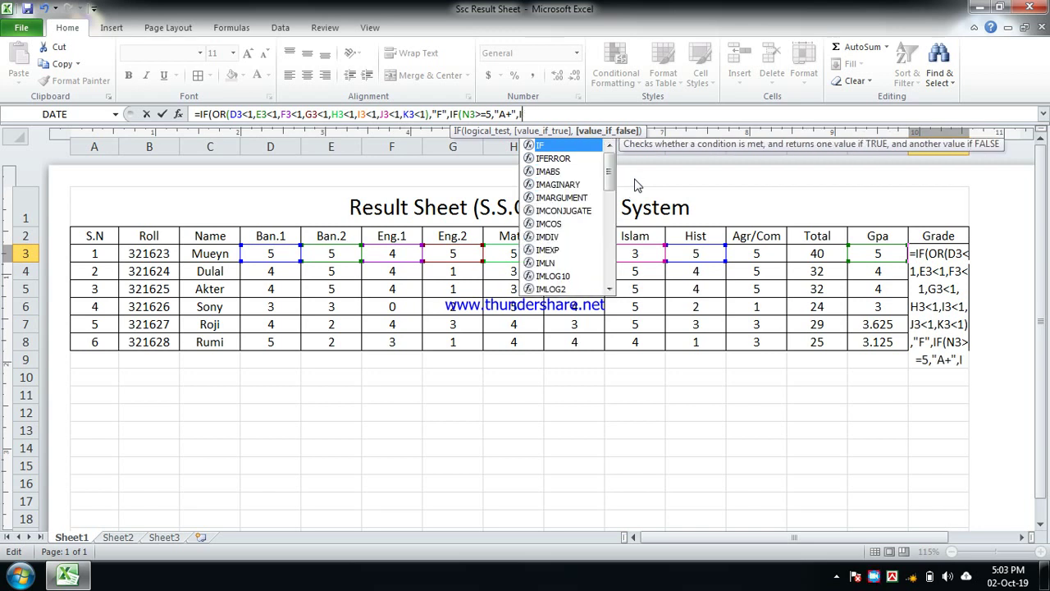
text(F)
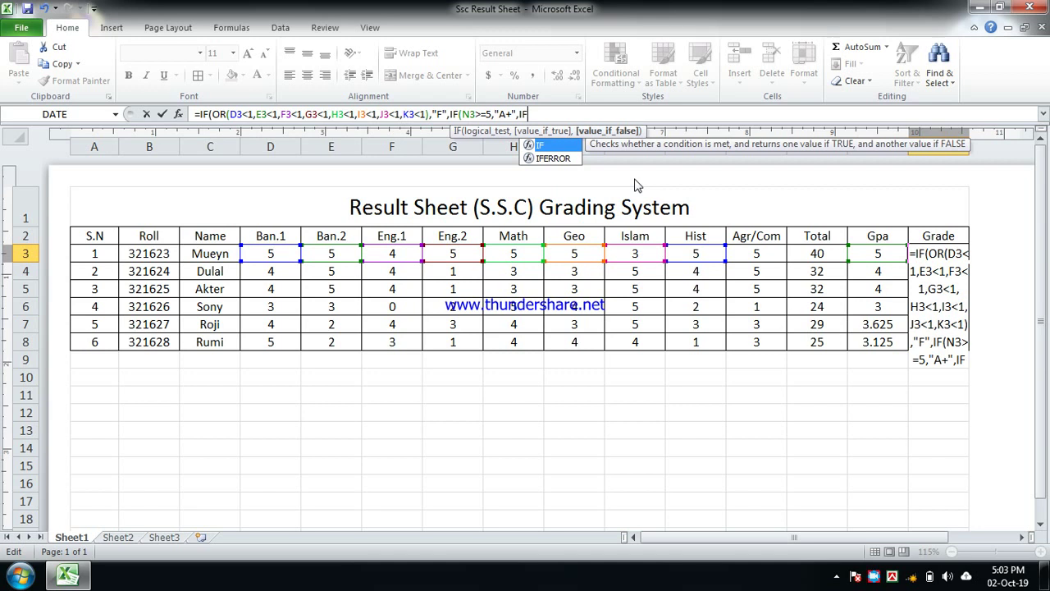
text(()
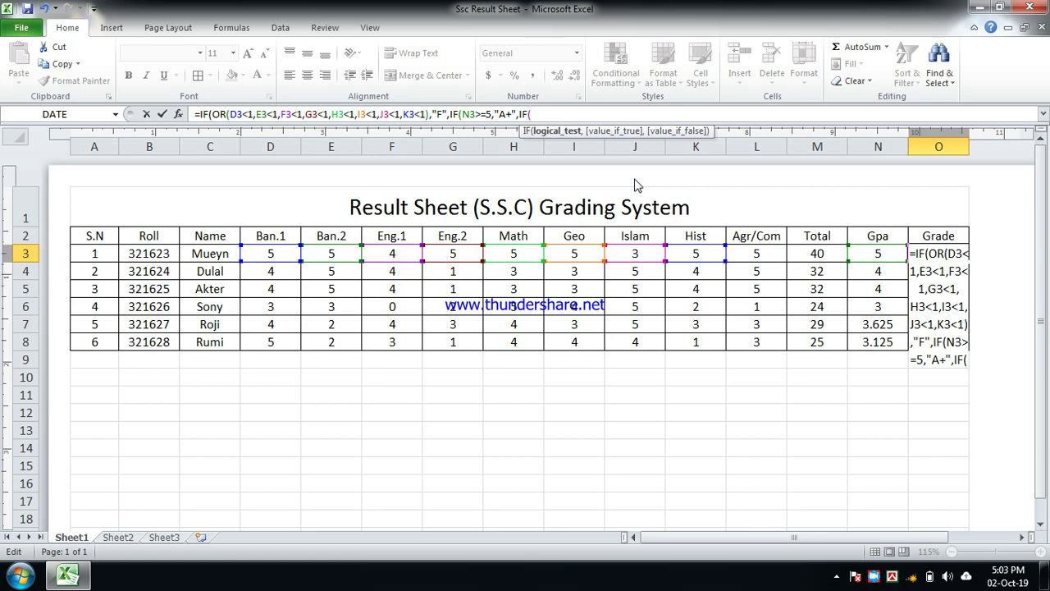
text(N)
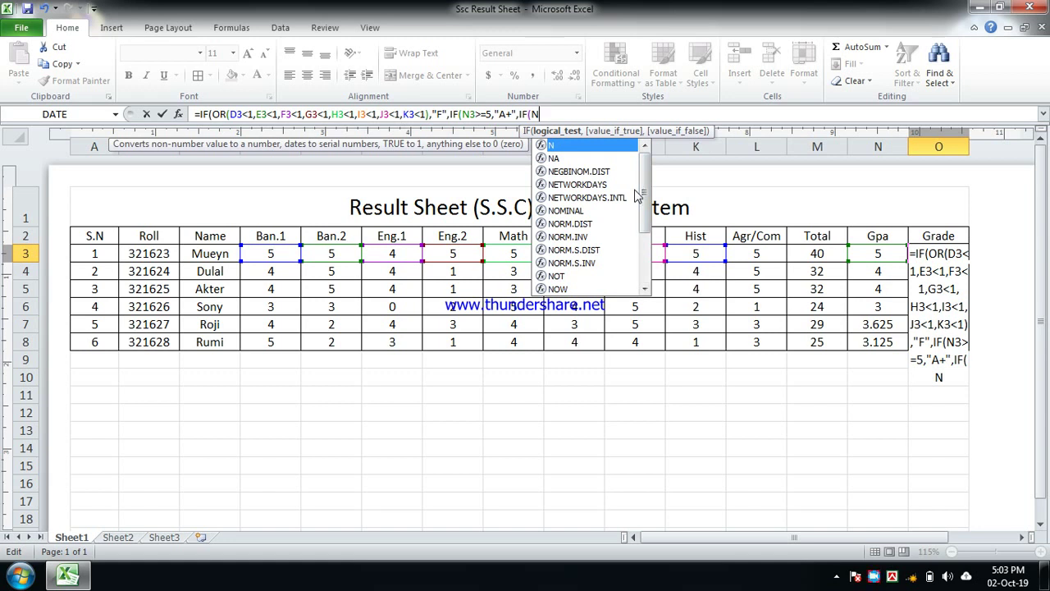
text(3)
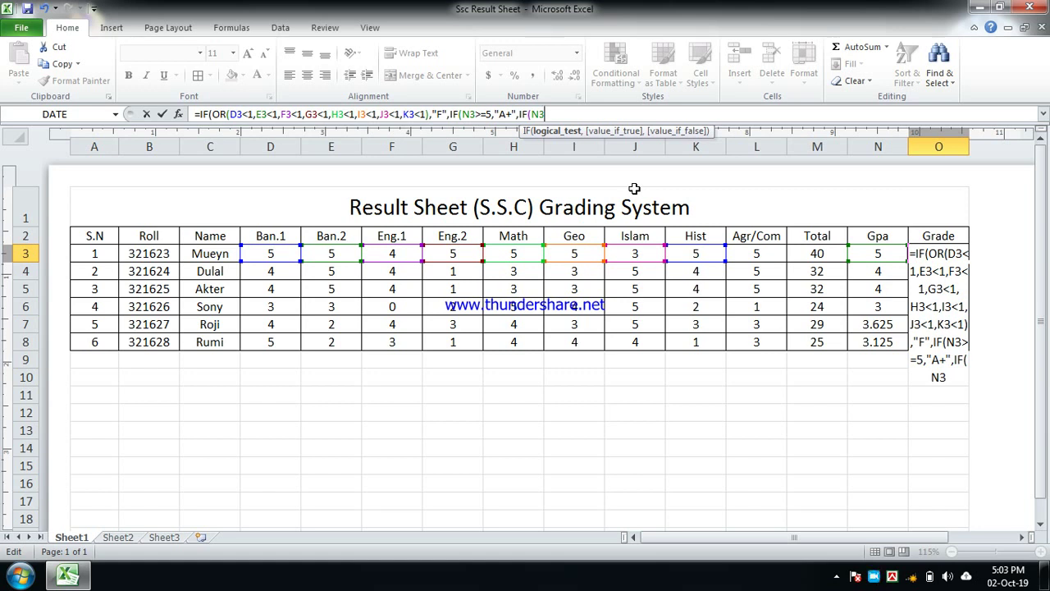
text(>)
text(=)
text(4)
text(,"A",IF(N3>=3.5,"A-",IF(N3>="3)
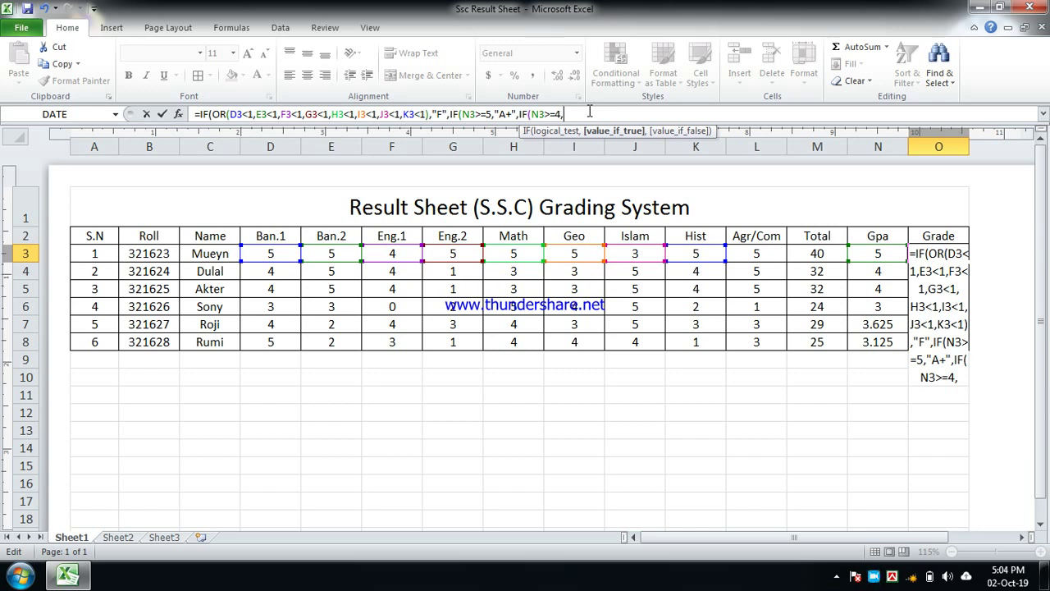
Add the "A" result and an A- branch for N3>=3.5 to O3's nested IF, then begin the N3>=3 test
text(")
text(A")
text(,IF)
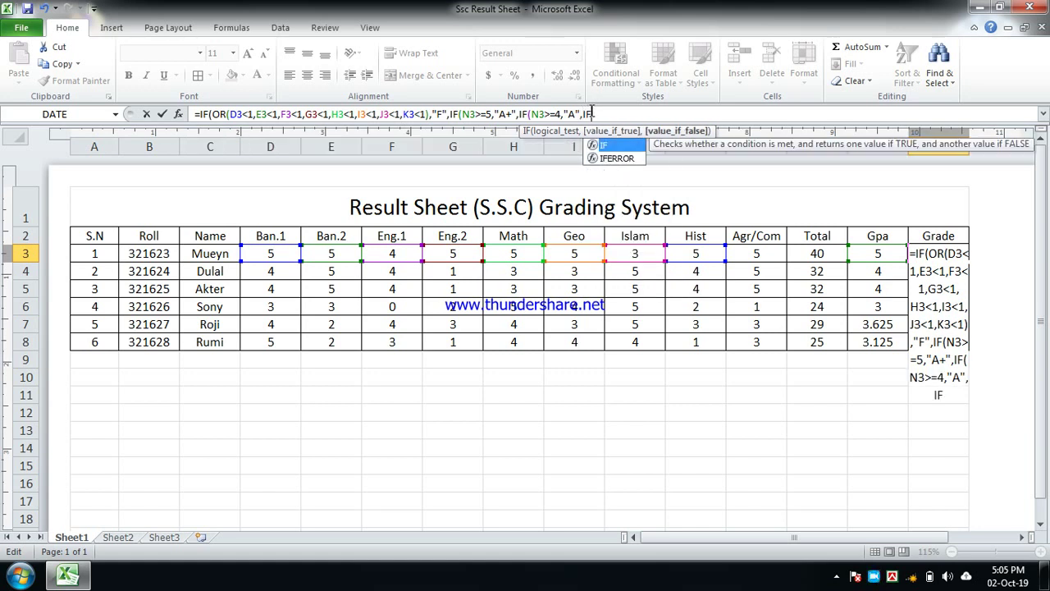
text(()
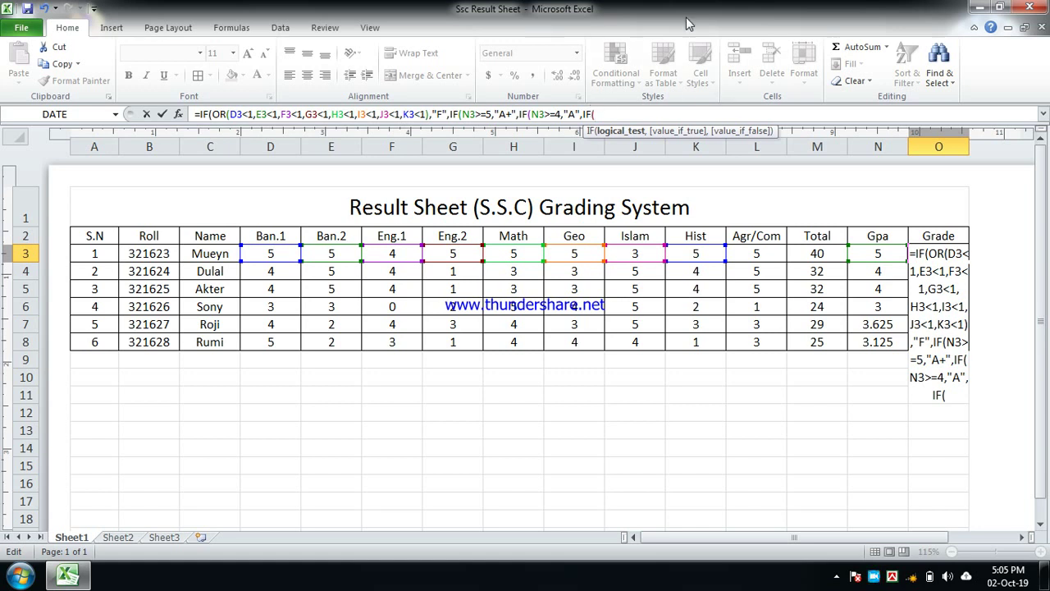
text(N3)
text(>=)
text(3.5)
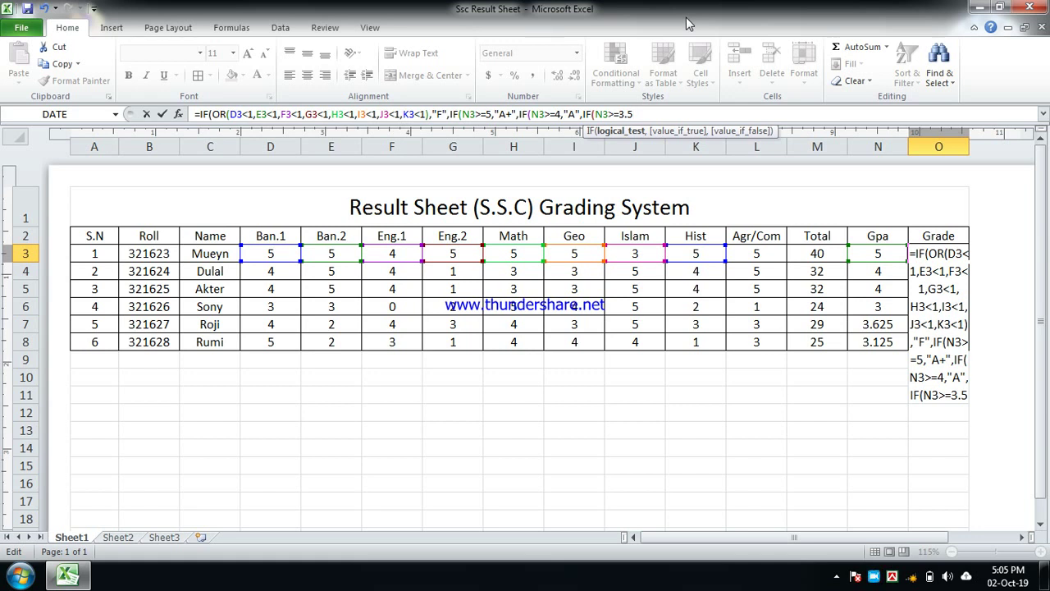
text(,)
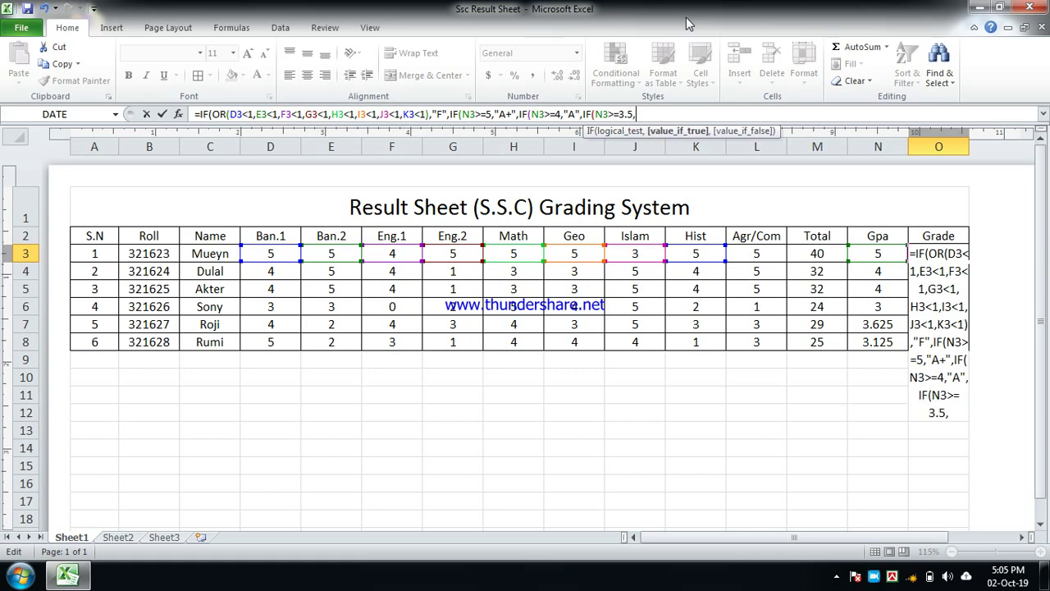
text("A)
text(-")
text(,)
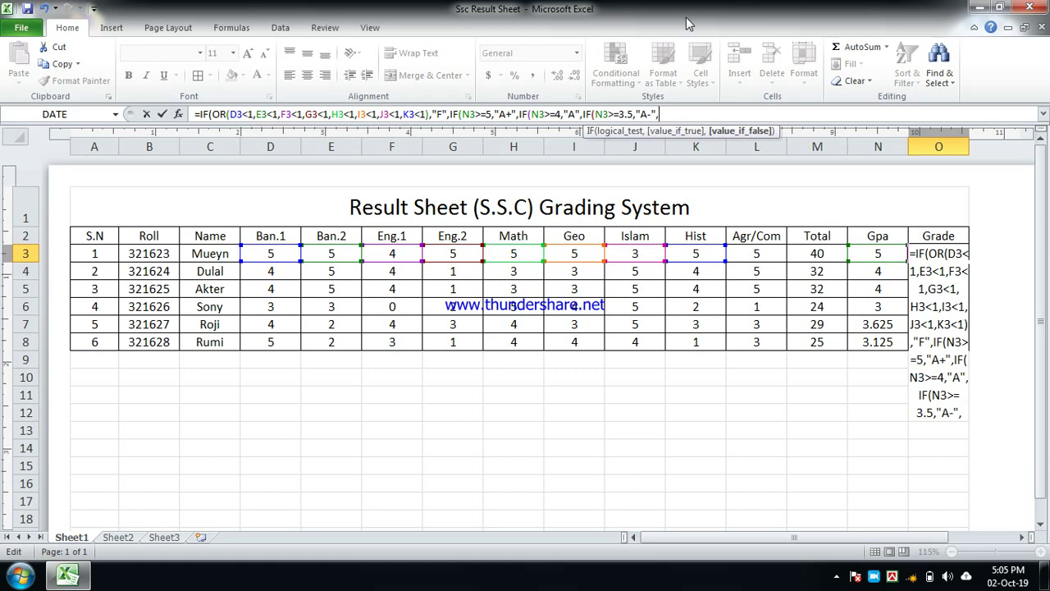
text(IF)
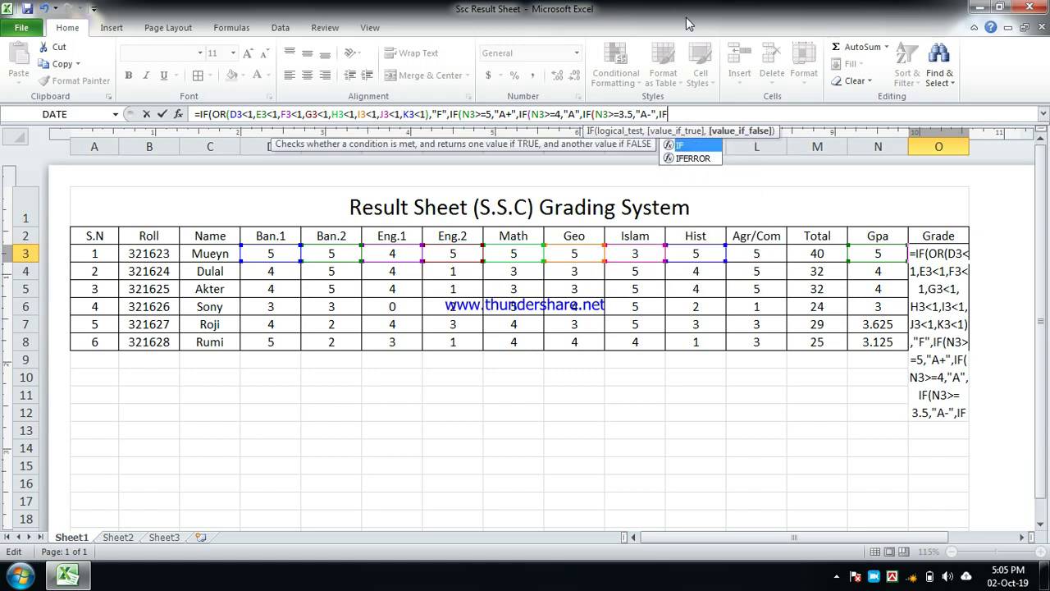
text(()
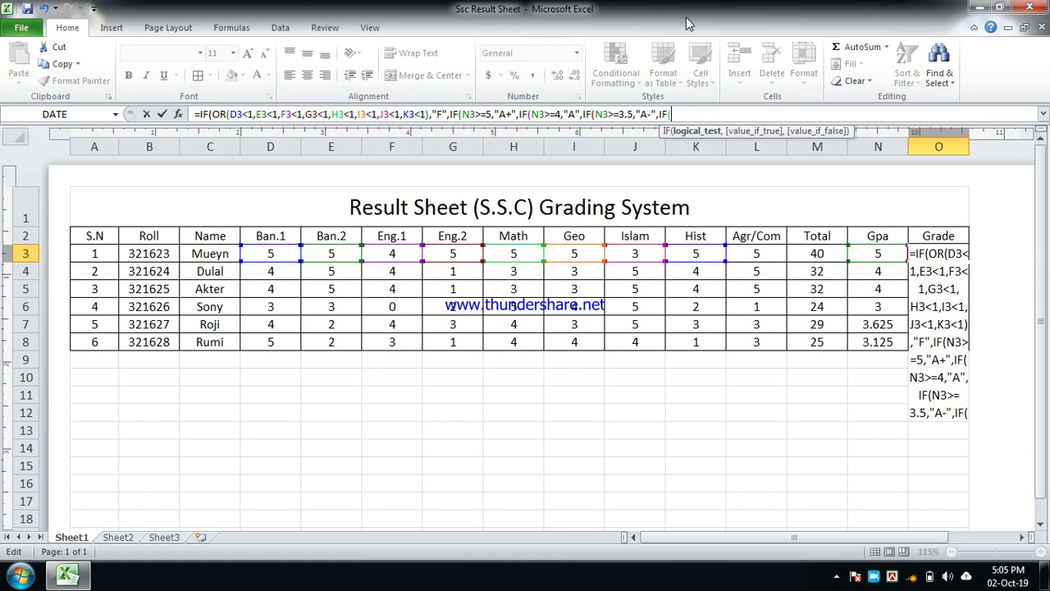
text(N3>=)
text("3")
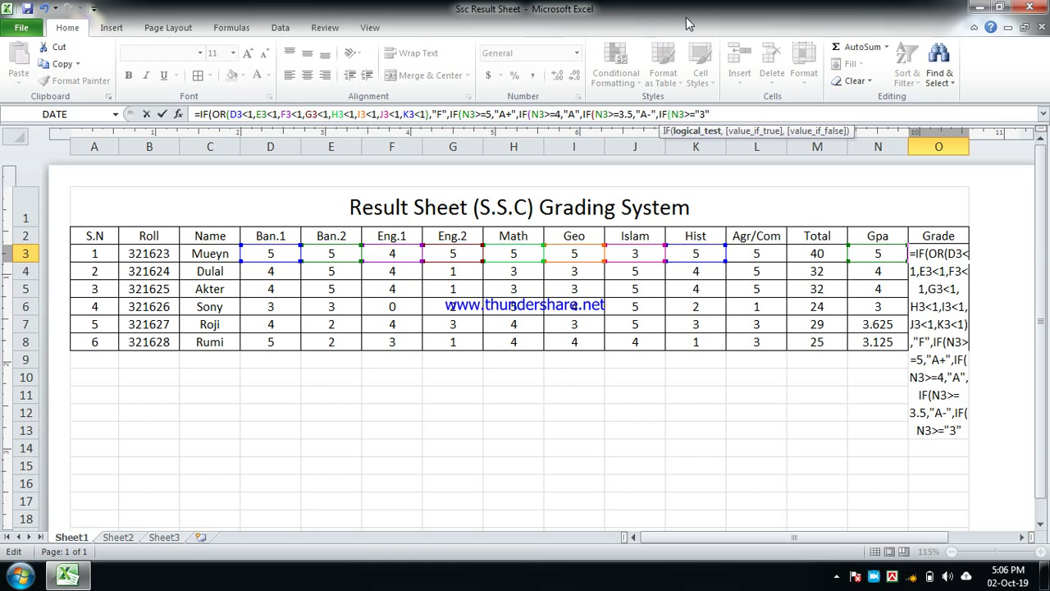
Correct the quoted 3 so GPA N3>=3 returns "B", and start the next IF on N3
key(BackSpace)
key(BackSpace)
key(BackSpace)
text(3,")
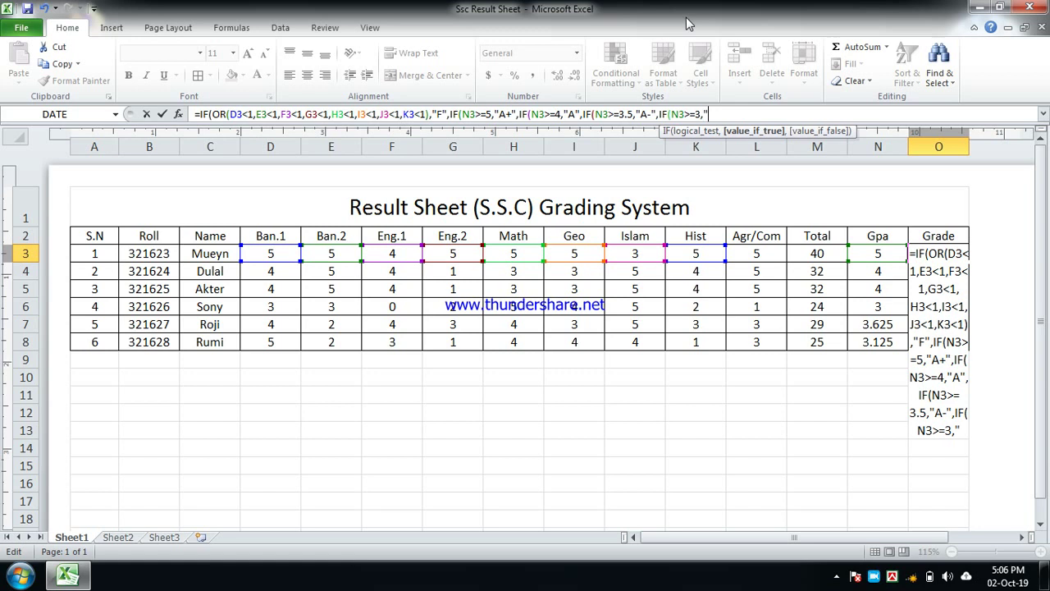
text(B)
key(BackSpace)
text(B)
text(")
text(,)
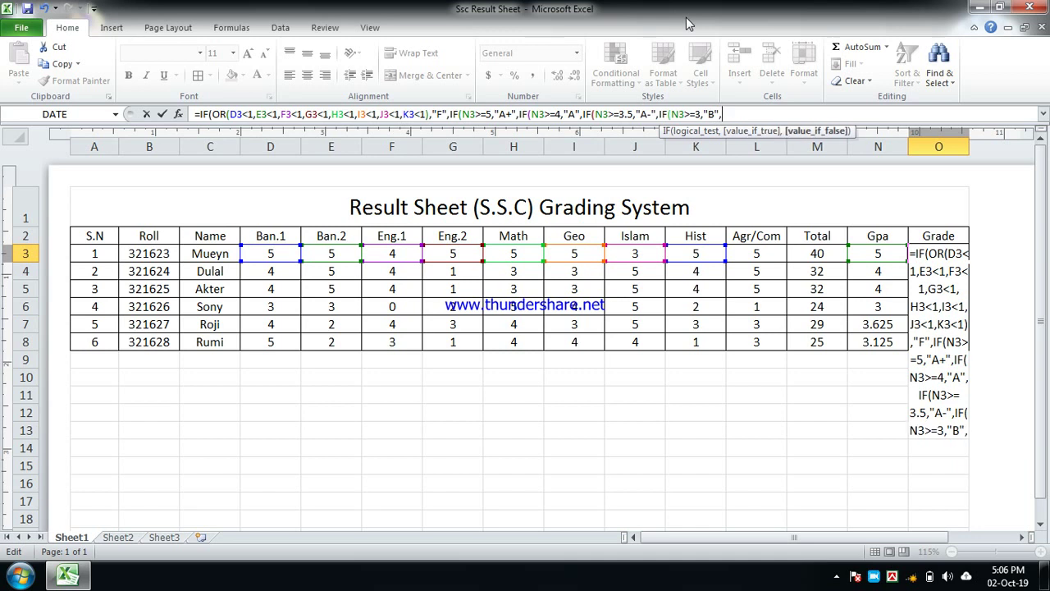
text(IF)
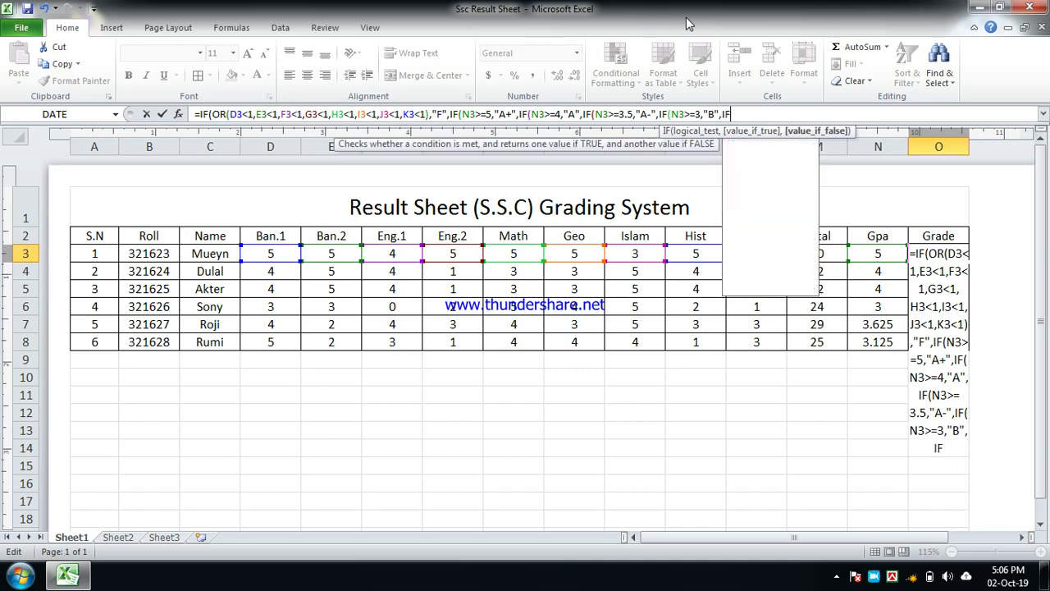
text(()
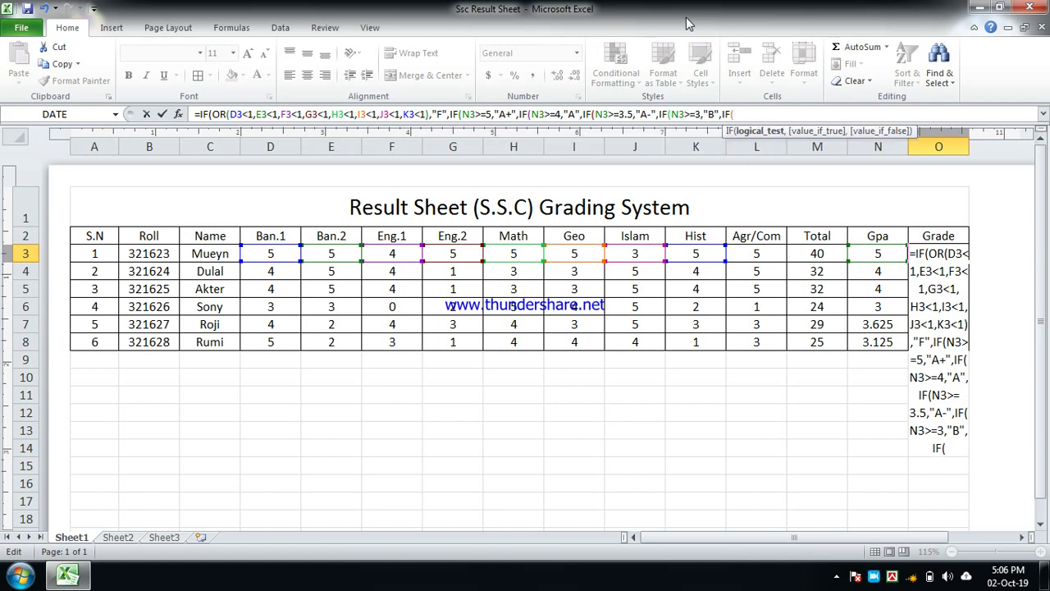
text(N3)
Add the condition N3>=2 returning "C" to the grade formula, opening another IF on N3
text(>=)
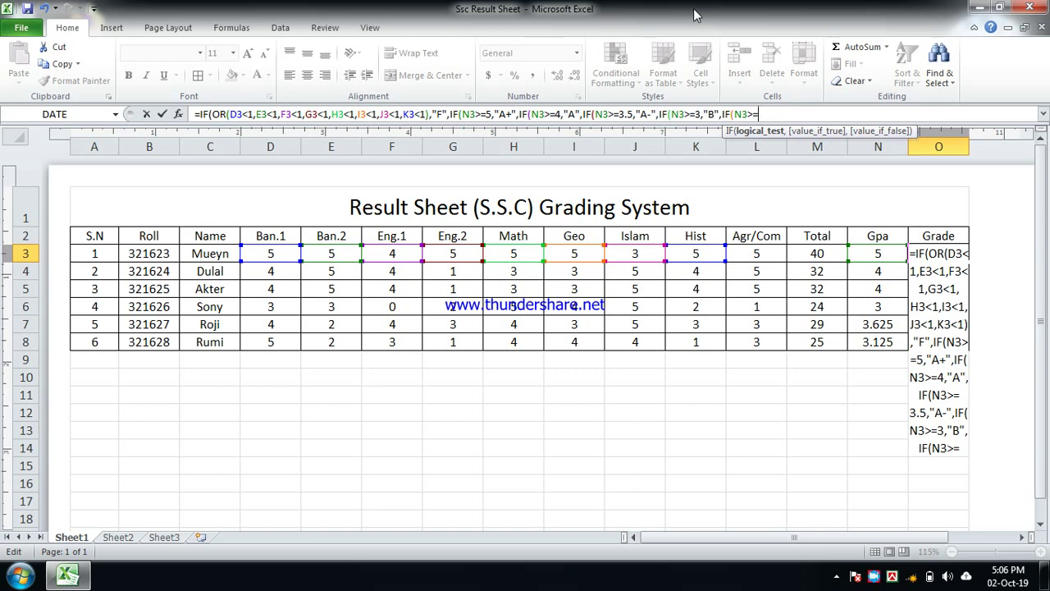
text(2)
text(,)
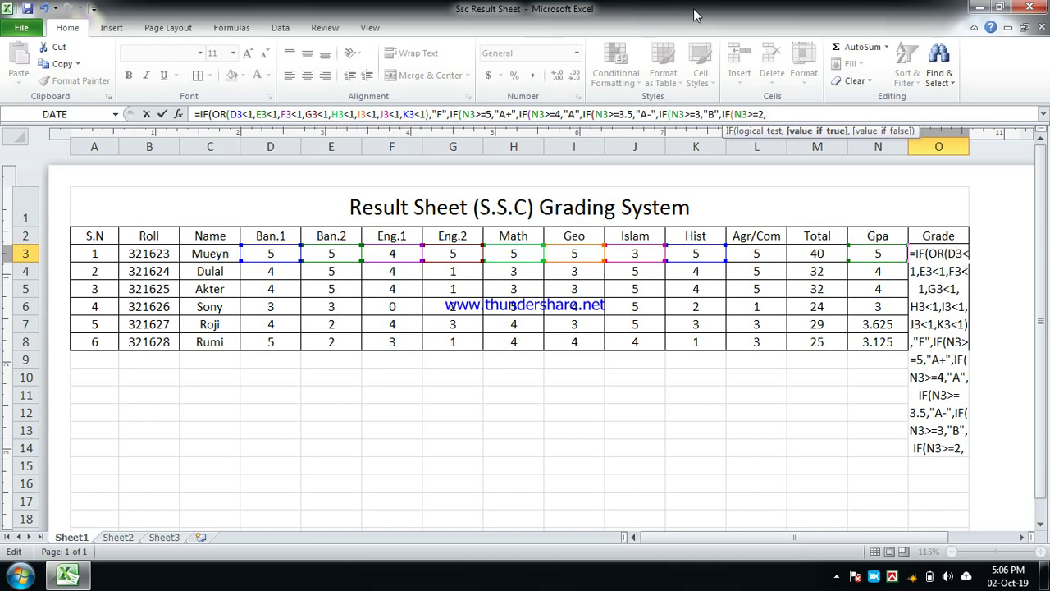
text(")
text(C")
text(,)
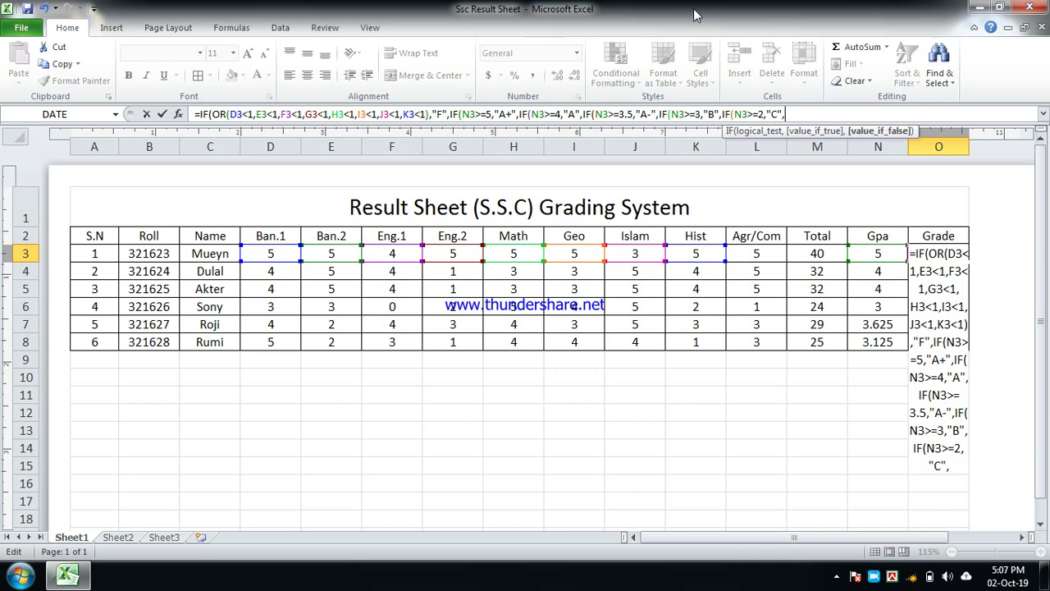
text(IF)
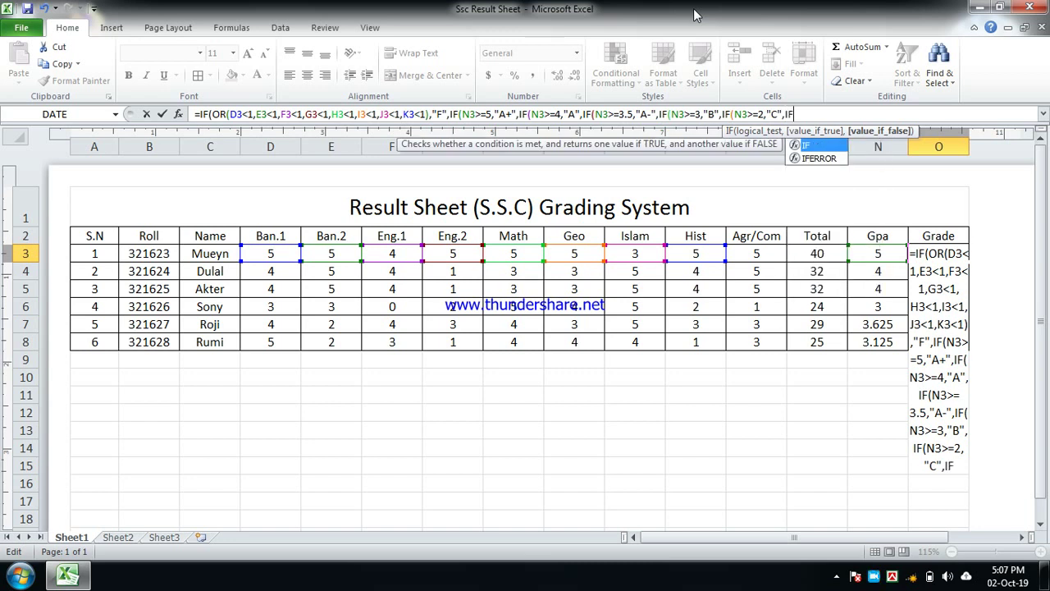
text(()
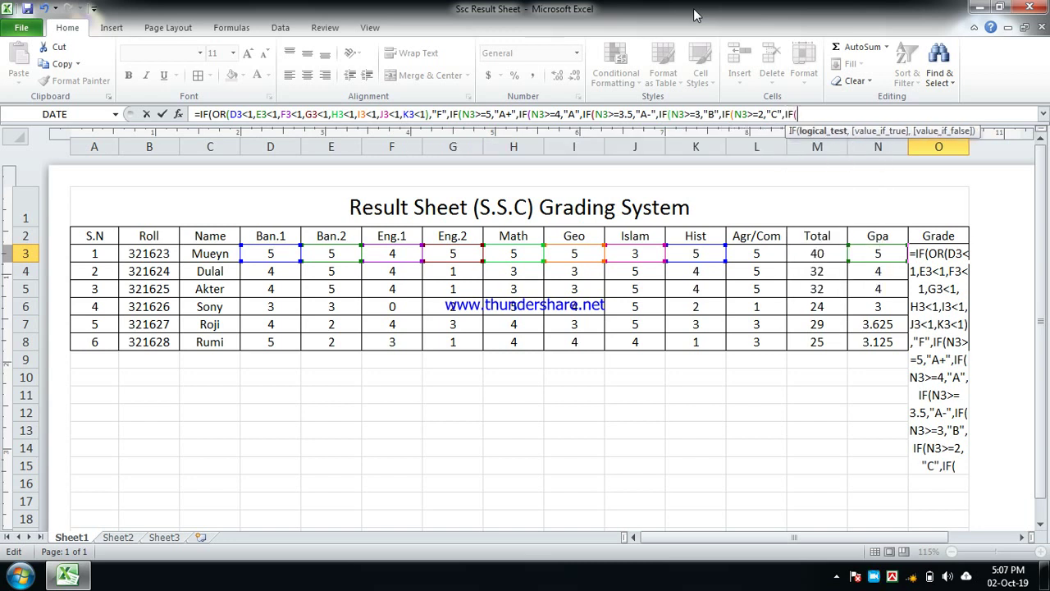
text(N3>)
Finish the formula with "D" for N3>=1, otherwise "F", closing all parentheses
text(=)
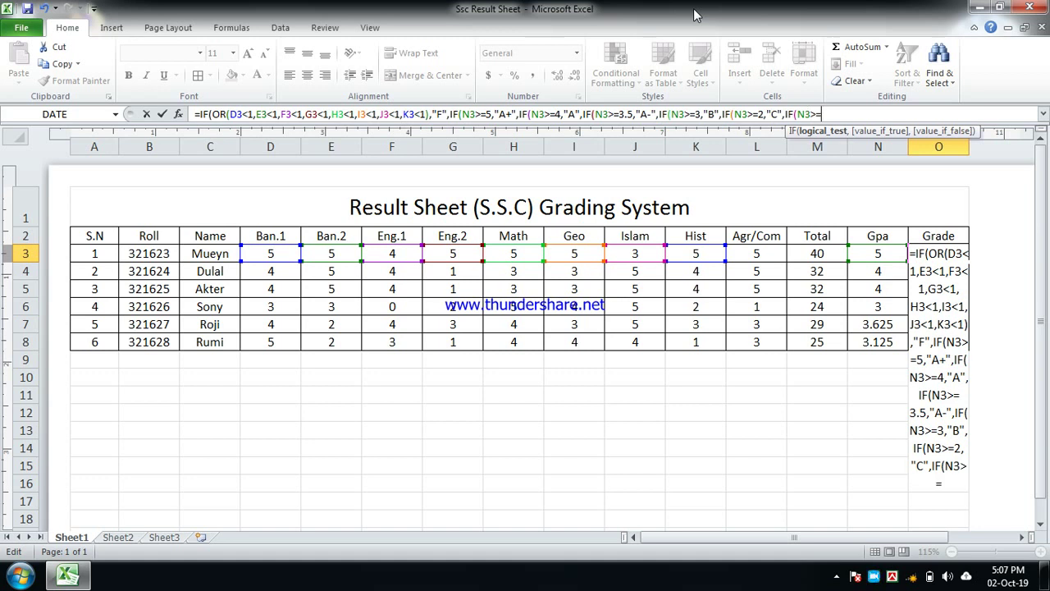
text(1)
text(,)
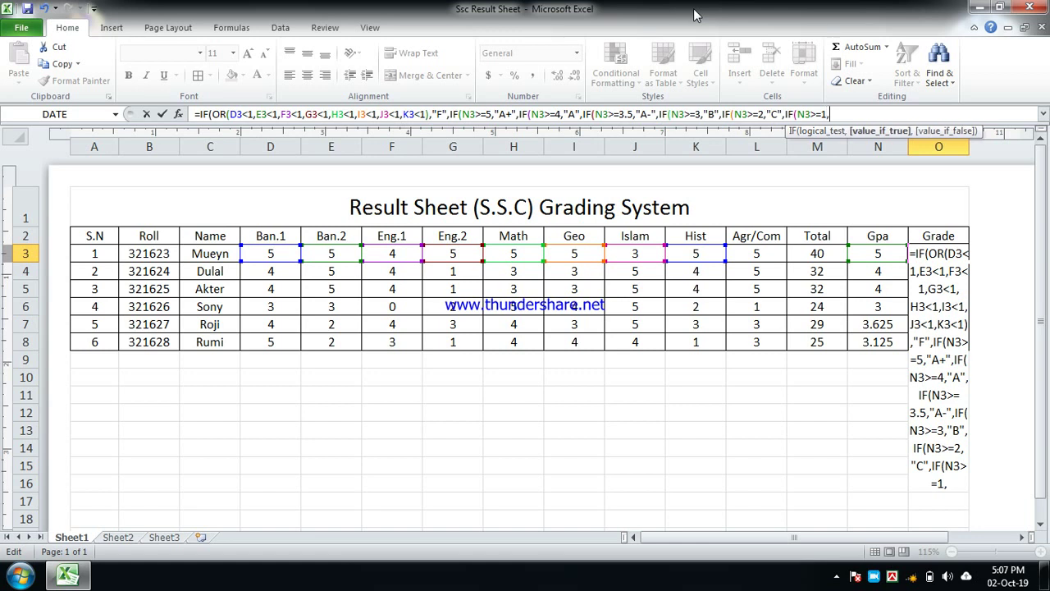
text(")
text(D",)
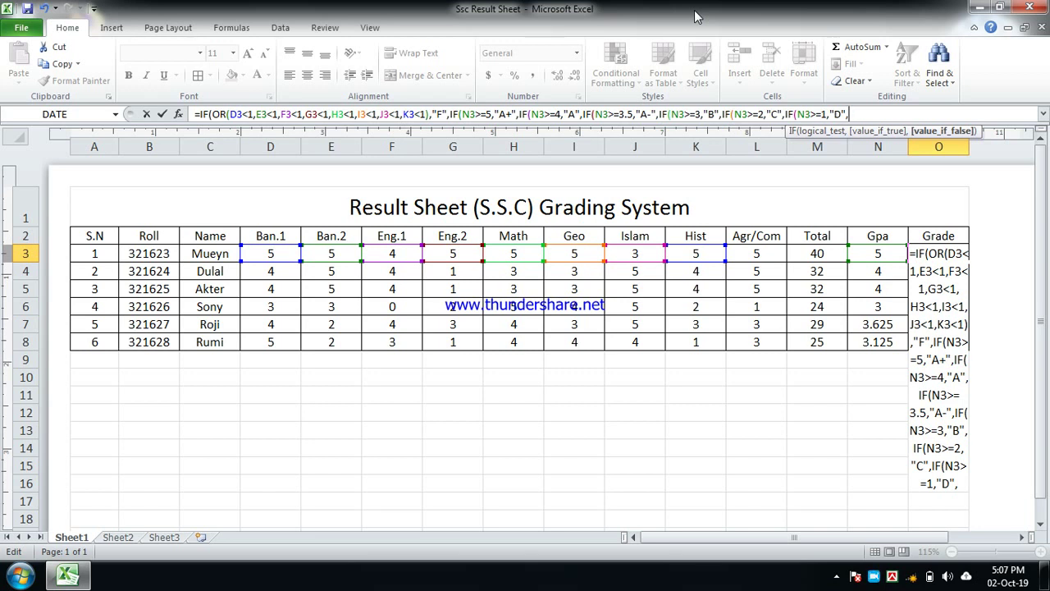
text("F")
text()))))))
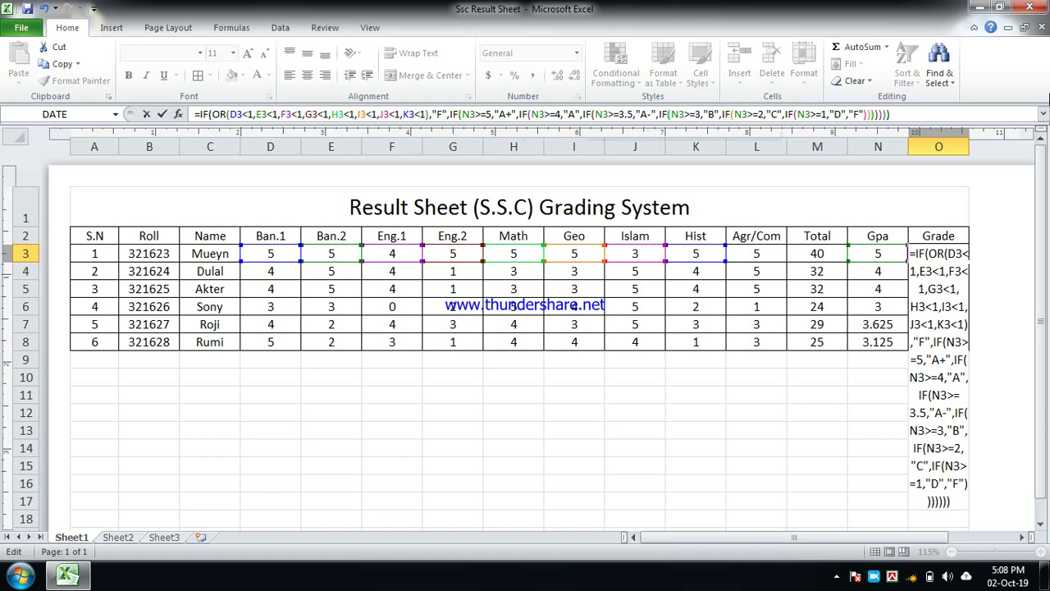
click(868, 114)
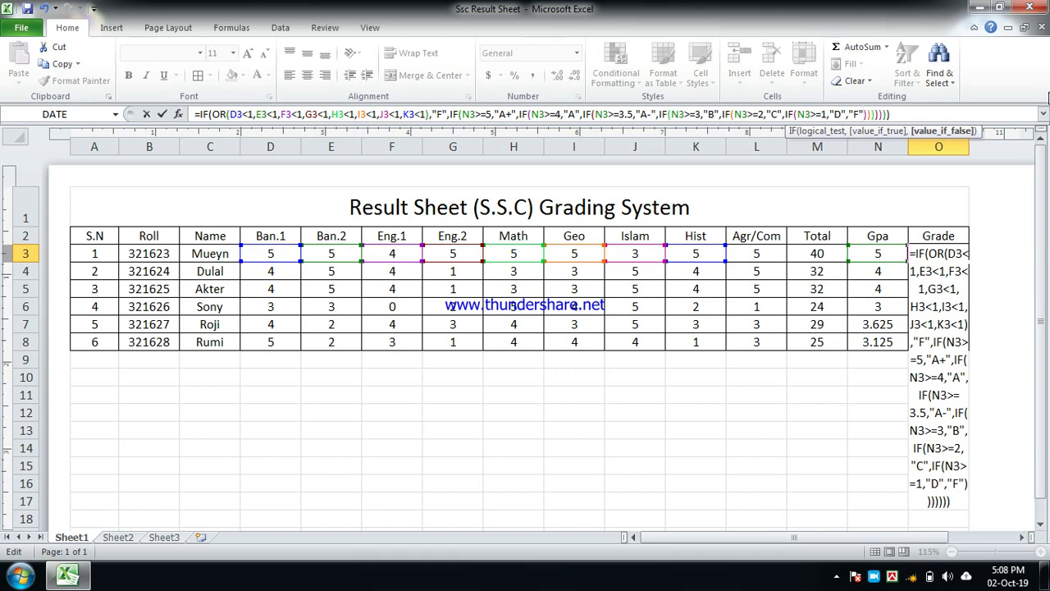
click(895, 114)
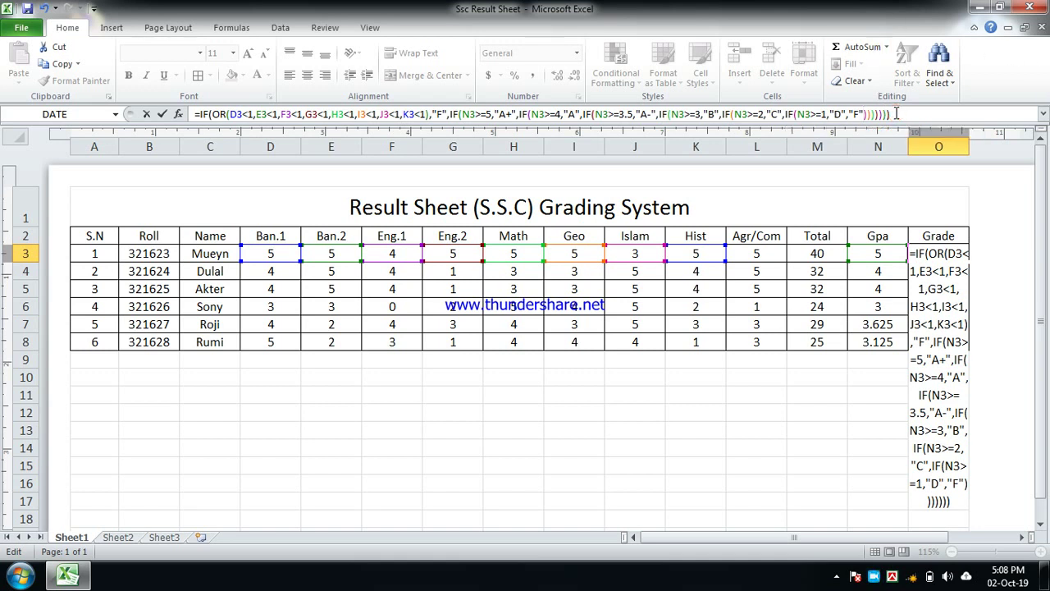
Commit the grade formula and fill O3 down to O8, showing A+, A, A, F, A- and B
key(Return)
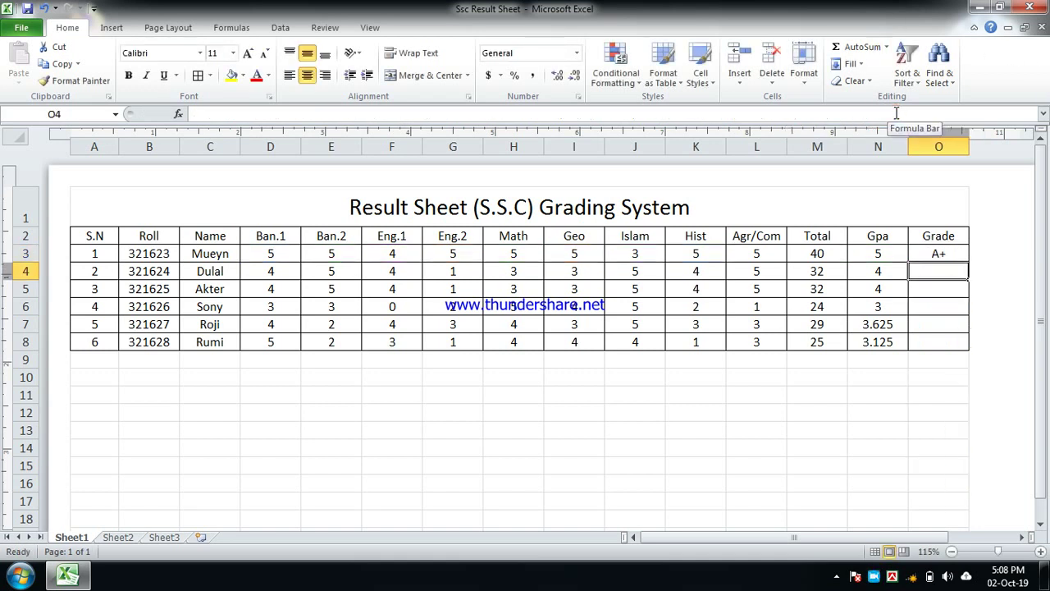
click(952, 255)
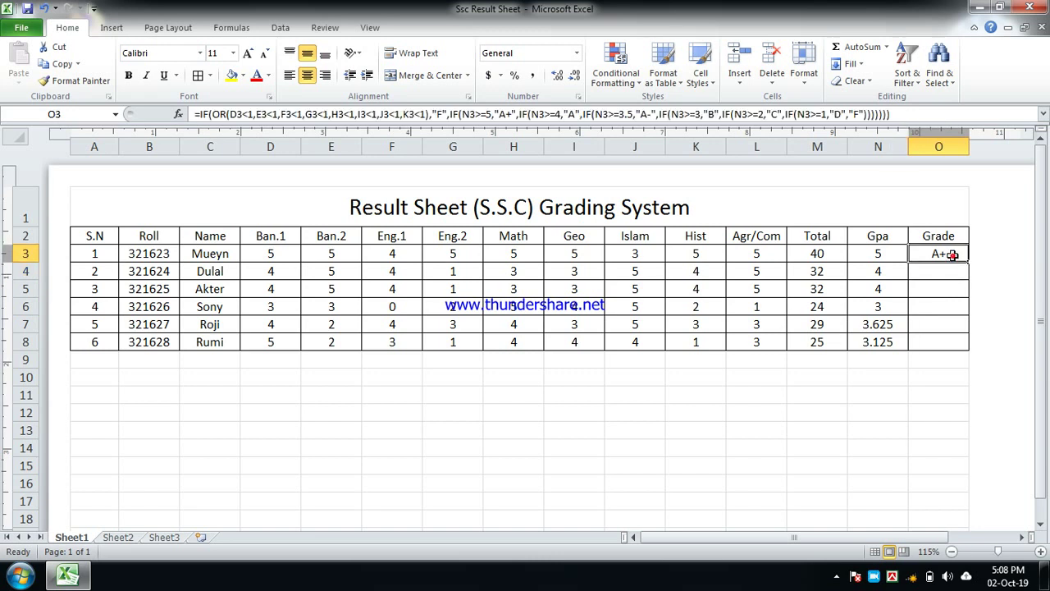
drag(968, 262, 962, 345)
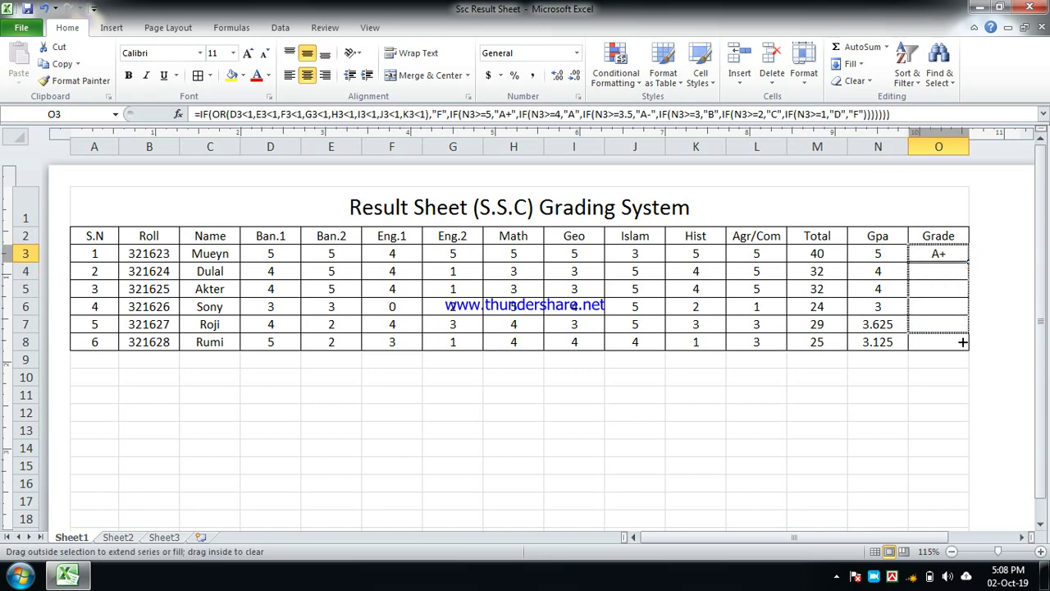
click(874, 392)
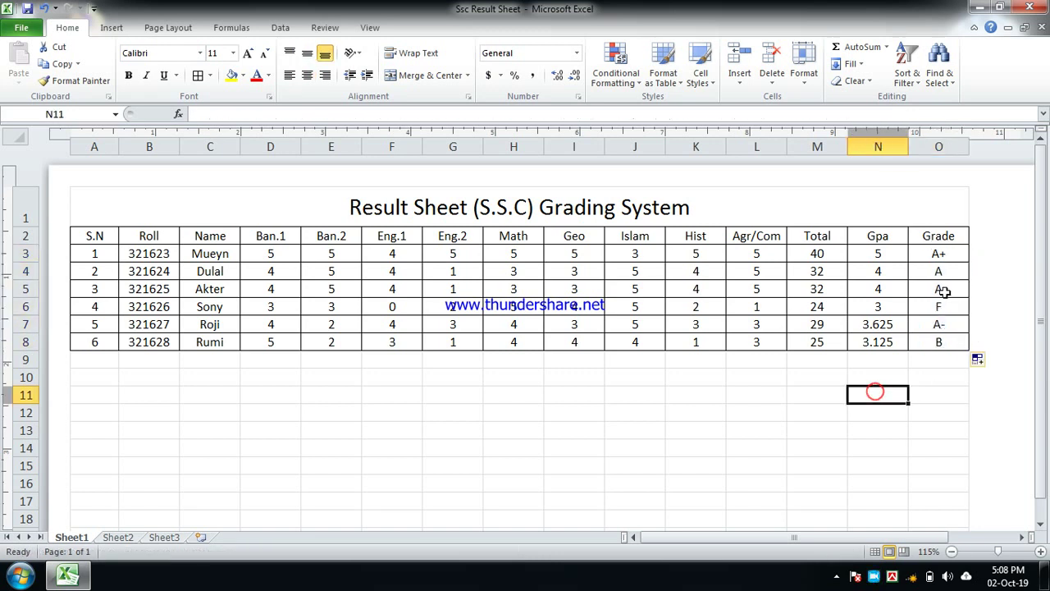
click(26, 10)
click(29, 10)
click(28, 10)
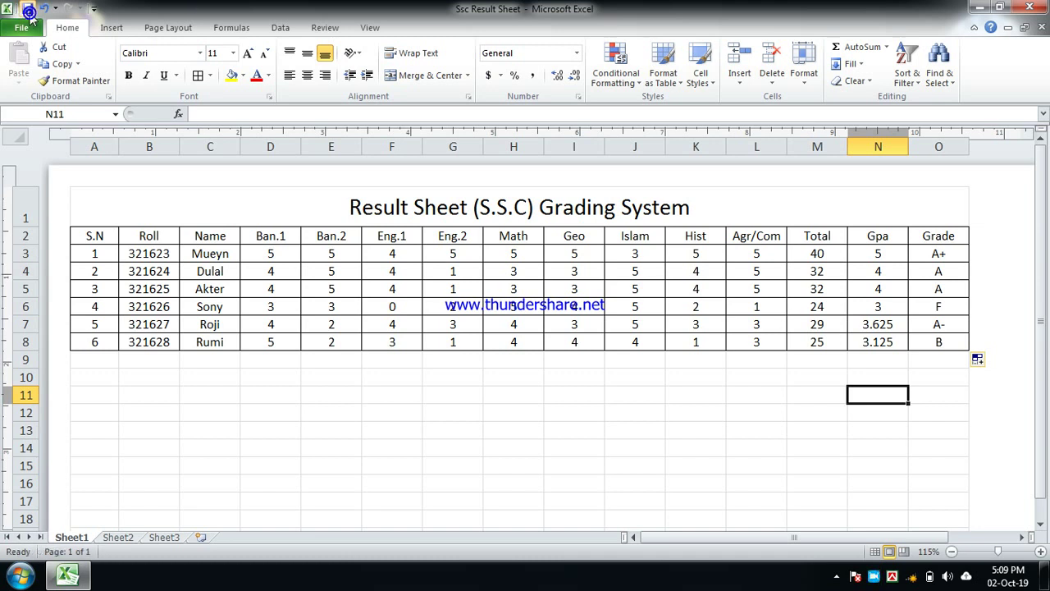